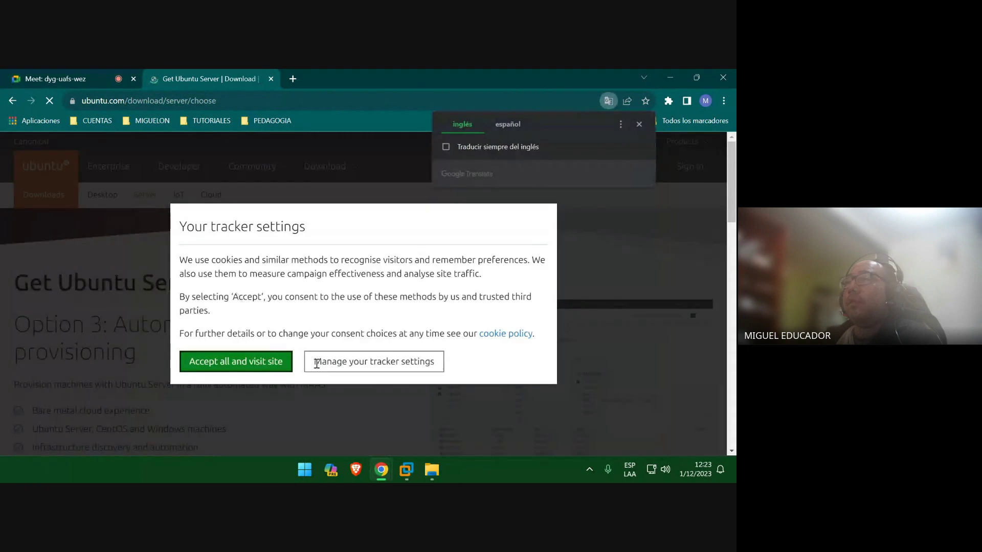
- Accept all trackers on the Ubuntu Server download page and translate the page into Spanish
click(254, 360)
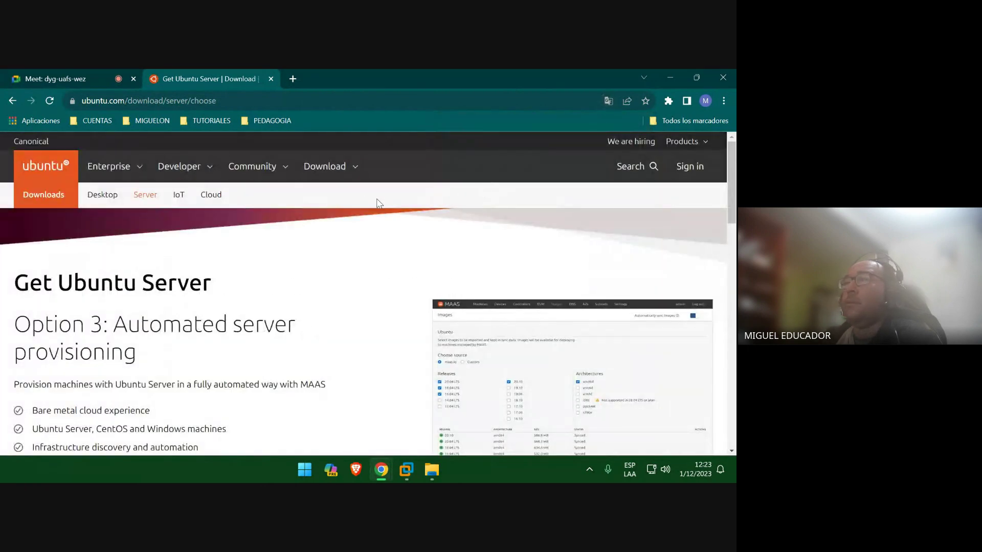
right_click(375, 176)
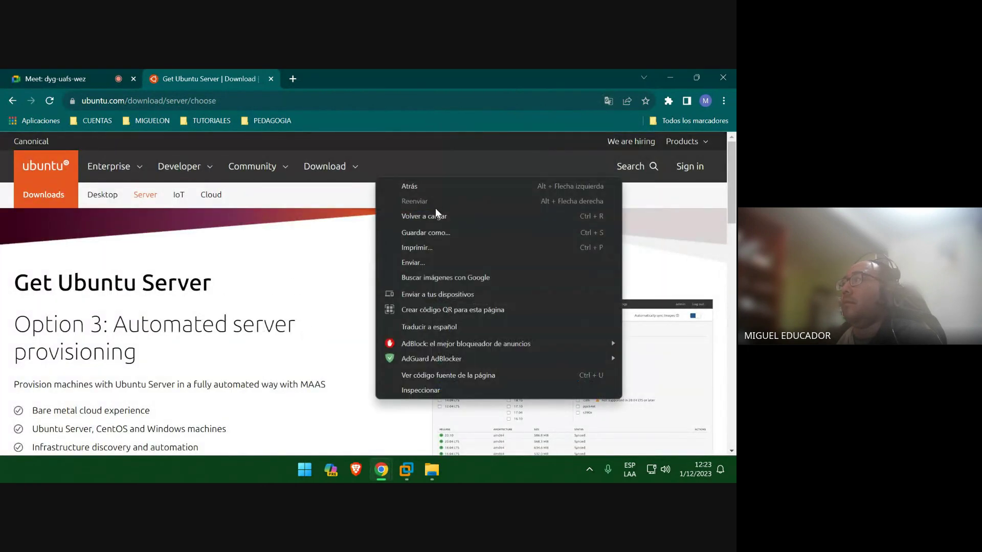
click(434, 323)
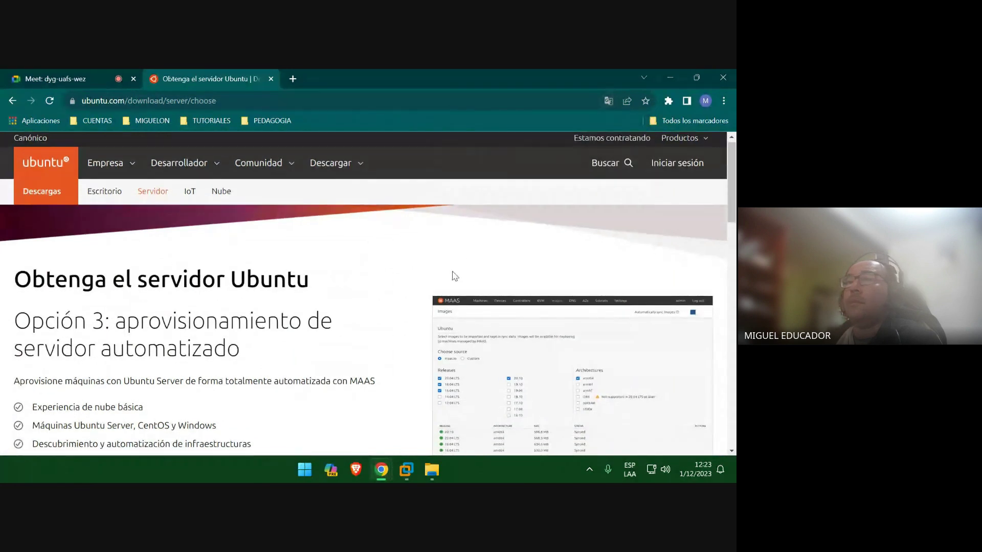
- Review the Ubuntu Server provisioning options and open Option 1, the manual server installation
scroll(431, 268, down, 1)
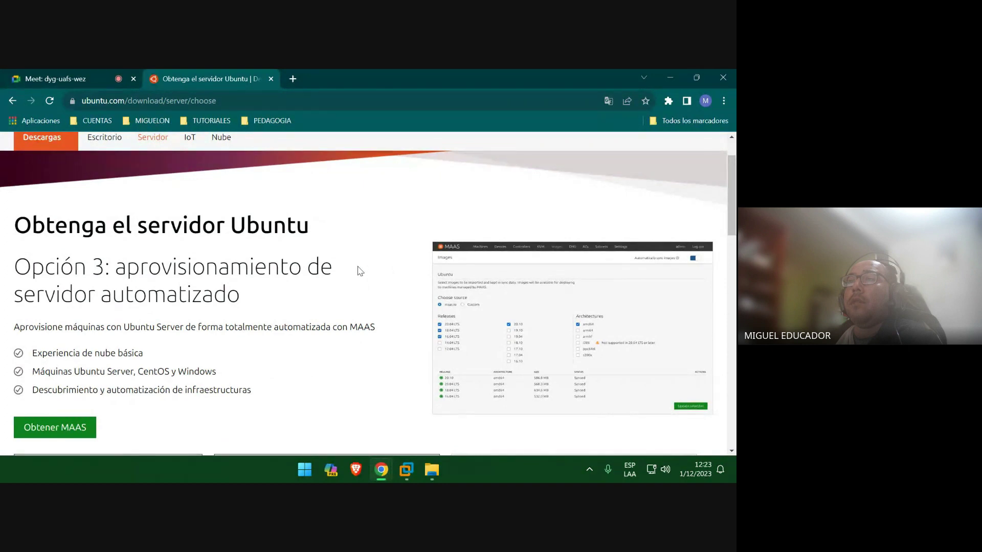
scroll(359, 273, down, 1)
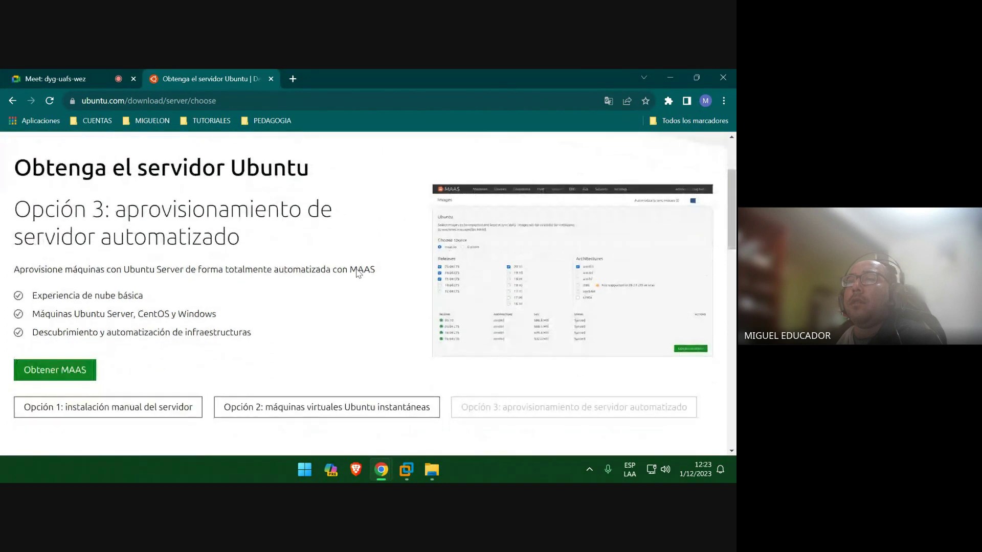
scroll(357, 274, down, 1)
scroll(356, 274, down, 1)
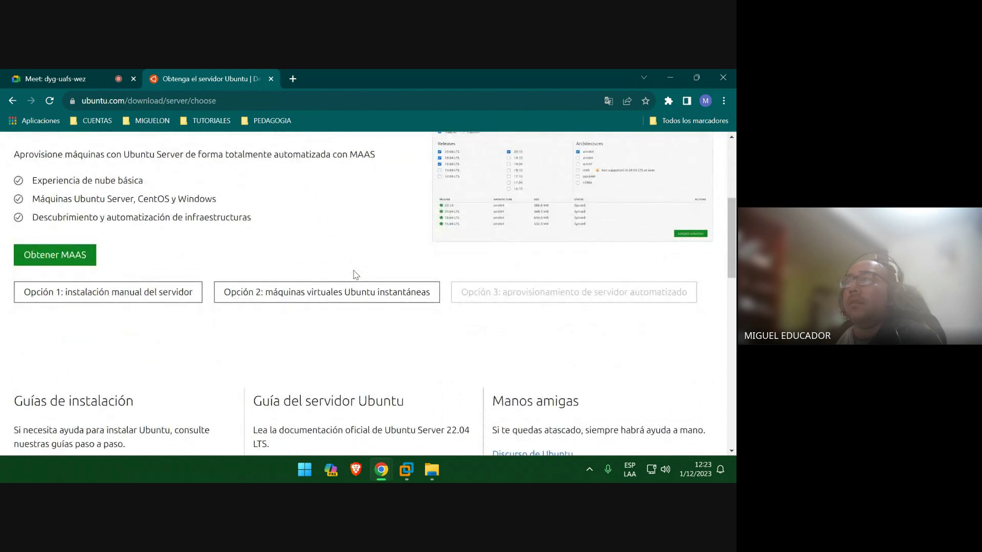
scroll(352, 275, up, 2)
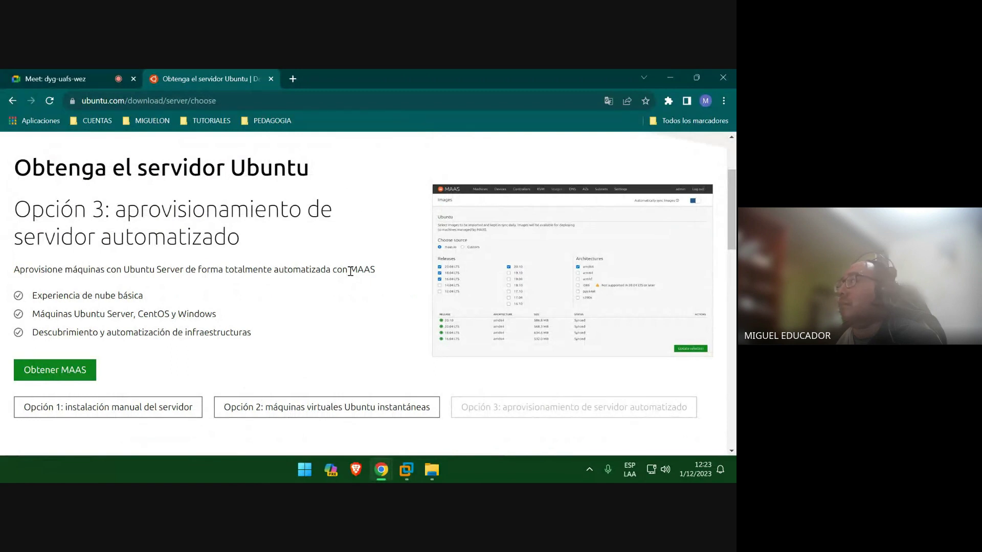
scroll(350, 271, down, 1)
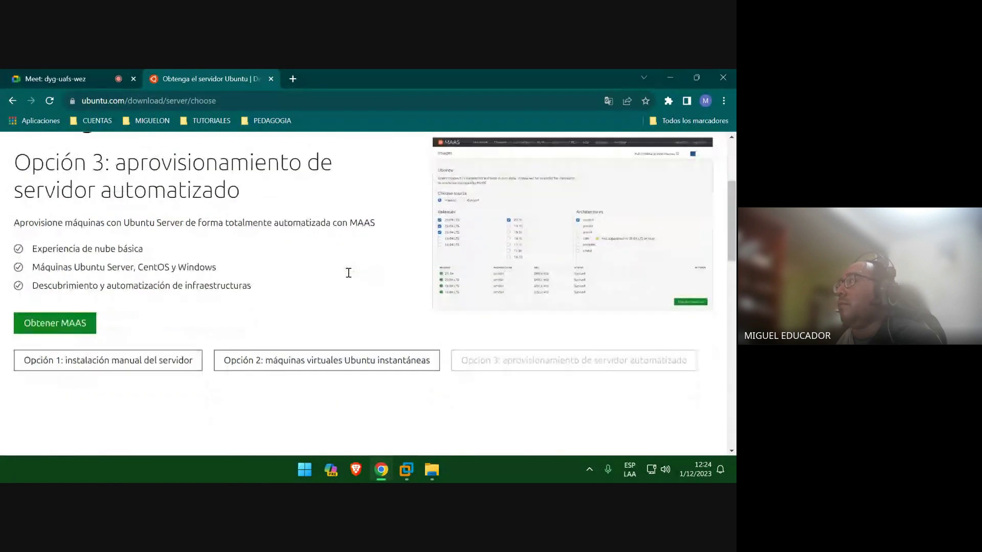
scroll(348, 278, down, 2)
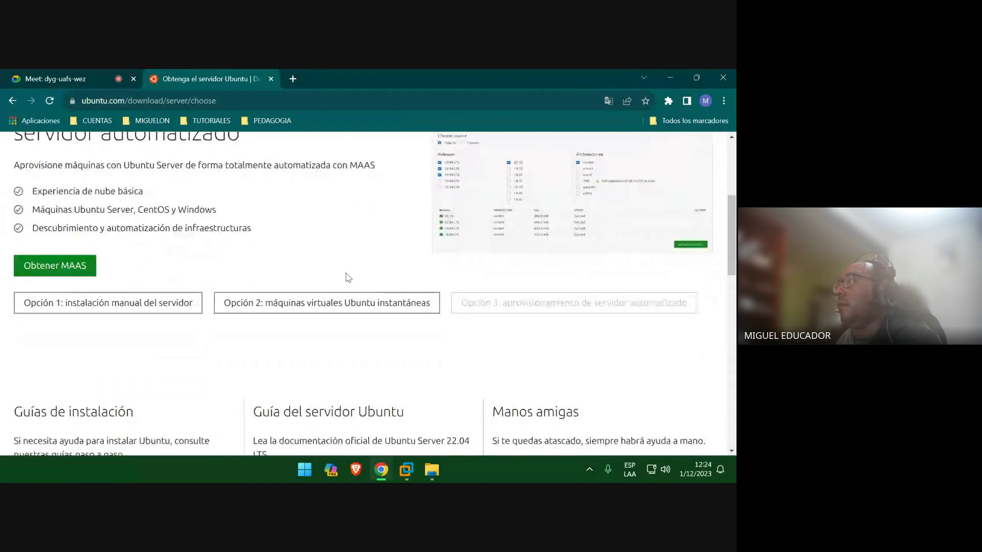
scroll(205, 296, up, 1)
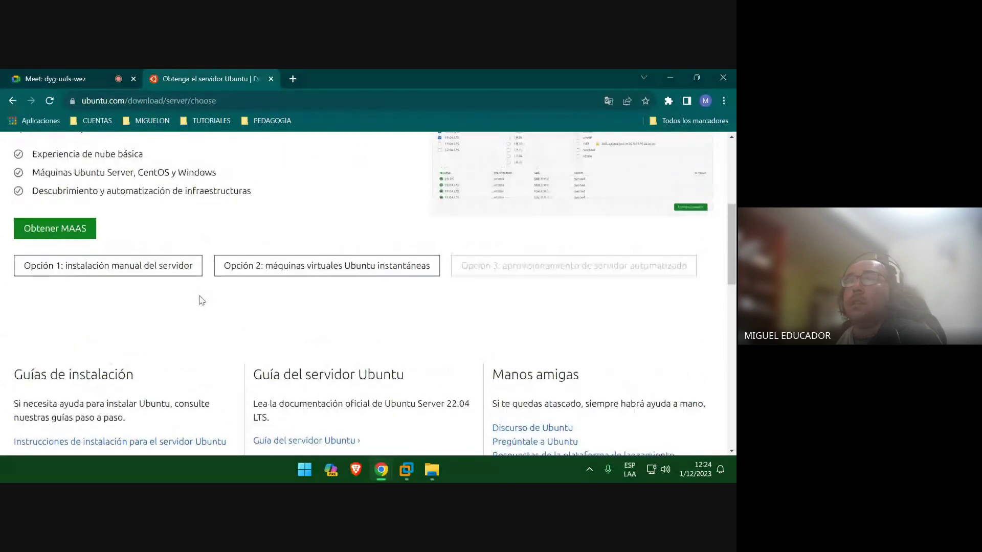
click(154, 292)
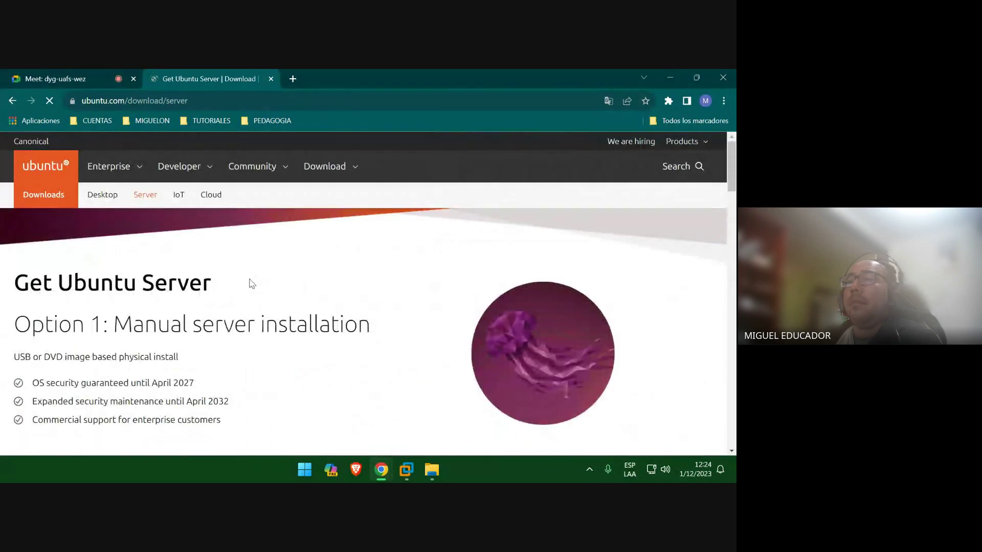
- Start the download of Ubuntu Server 22.04.3 LTS
scroll(296, 331, down, 1)
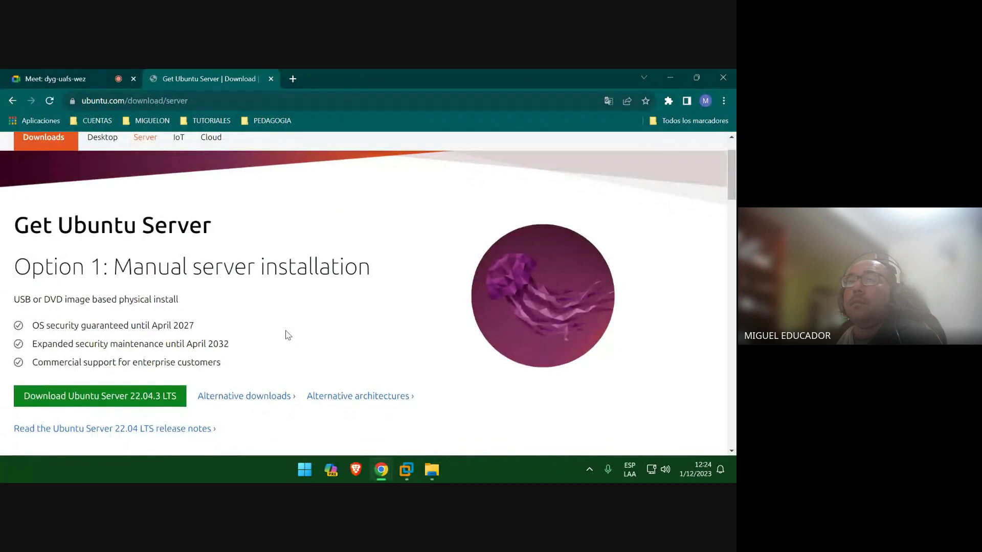
scroll(285, 335, down, 1)
click(168, 339)
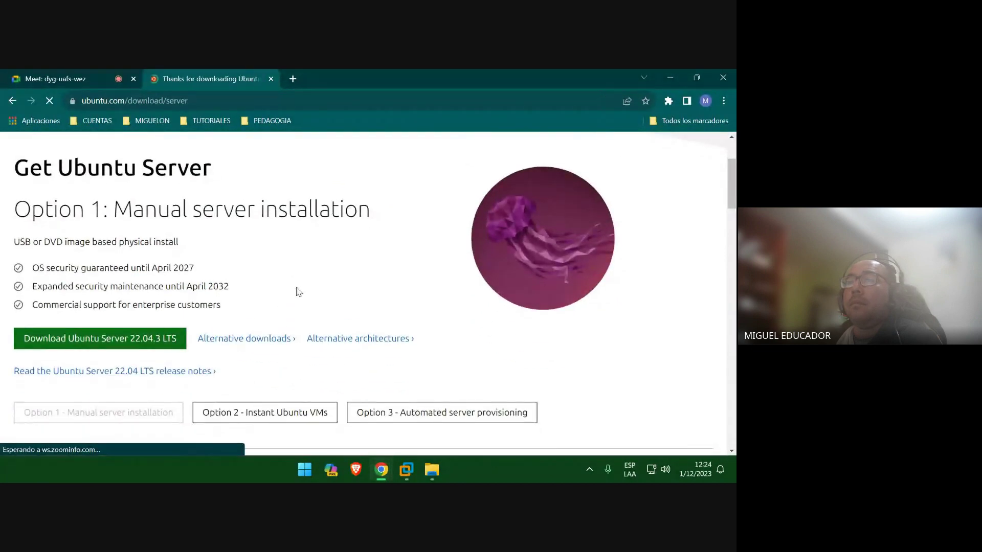
scroll(333, 307, down, 2)
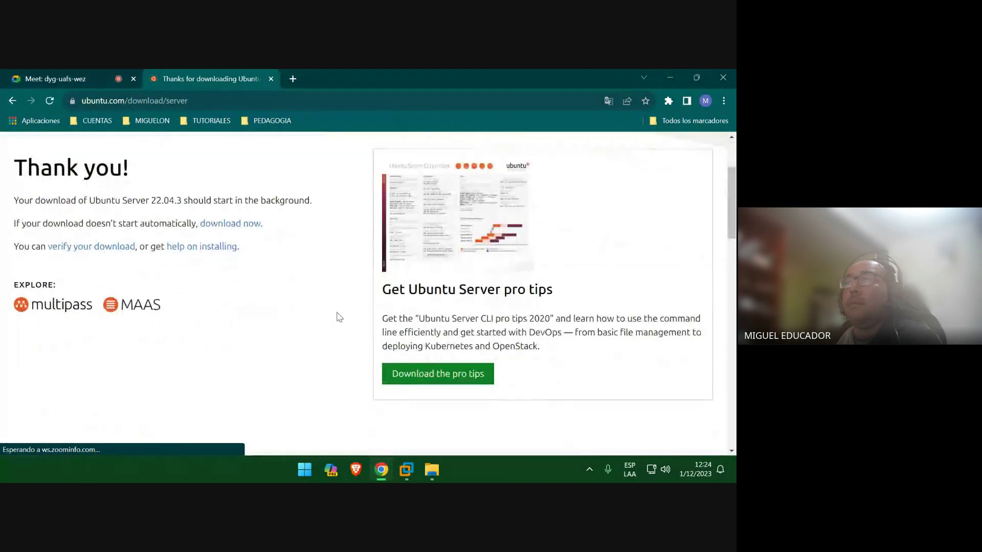
- Open the Ubuntu Server pro tips form, and check the ISO download in the browser's full download history
click(462, 373)
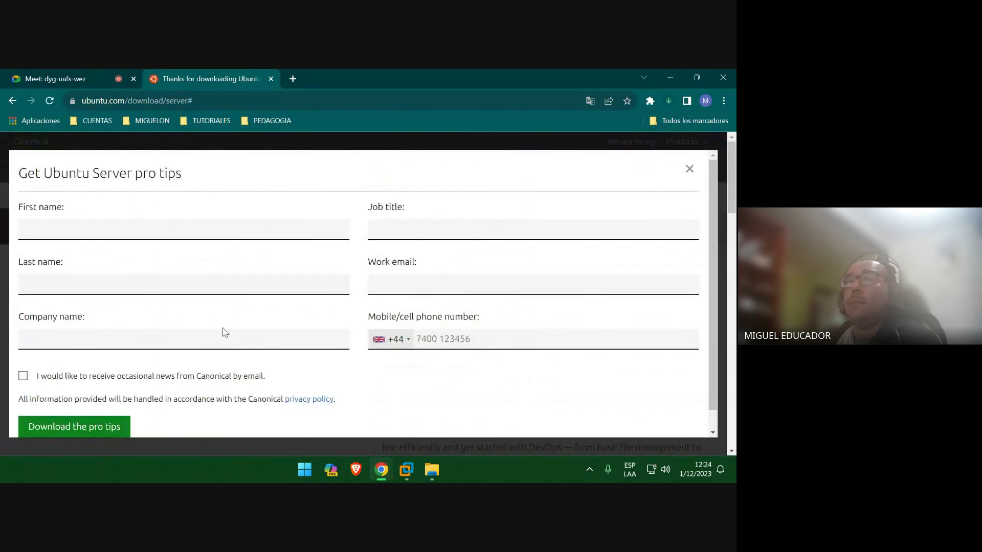
click(668, 101)
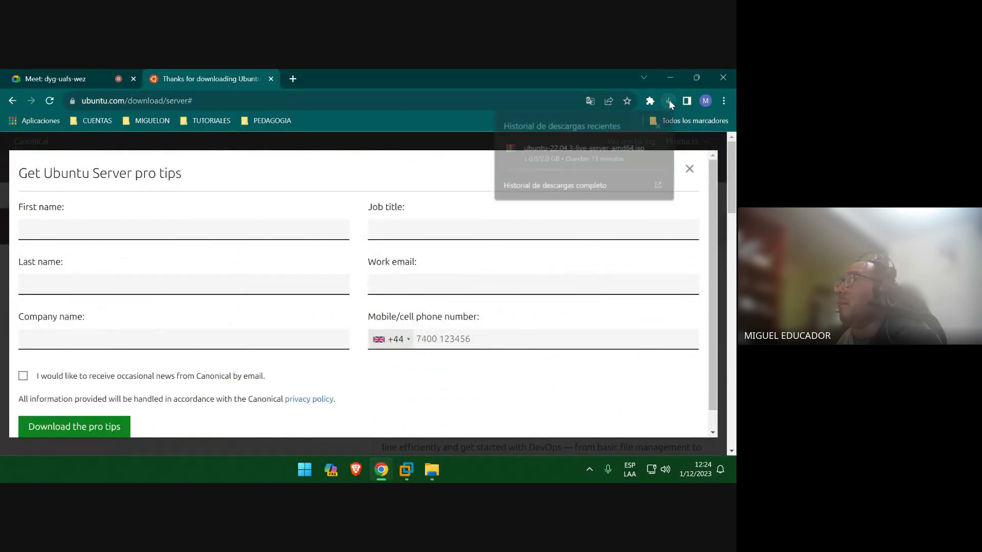
click(589, 187)
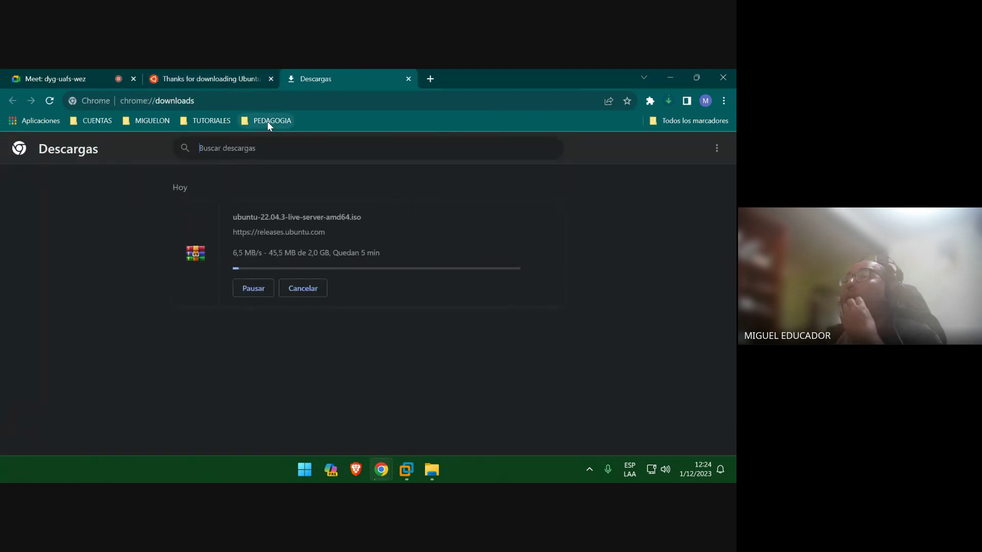
- Go back from the Ubuntu page to the Google results and open the "Get Ubuntu | Download" result
click(253, 78)
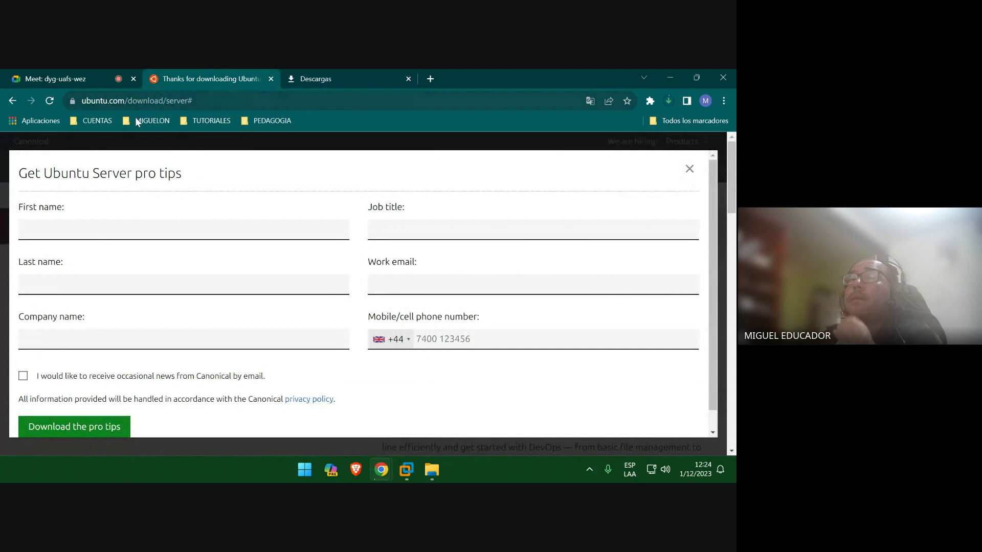
click(12, 102)
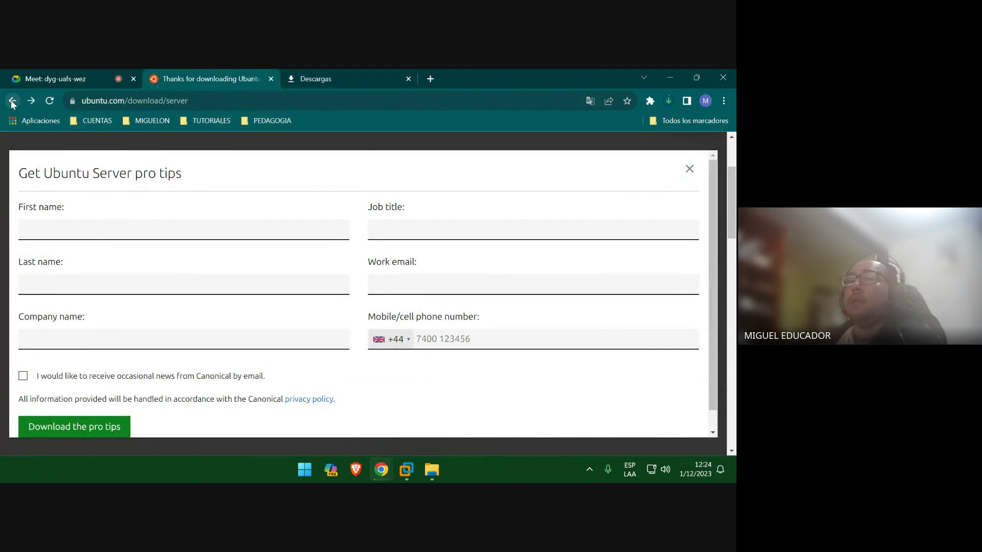
click(12, 102)
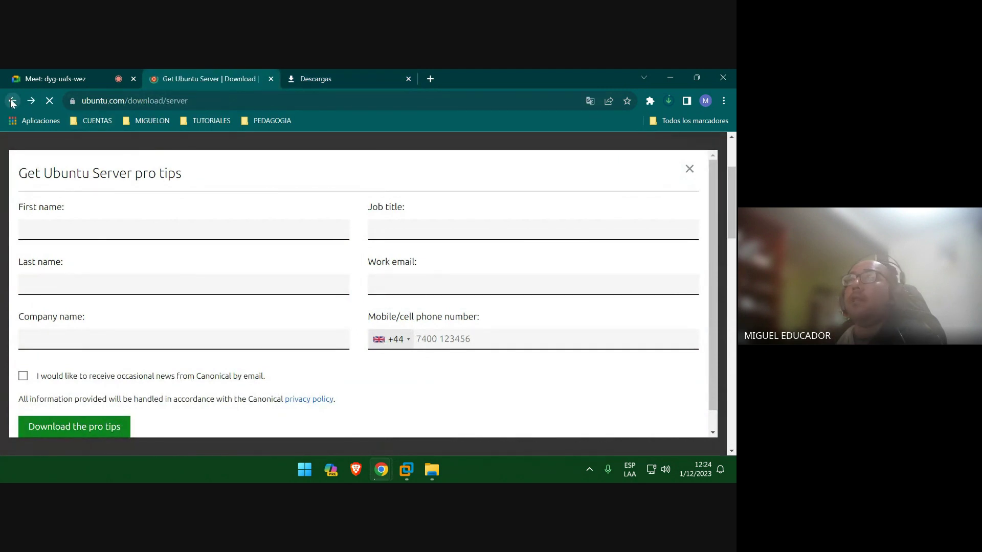
click(11, 102)
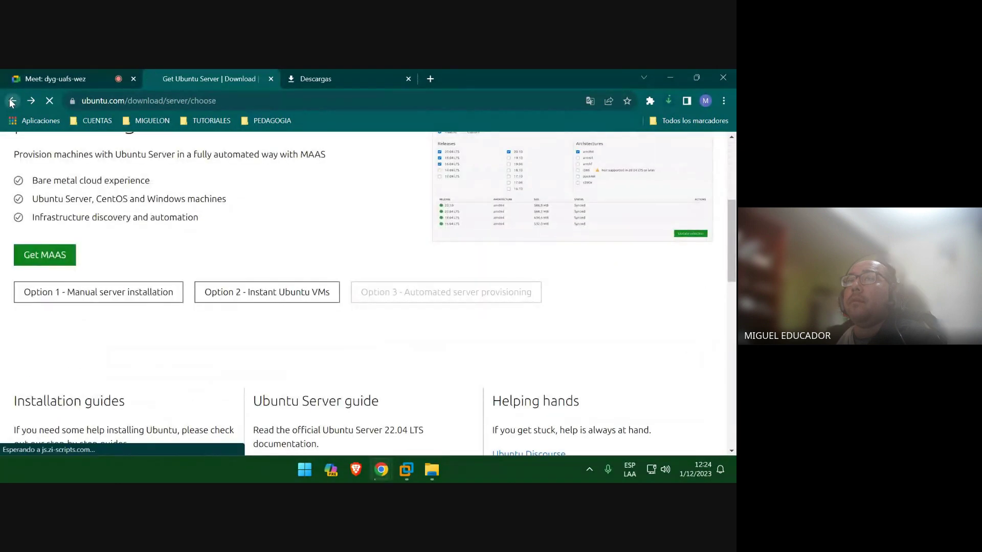
click(12, 103)
scroll(266, 368, down, 1)
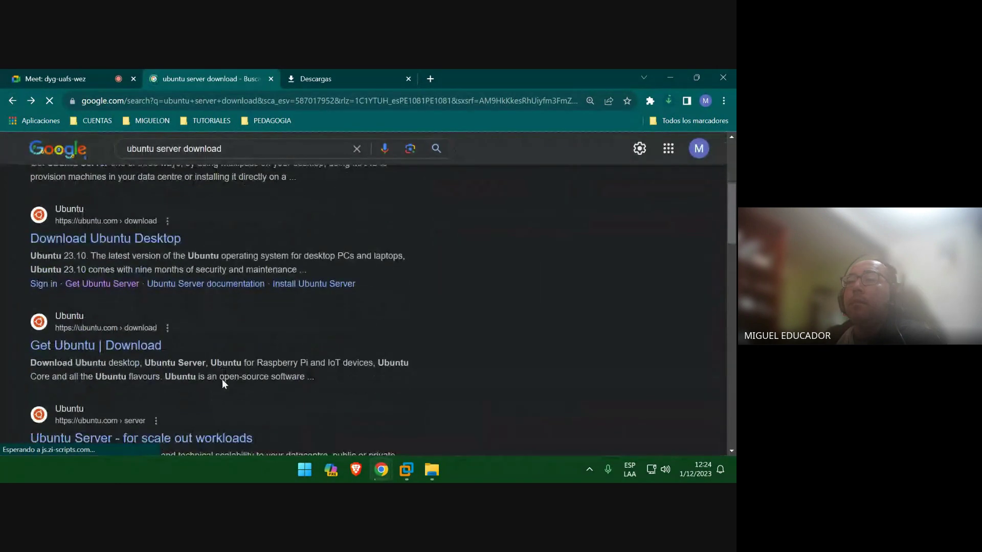
click(151, 353)
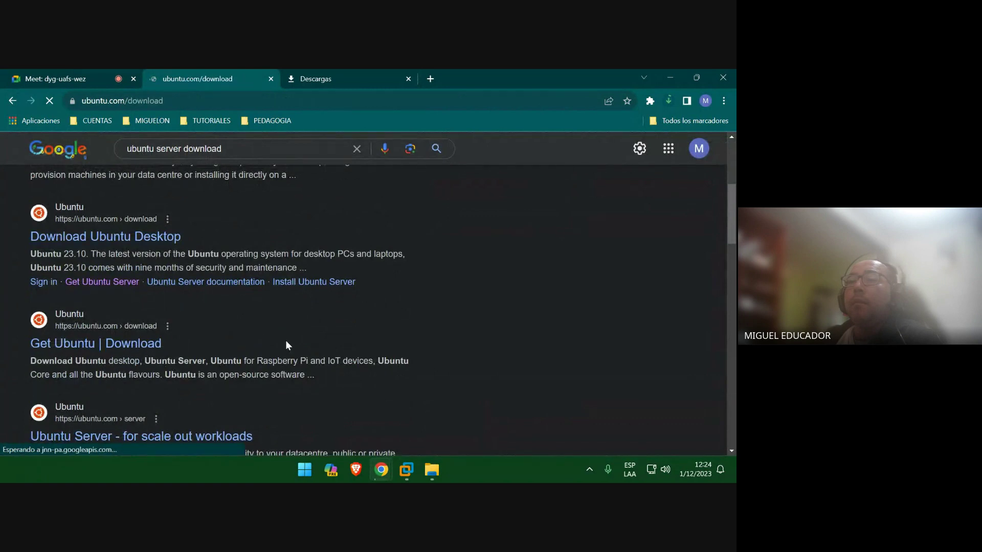
- Open the Server download page on the Ubuntu site and go to its alternative downloads
scroll(283, 339, down, 1)
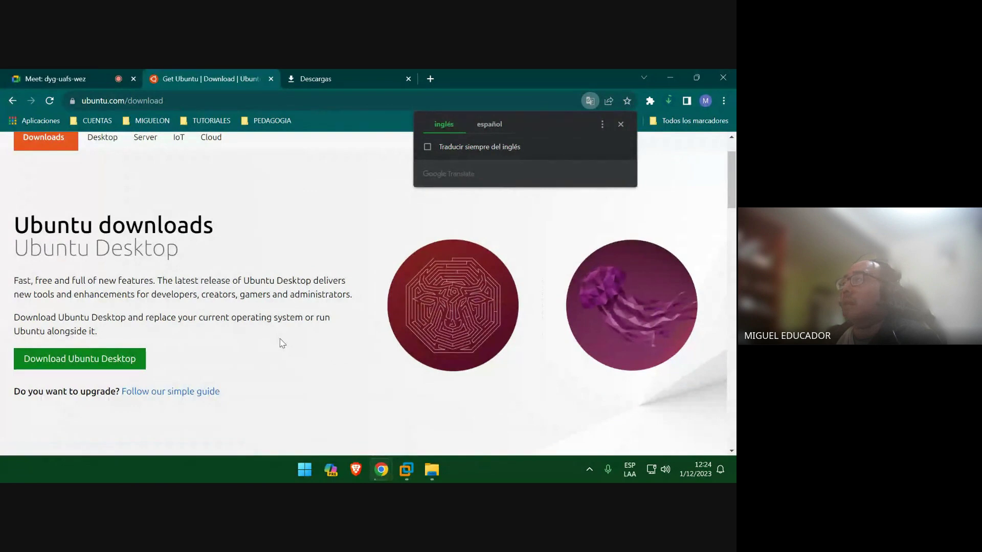
scroll(283, 342, up, 1)
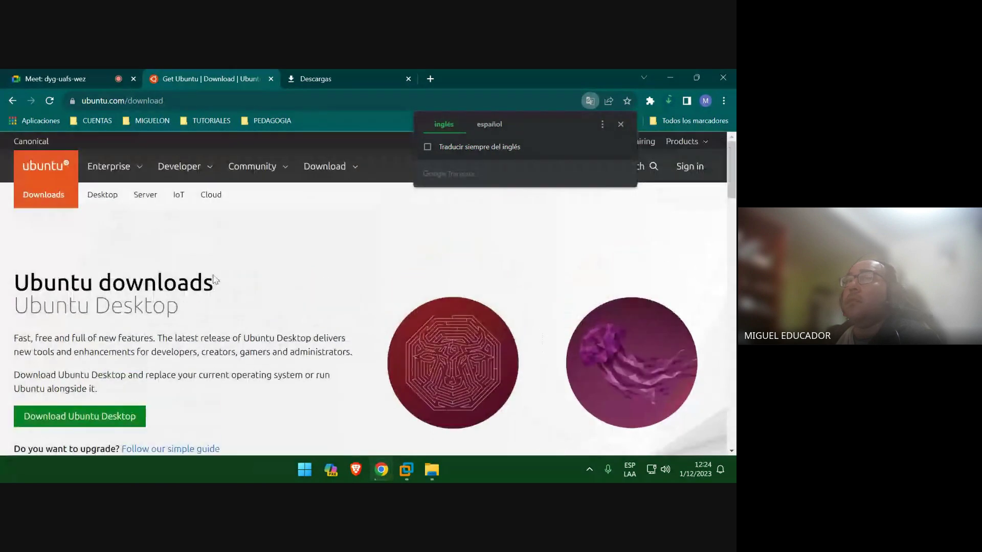
click(149, 196)
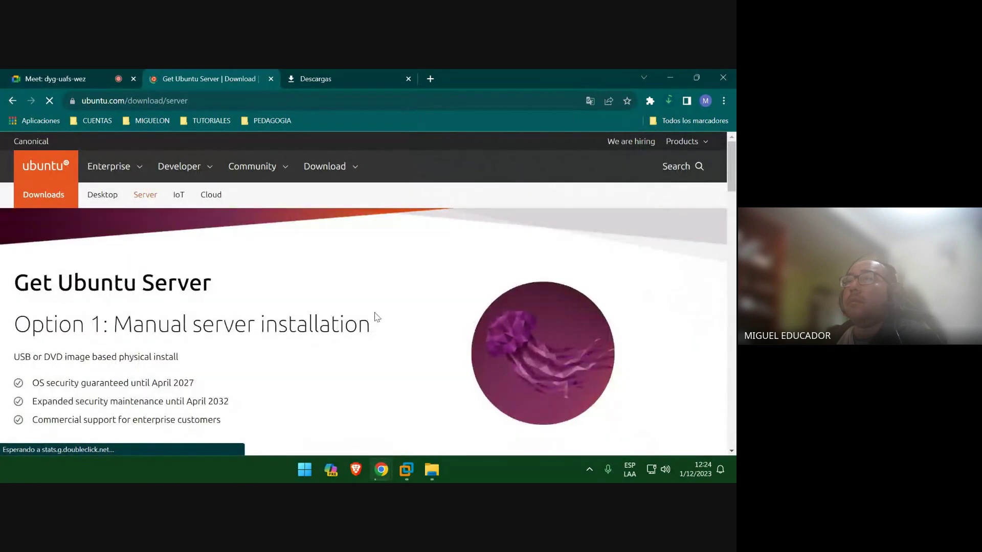
scroll(375, 317, down, 3)
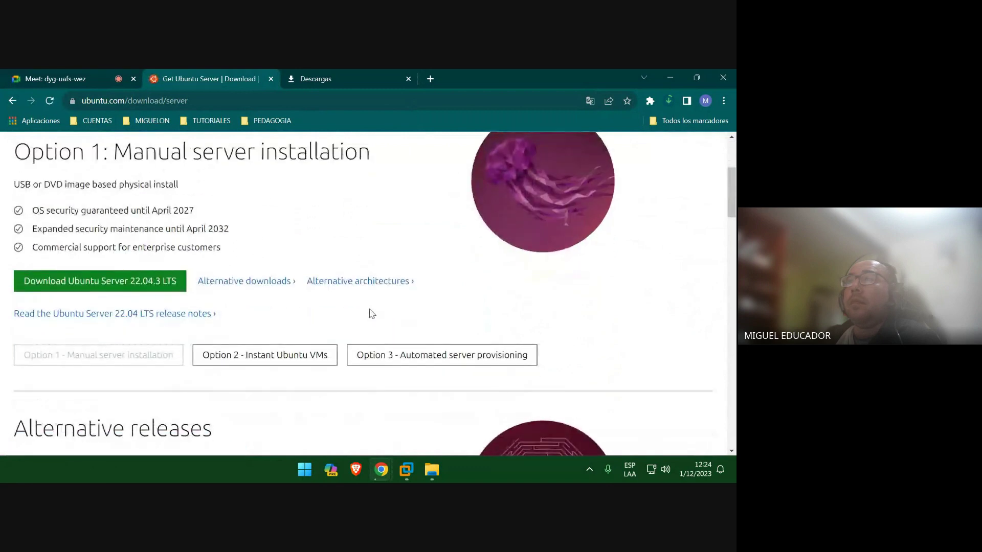
click(287, 281)
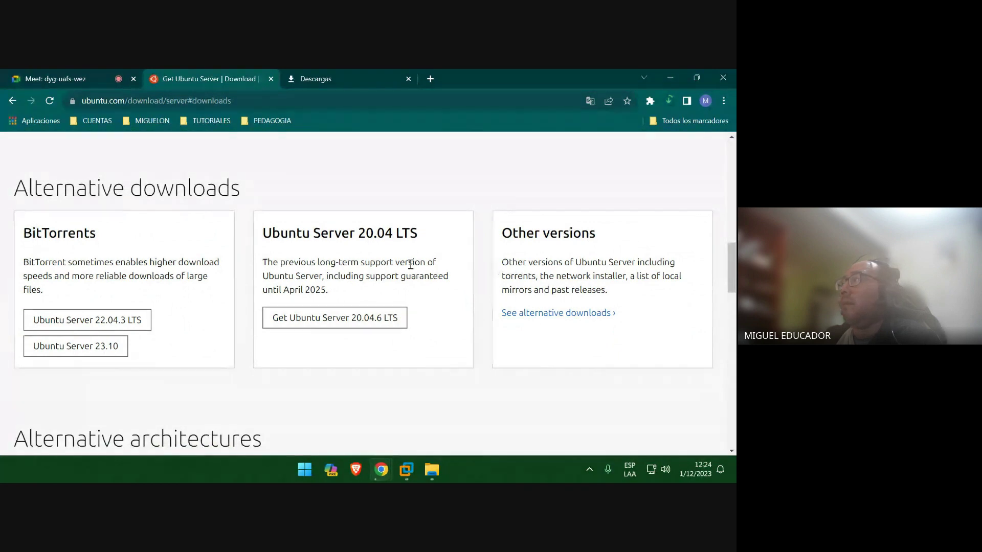
- Translate the alternative downloads page into Spanish and start the Ubuntu Server 20.04.6 LTS download
right_click(391, 176)
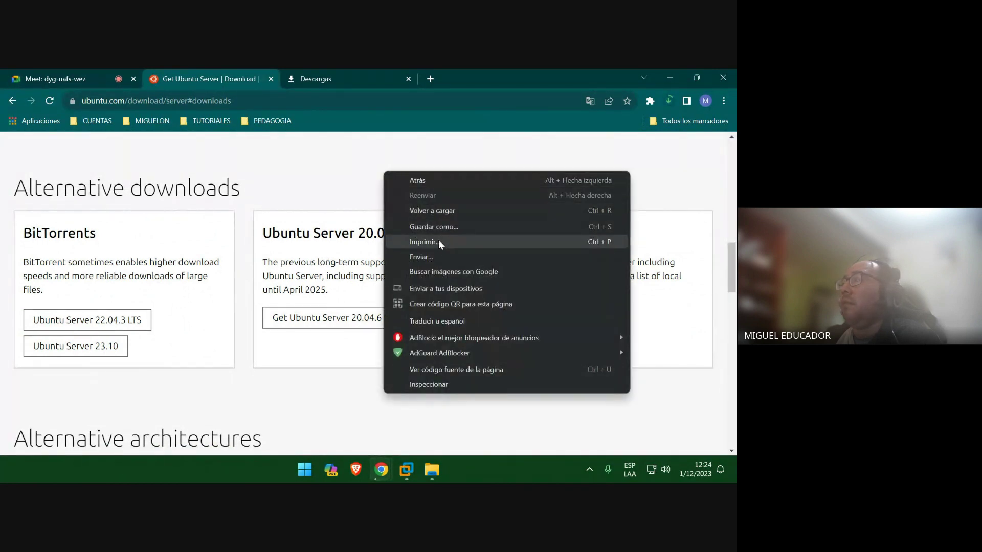
click(459, 321)
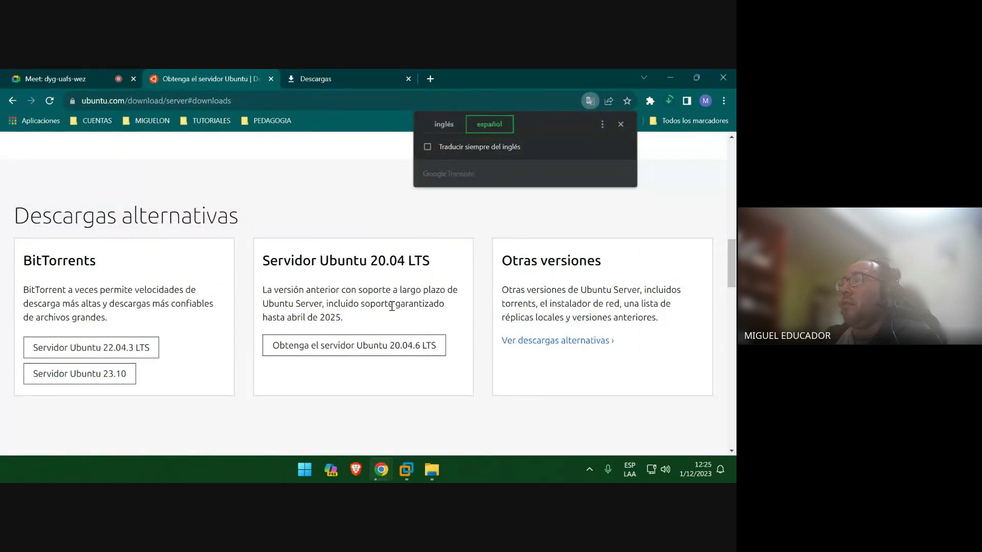
click(416, 344)
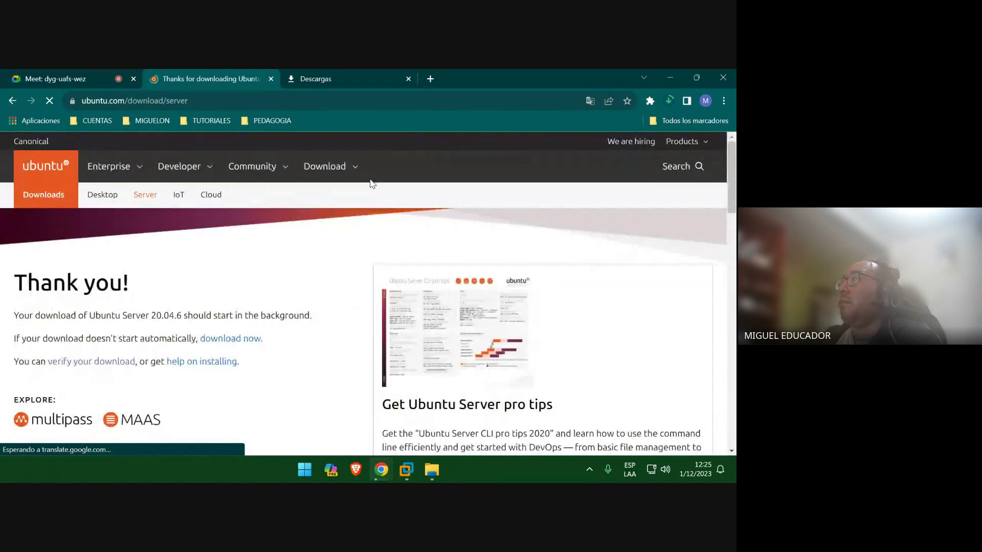
- Check both Ubuntu Server ISO downloads in the full download history and close the Ubuntu download page
scroll(304, 314, down, 1)
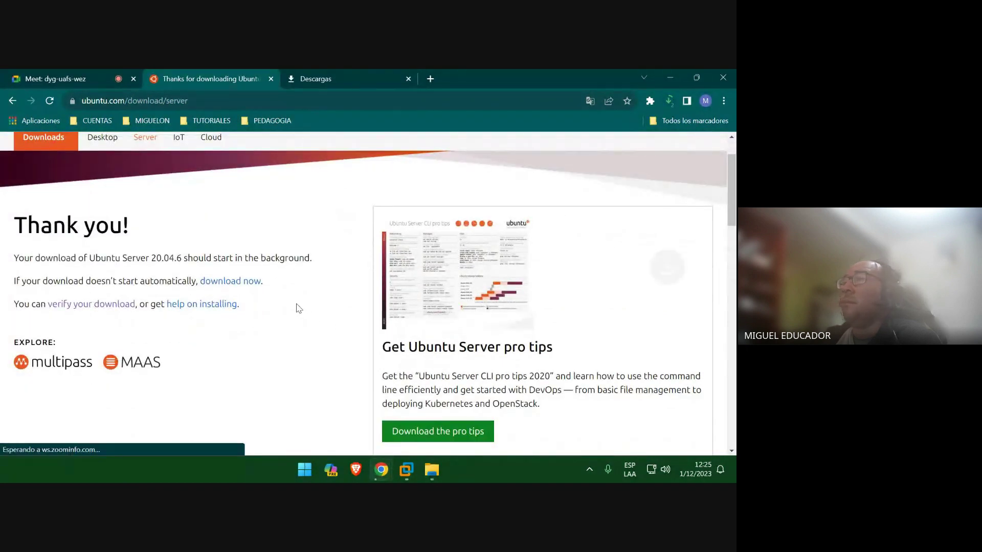
click(669, 101)
click(577, 224)
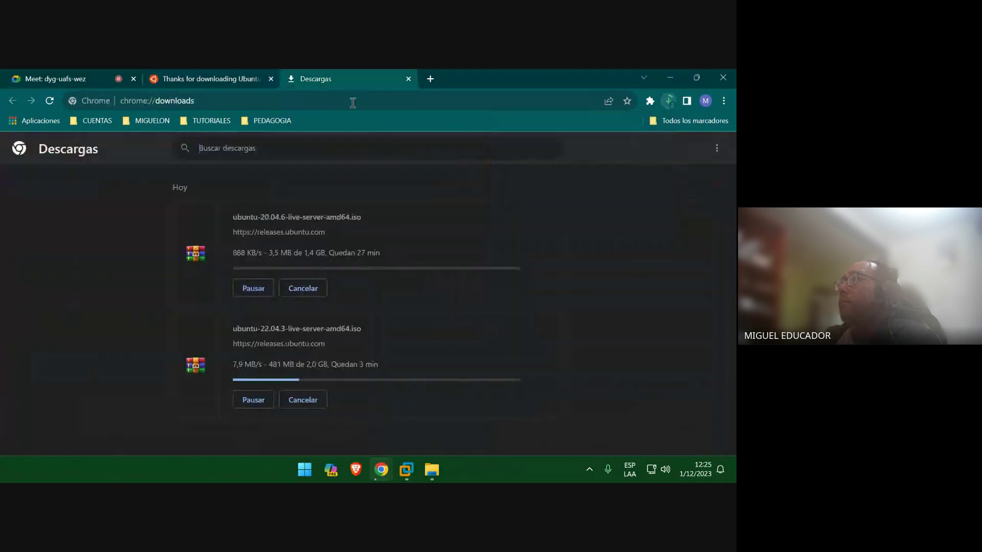
click(271, 79)
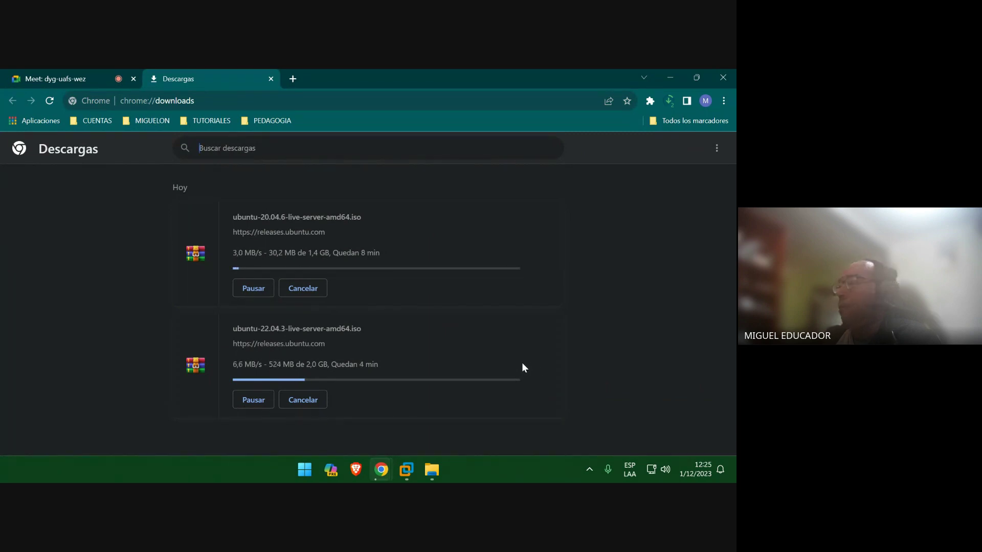
click(52, 70)
click(176, 70)
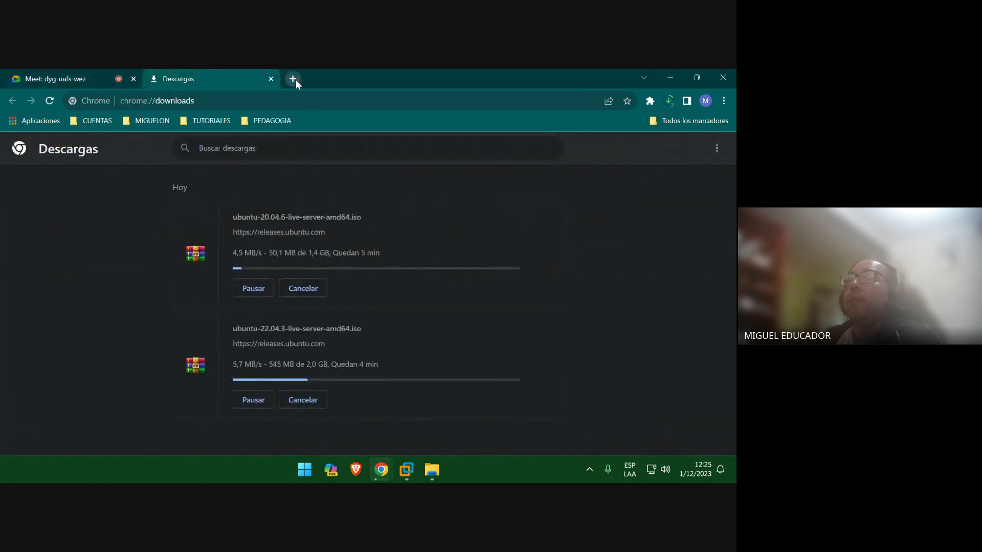
- Open a new browser tab, switch to the maximized File Explorer window and view the CLASE_03 files with their full names
click(293, 79)
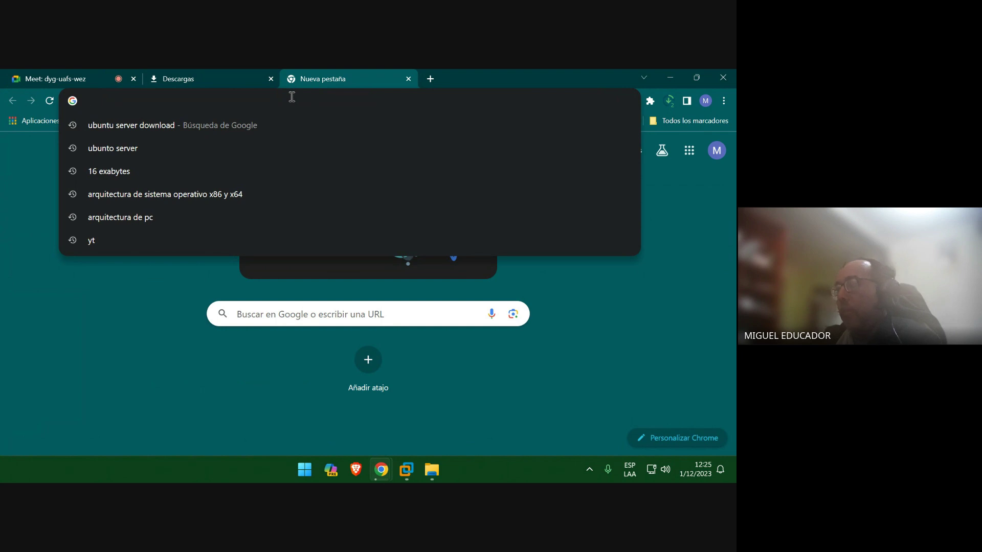
mouse_move(439, 468)
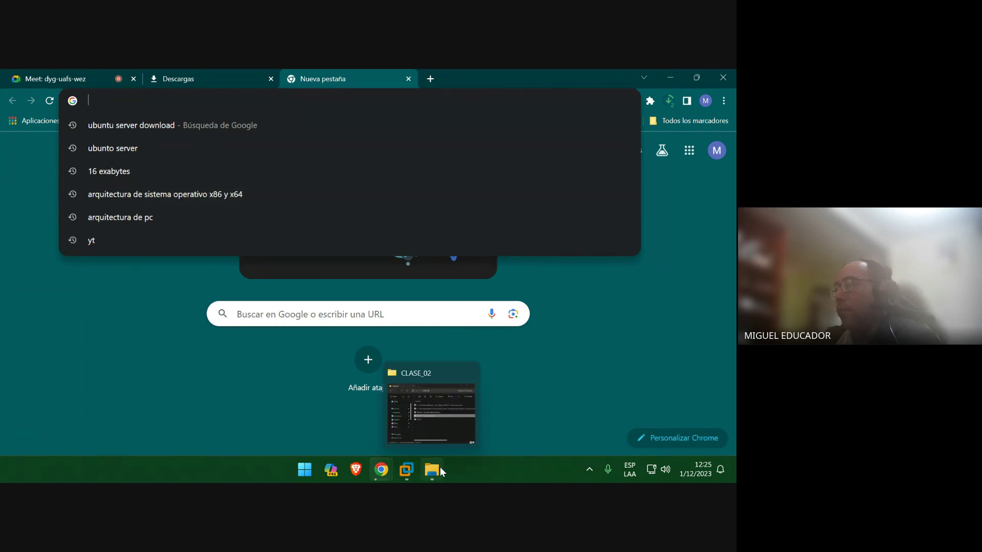
click(442, 416)
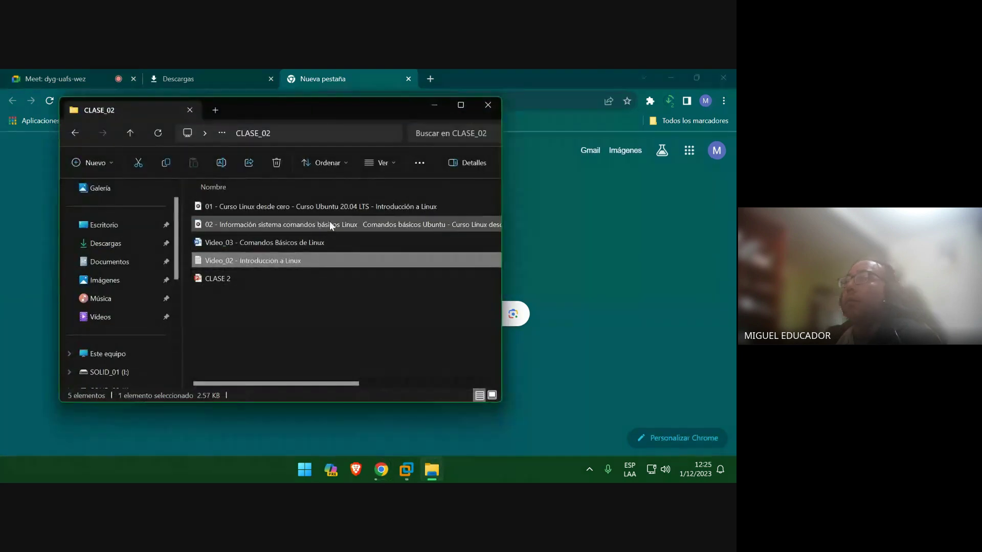
click(461, 105)
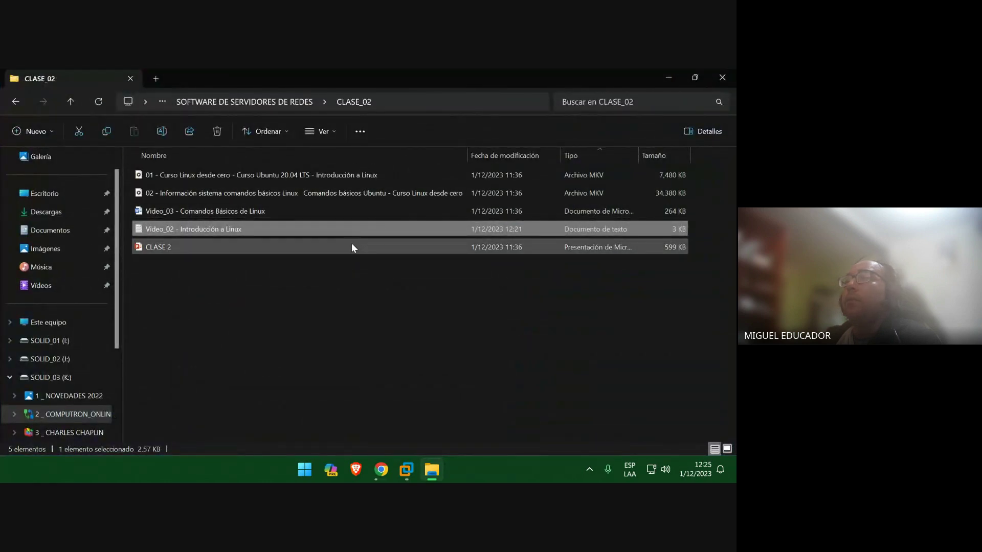
click(282, 100)
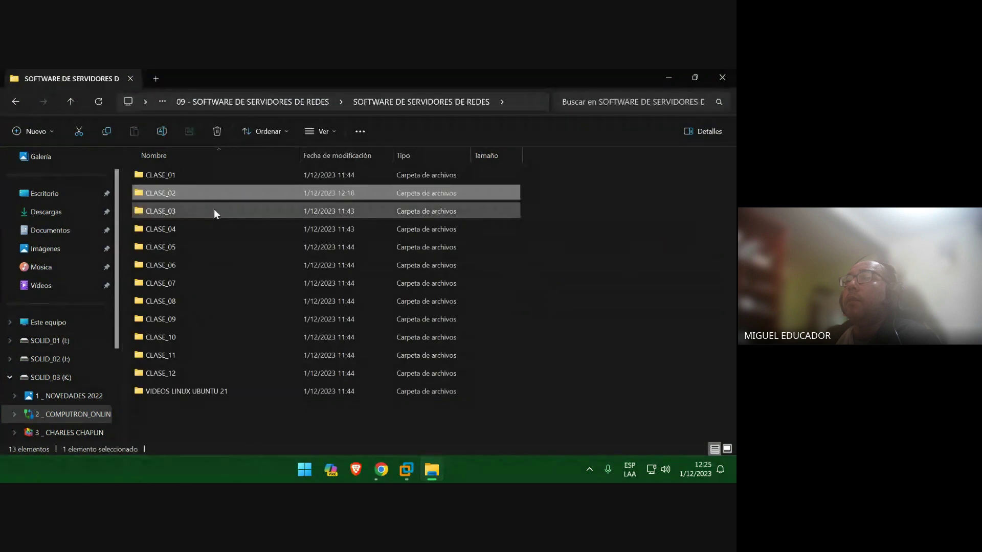
double_click(211, 211)
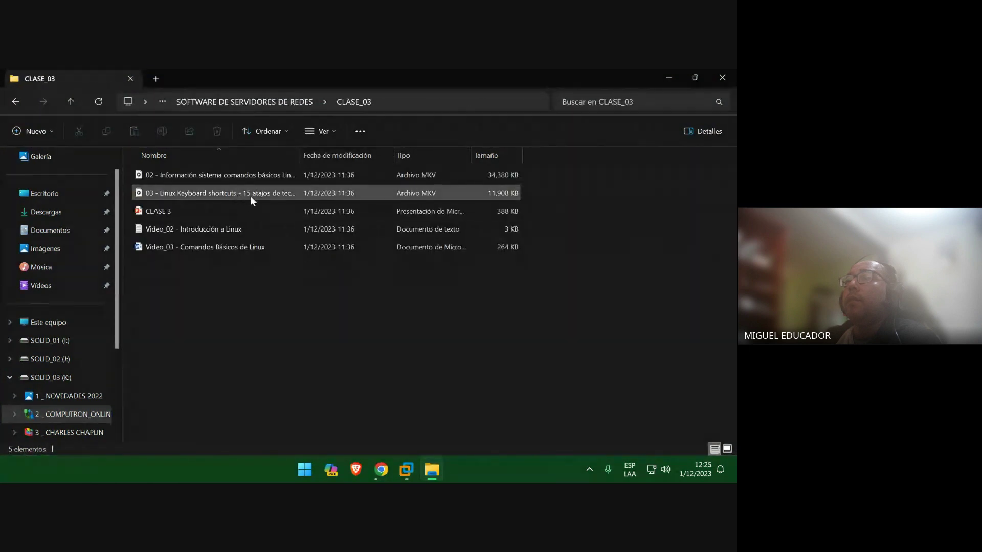
double_click(305, 155)
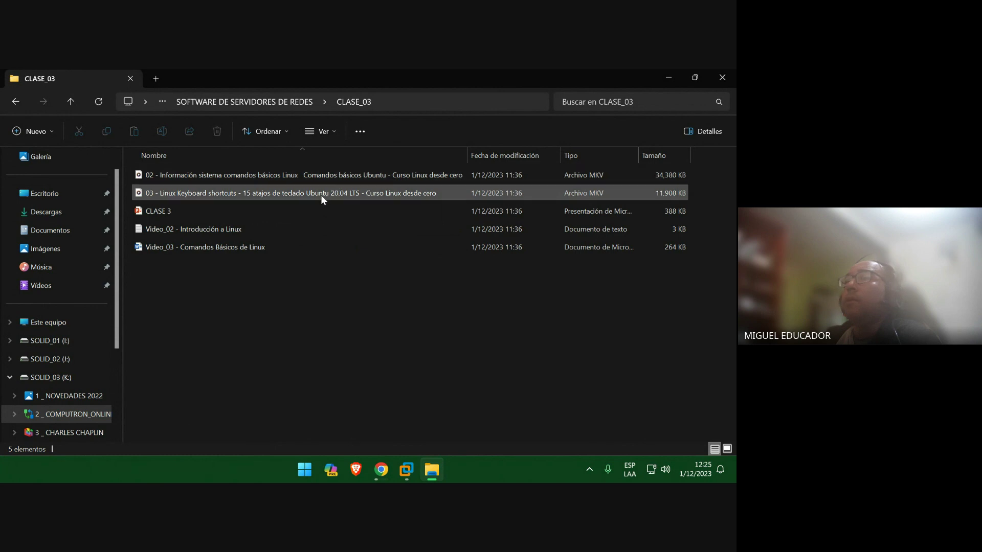
mouse_move(315, 196)
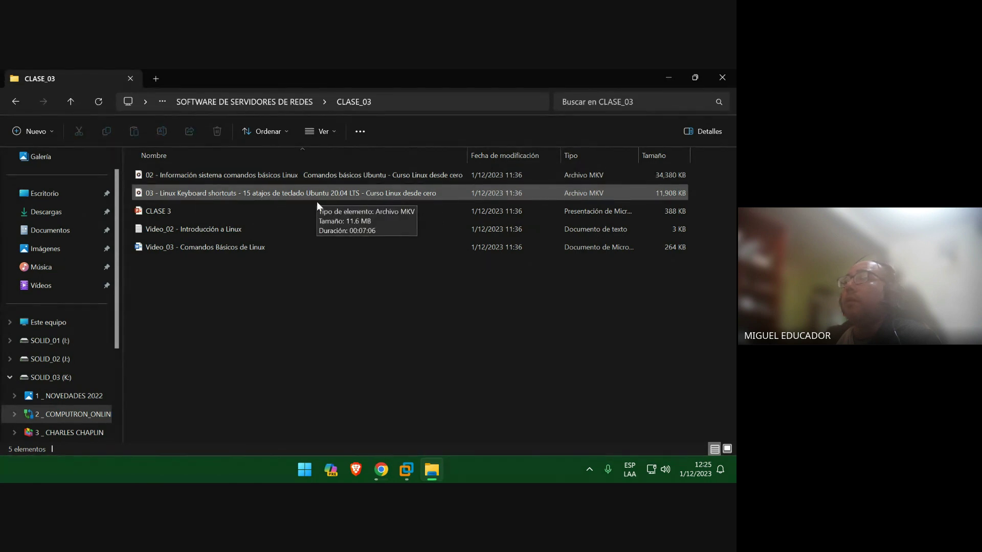
- Browse CLASE_04 to the VIDEOS subfolder of VIDEOS LINUX UBUNTU 21 and show its full file names
click(270, 106)
double_click(230, 228)
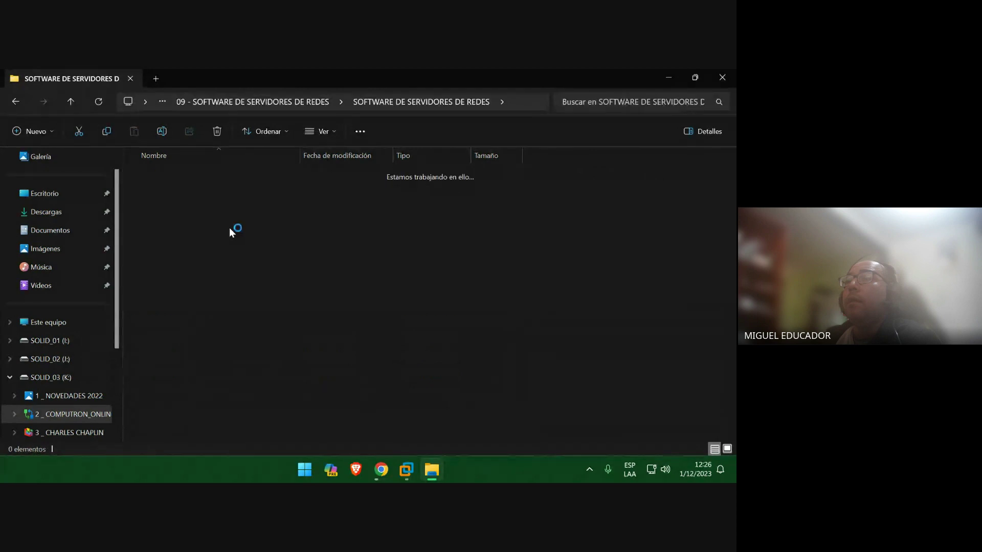
double_click(247, 177)
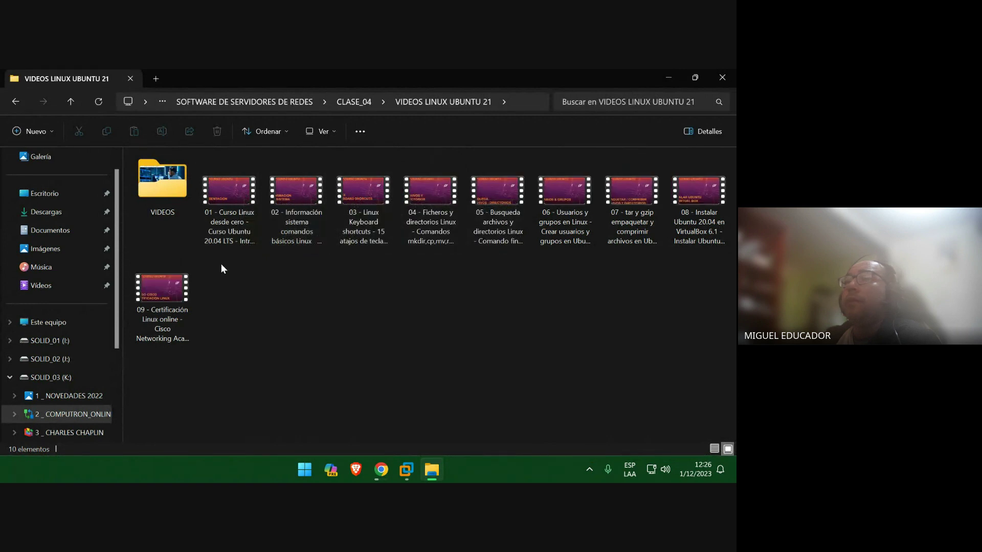
double_click(171, 185)
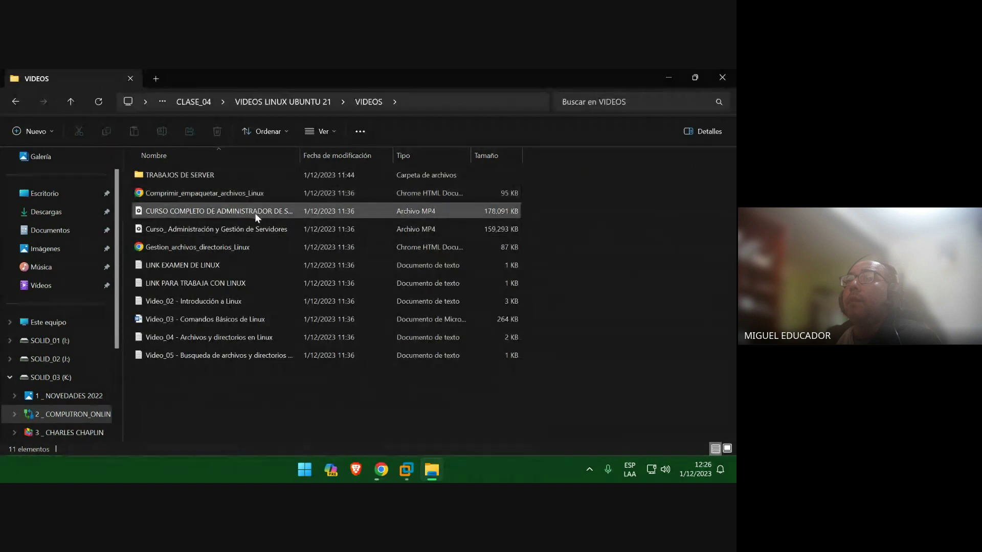
double_click(300, 155)
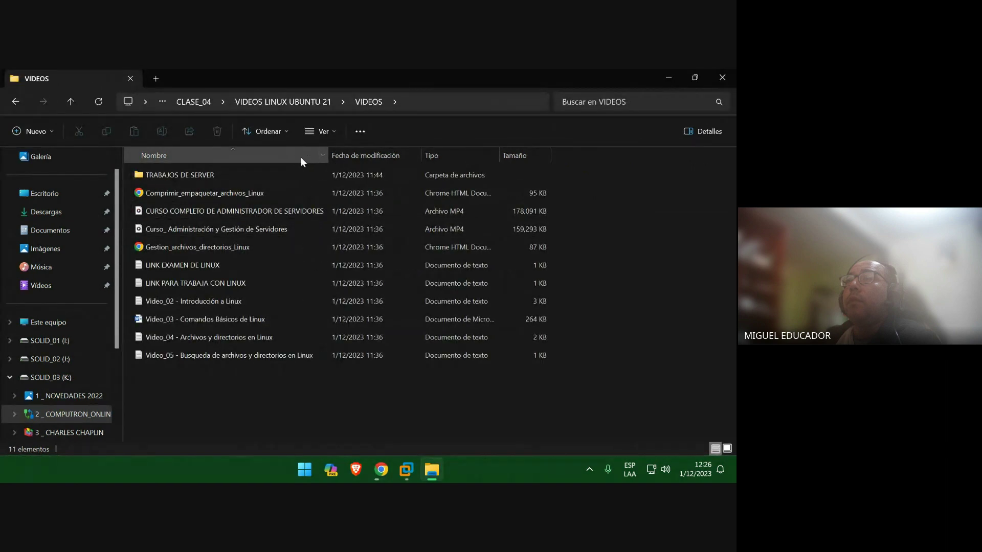
- Check the VIDEOS LINUX UBUNTU 21 folder directly under SOFTWARE DE SERVIDORES DE REDES, then return to the parent folder and minimize File Explorer
click(280, 101)
click(281, 101)
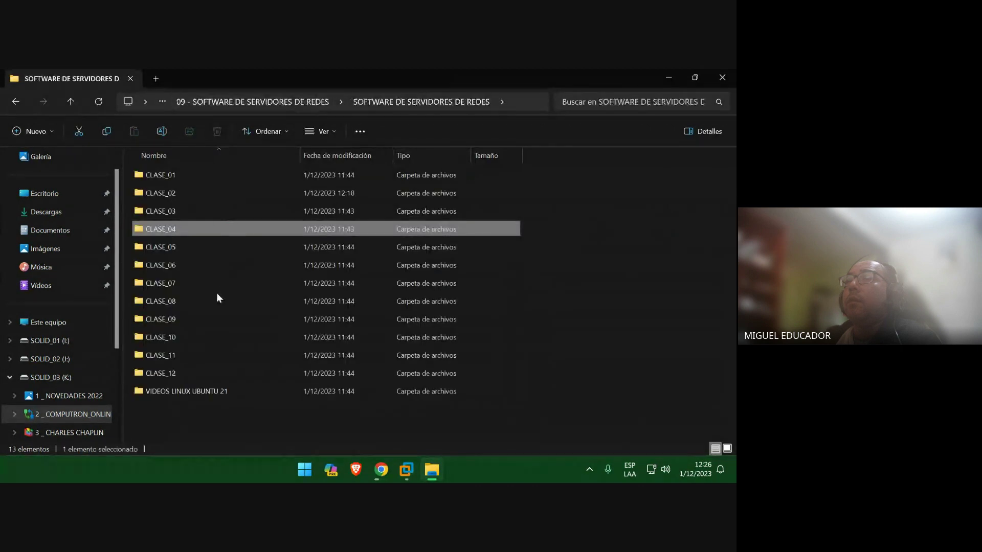
double_click(199, 391)
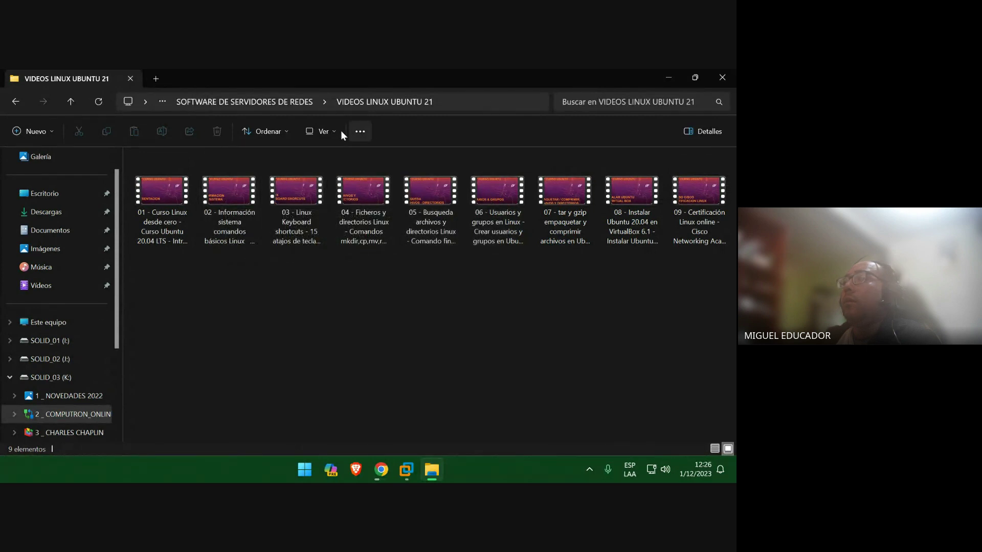
click(293, 103)
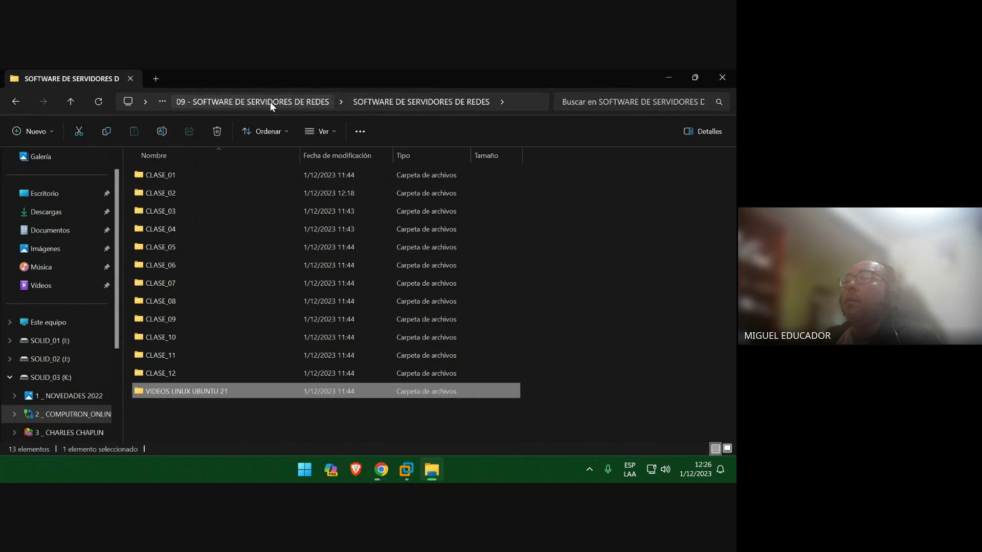
click(668, 77)
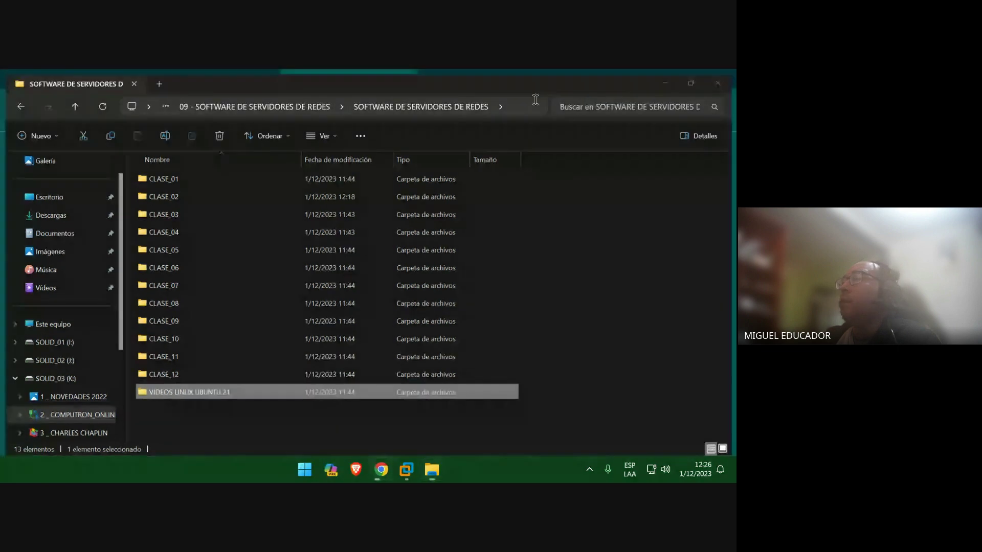
- Search Google for "yt" in the new browser tab and open the YouTube main page
click(297, 101)
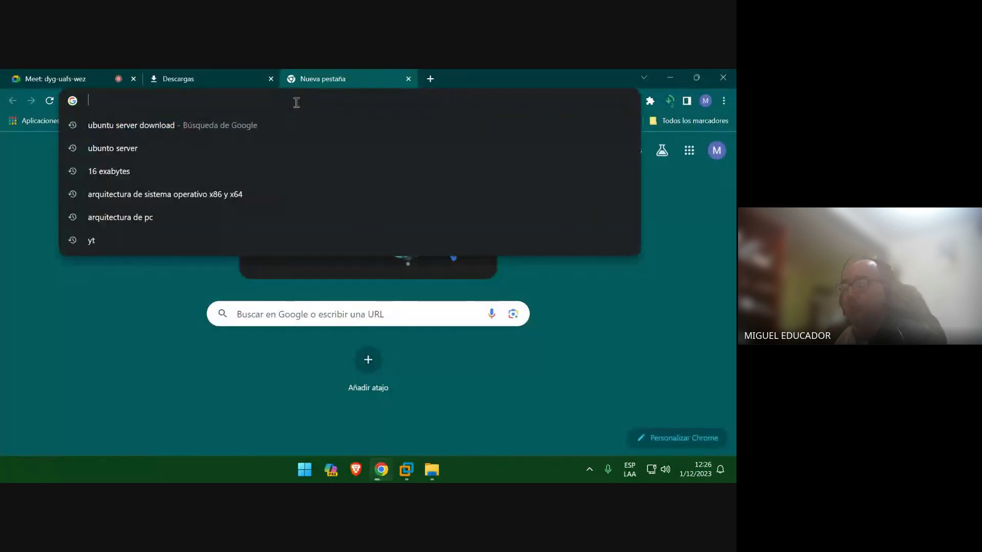
text(yt)
key(Return)
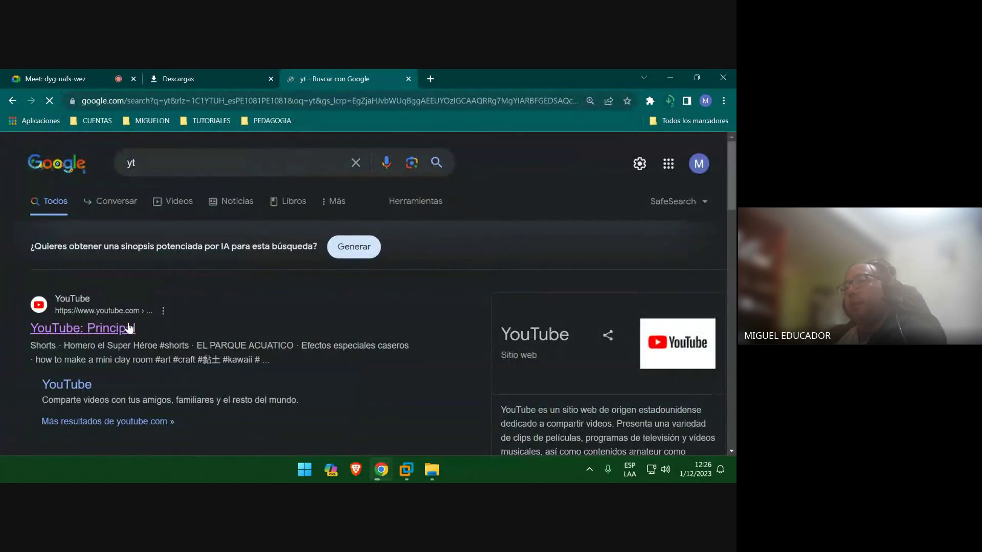
click(129, 328)
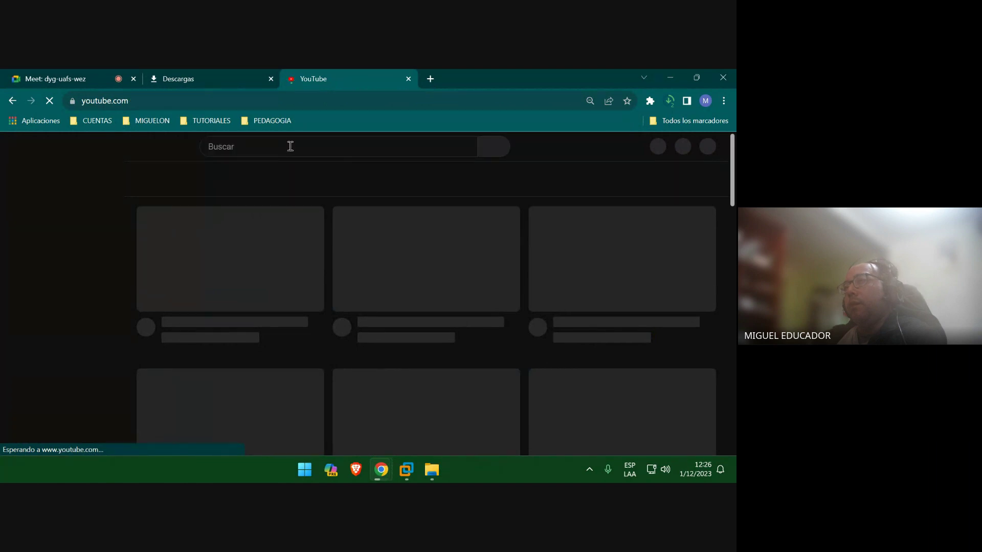
- Search YouTube for the suggested query "ubuntu server tutorial español"
click(290, 146)
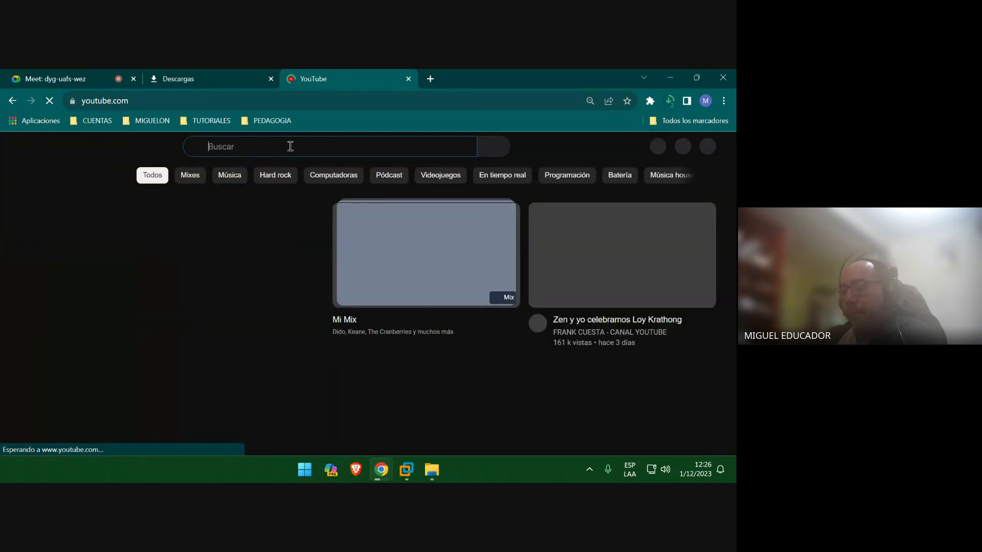
text(ubub)
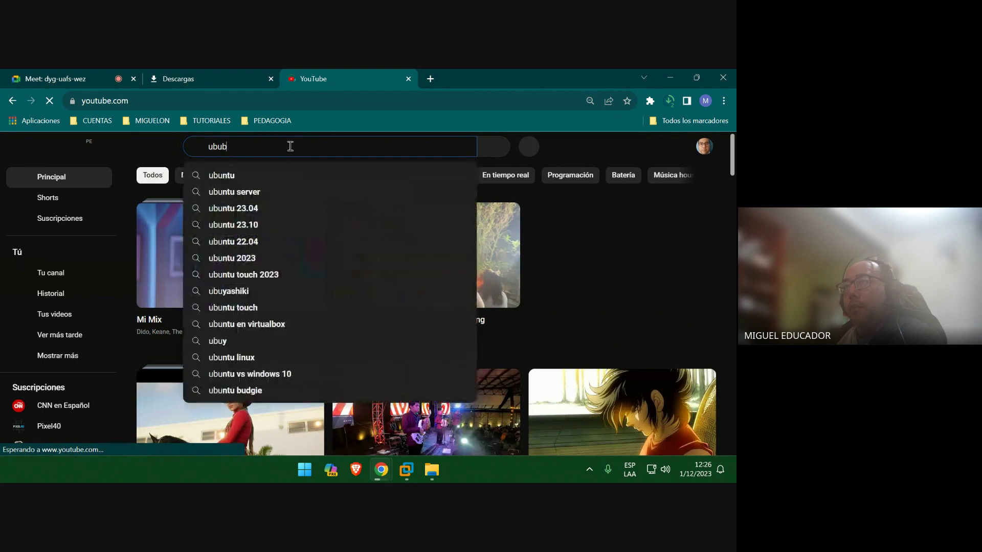
key(BackSpace)
text(ntu s)
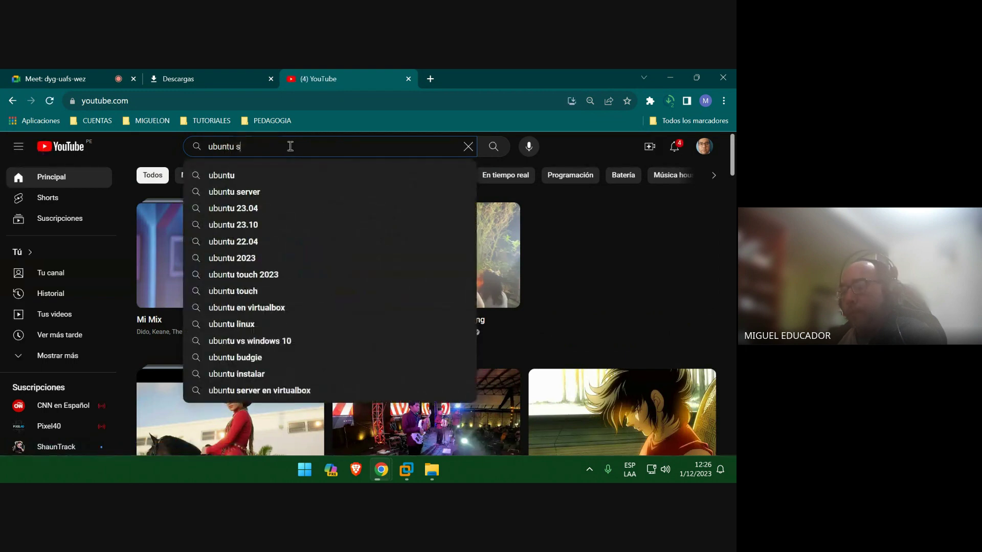
text(erver)
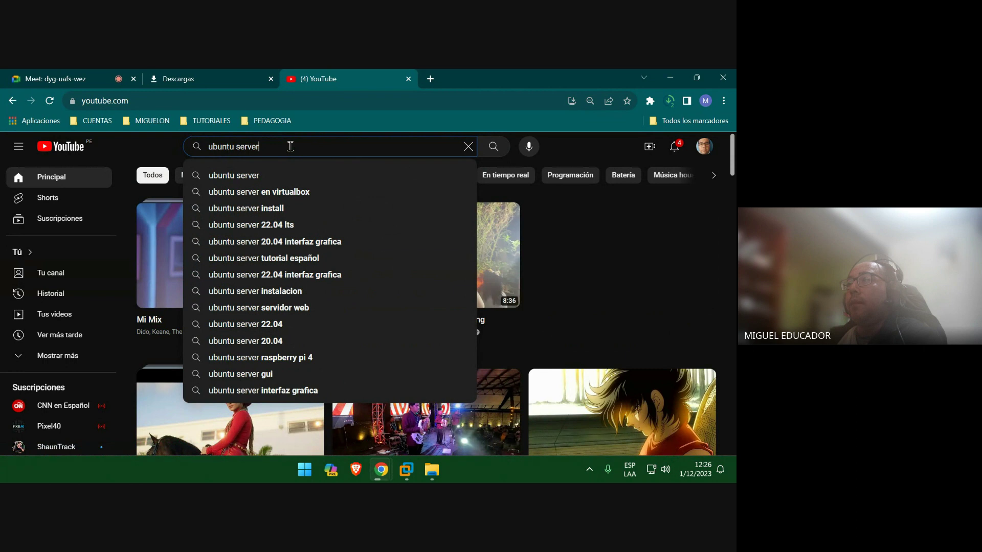
key(Down)
key(Down)
key(Down)
key(Down)
key(Down)
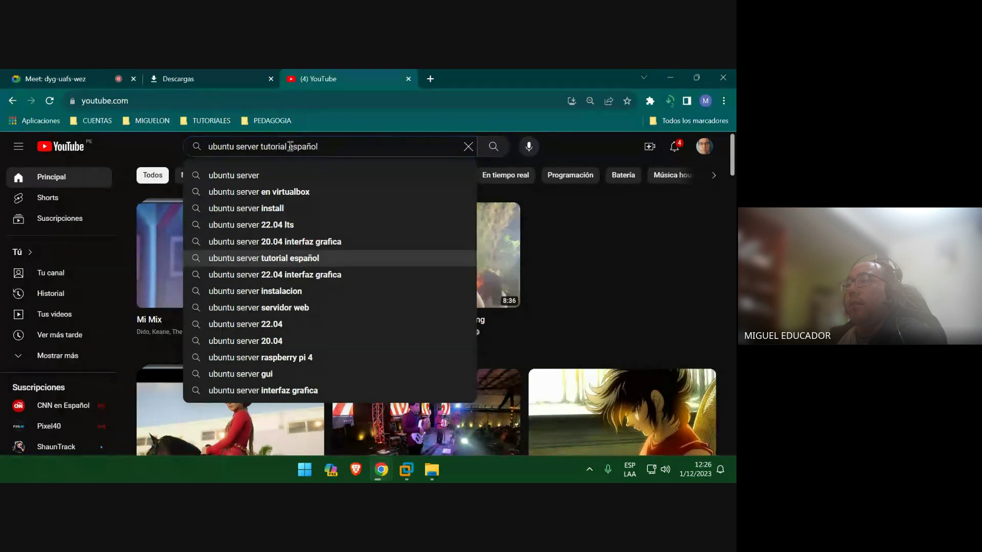
key(Return)
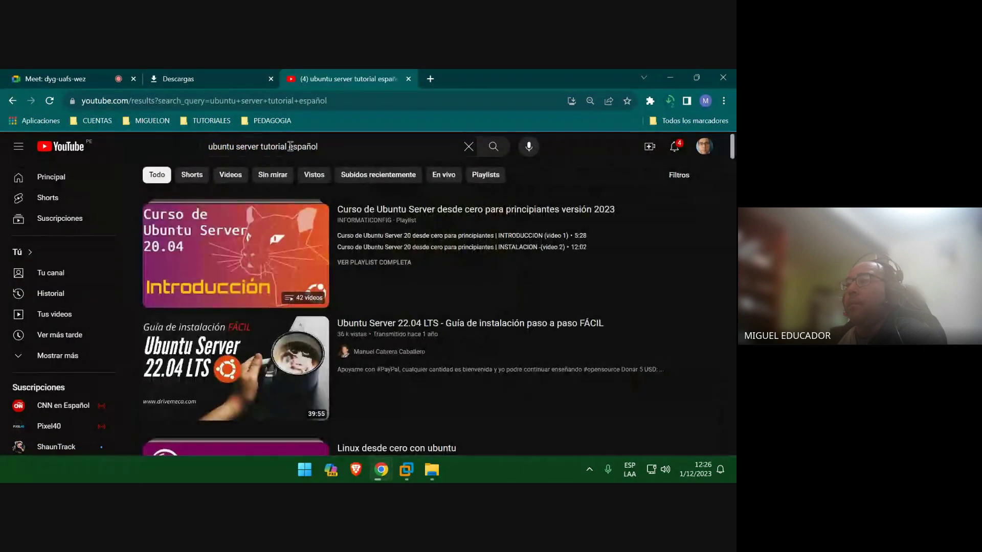
- Open the playlist "Curso de Ubuntu Server desde cero para principiantes versión 2023", view the YouTube notifications and dismiss the search suggestions
click(461, 214)
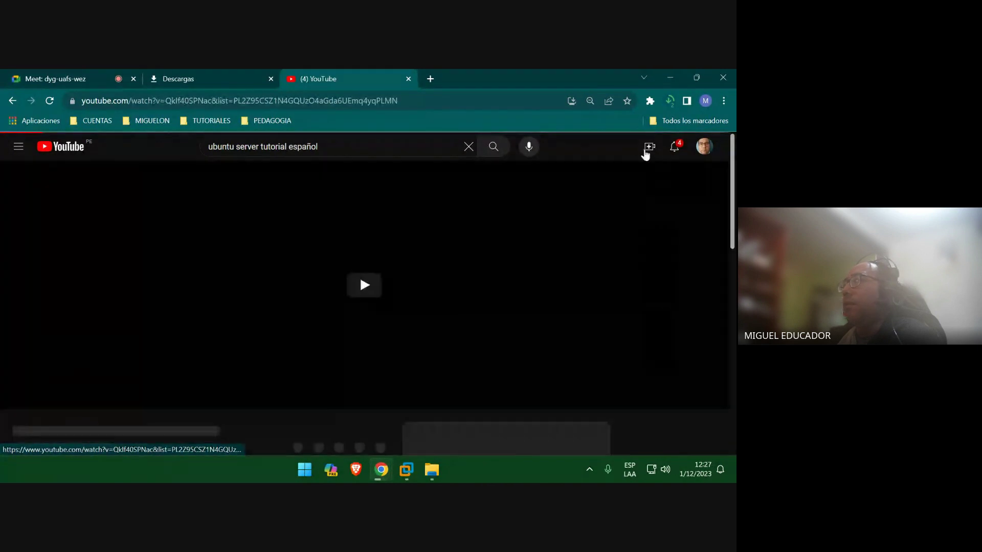
click(675, 148)
click(673, 148)
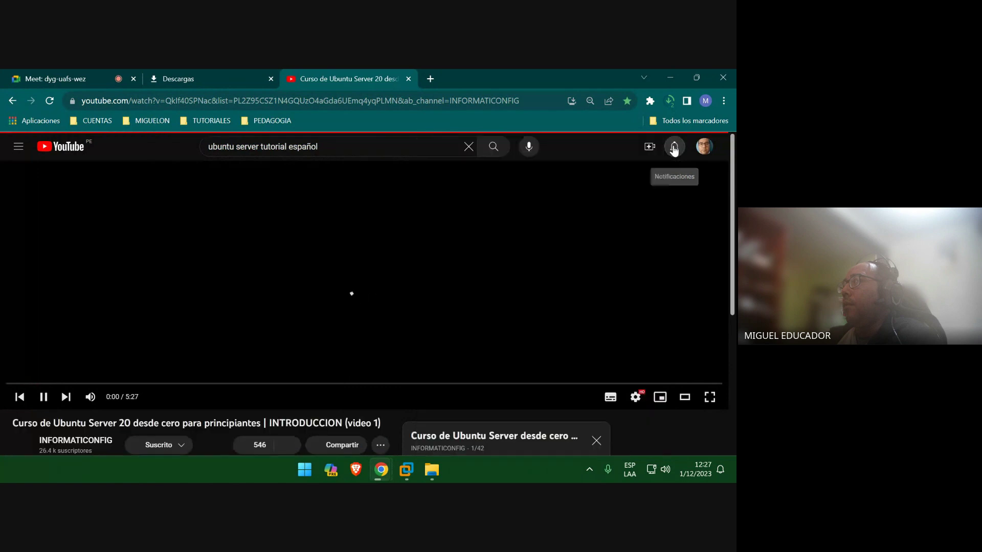
click(673, 148)
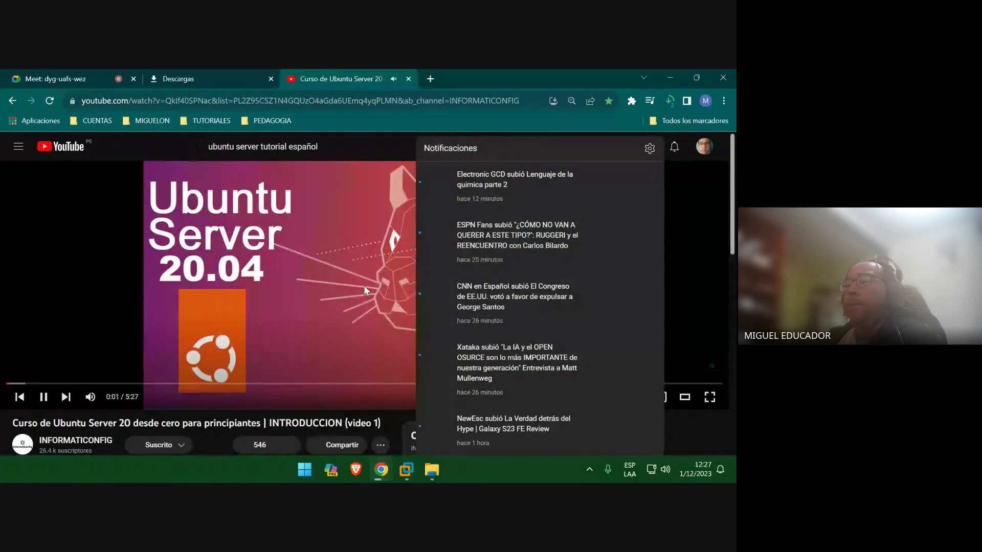
key(slash)
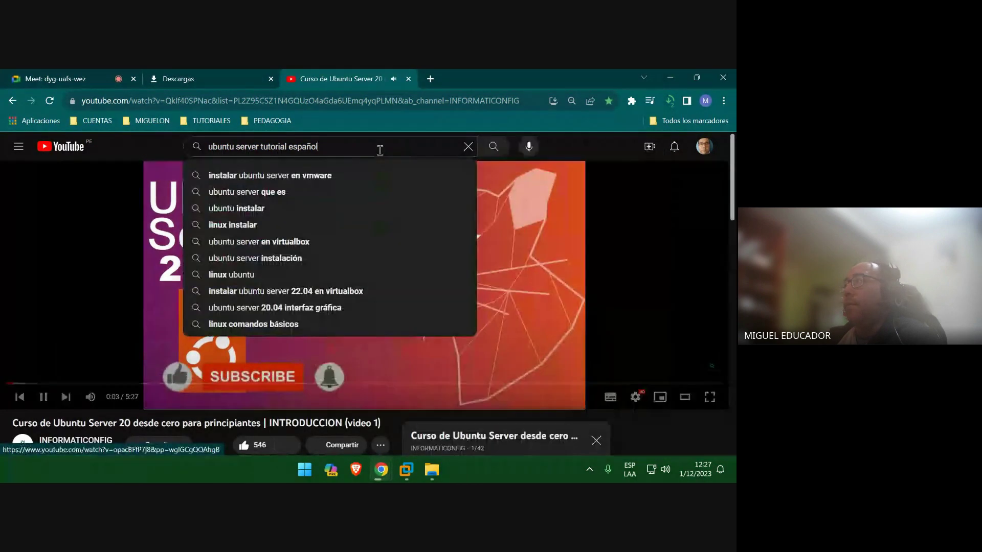
click(573, 148)
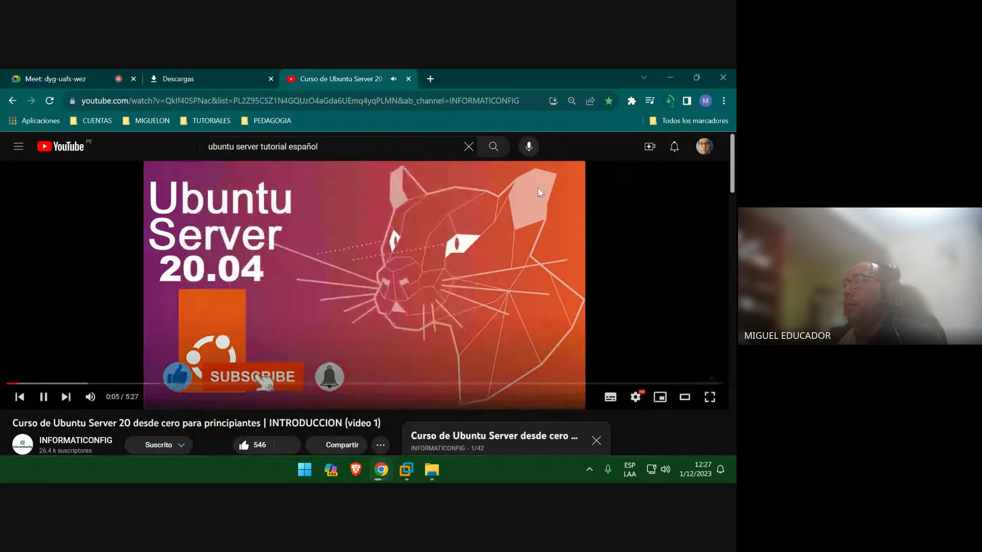
- Pause the playlist's introduction video and confirm its bookmark in the Linux folder
click(448, 221)
scroll(424, 256, down, 3)
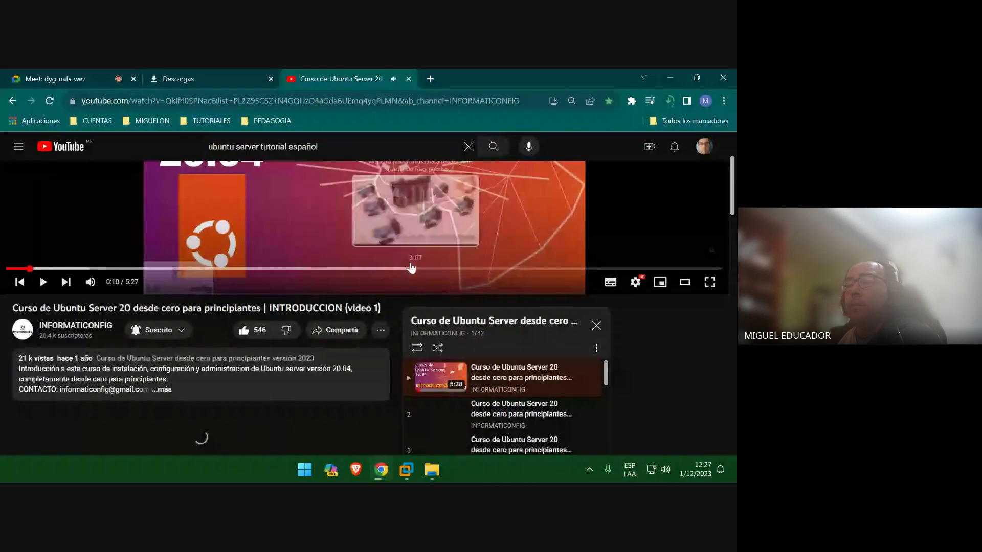
scroll(393, 281, up, 2)
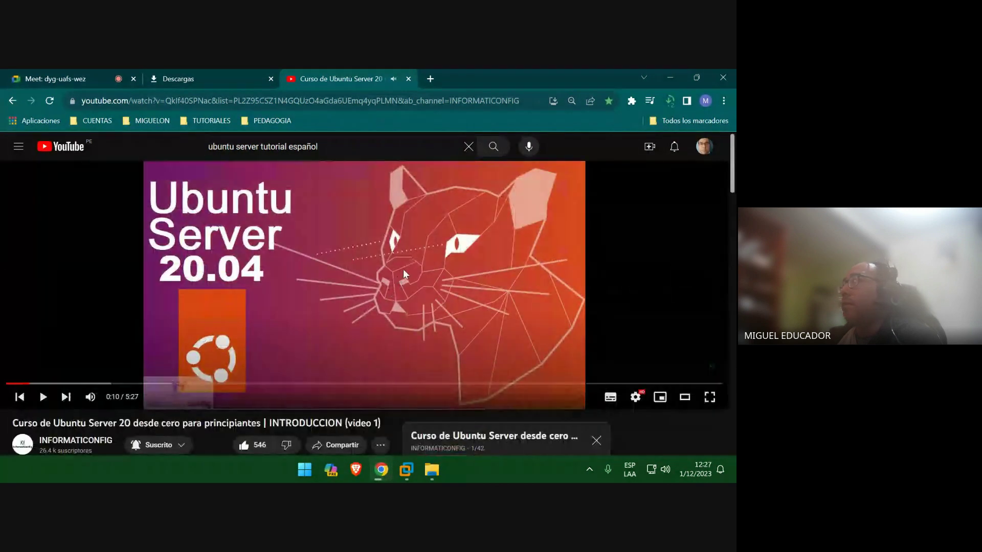
click(608, 102)
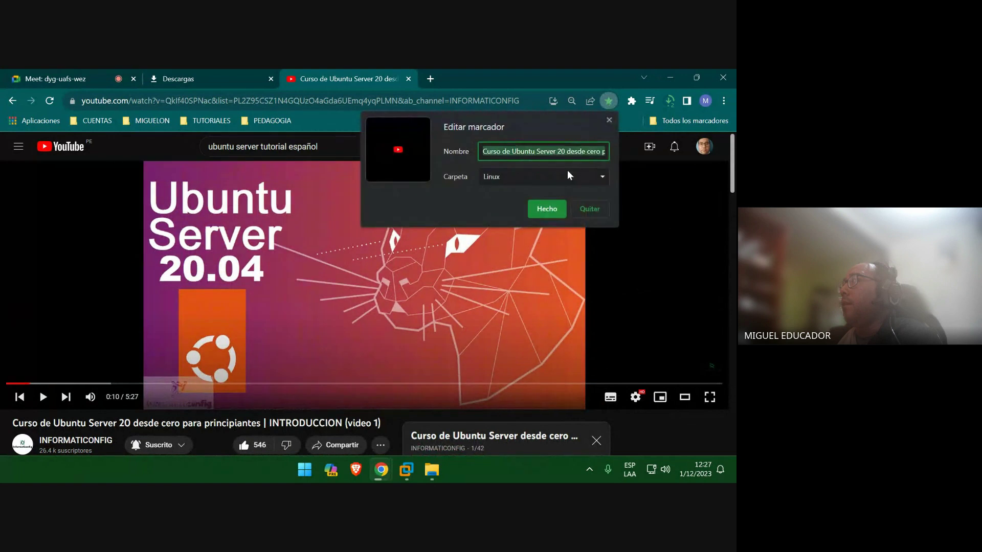
click(545, 207)
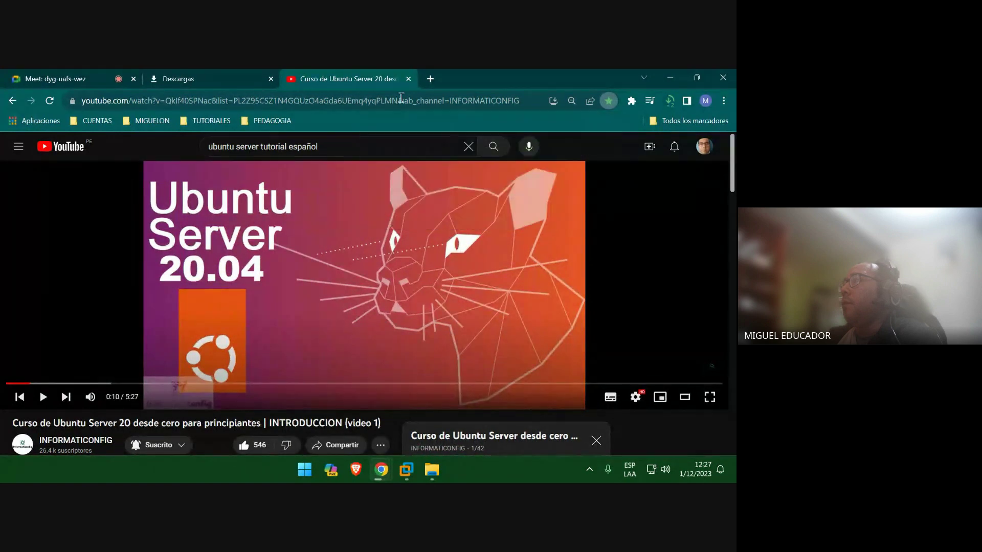
- Copy the full web address of the Ubuntu Server course video
click(395, 103)
right_click(394, 104)
click(431, 178)
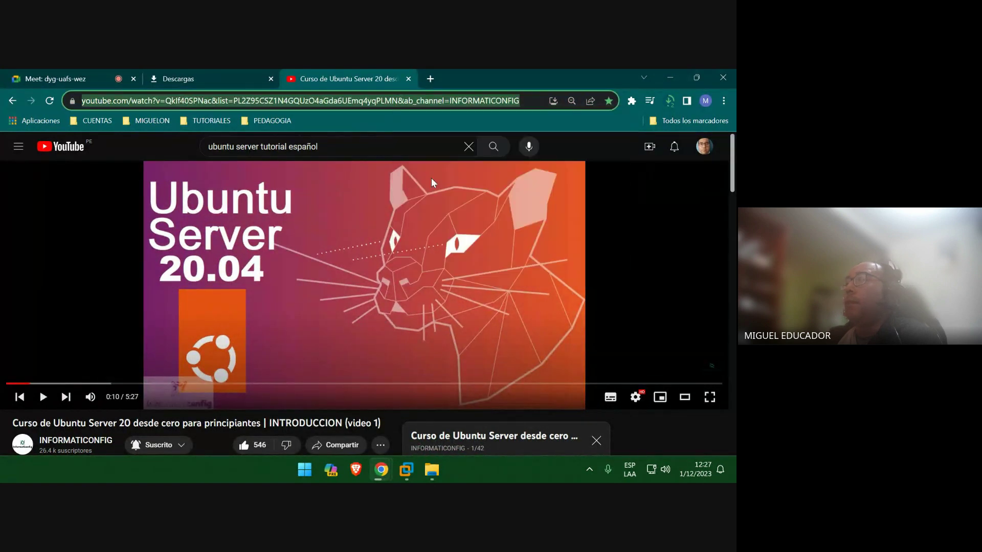
- Open web.whatsapp.com in a new browser tab, view the archived chats and return to the main chat list
click(431, 79)
text(web.whatsapp.com)
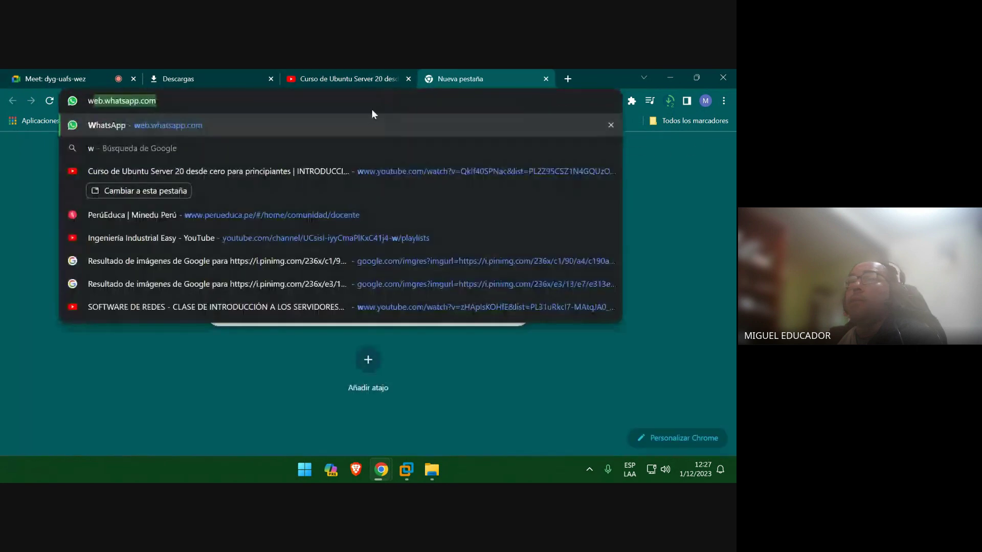
click(355, 126)
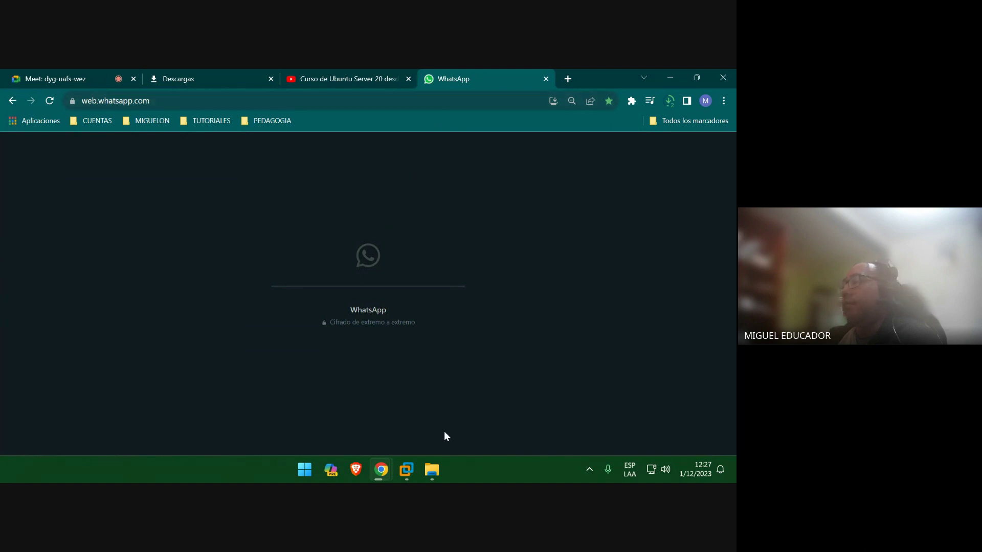
click(438, 473)
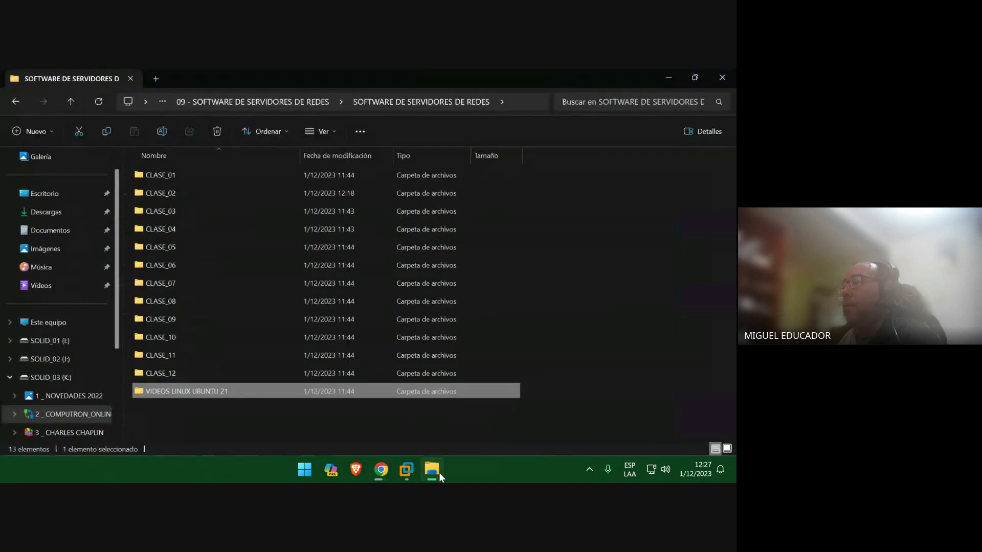
click(439, 472)
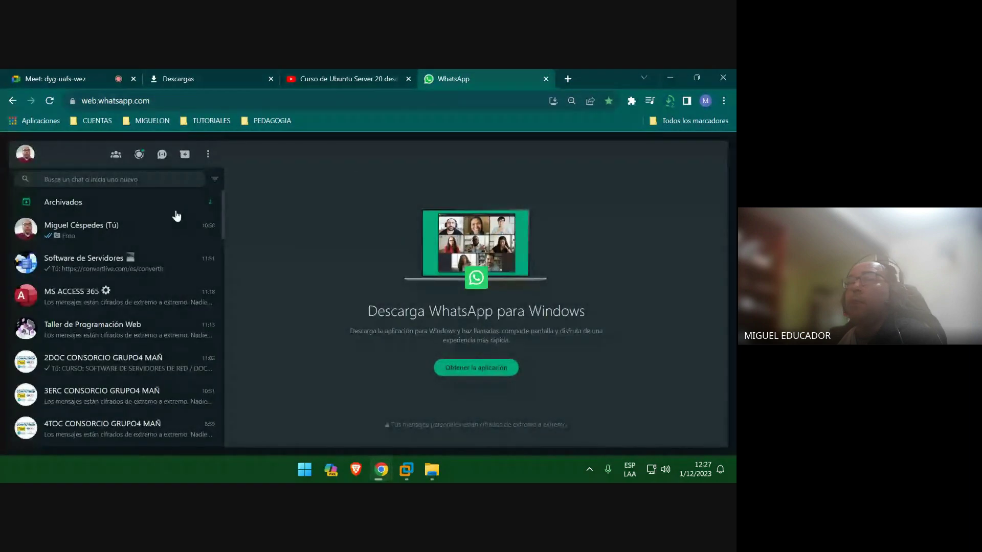
click(174, 202)
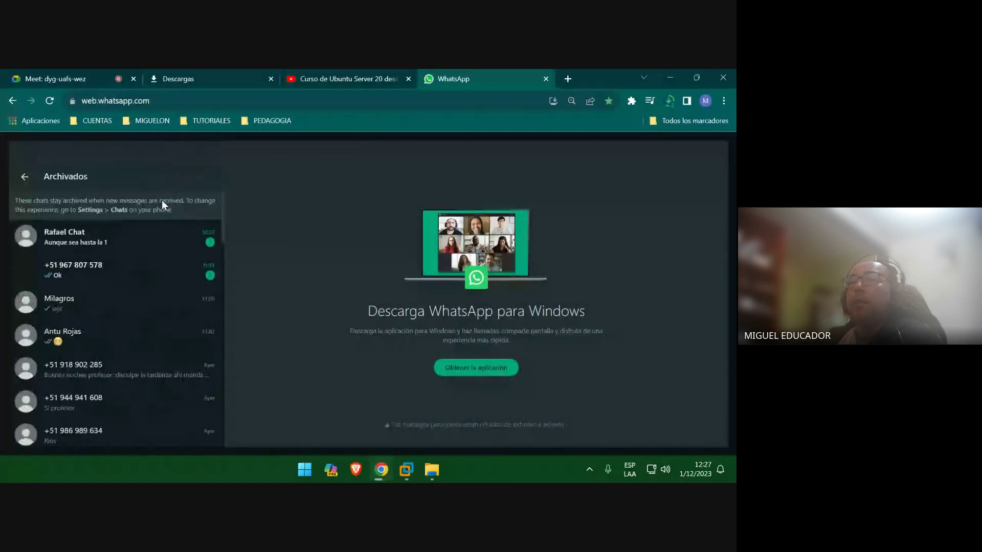
click(24, 179)
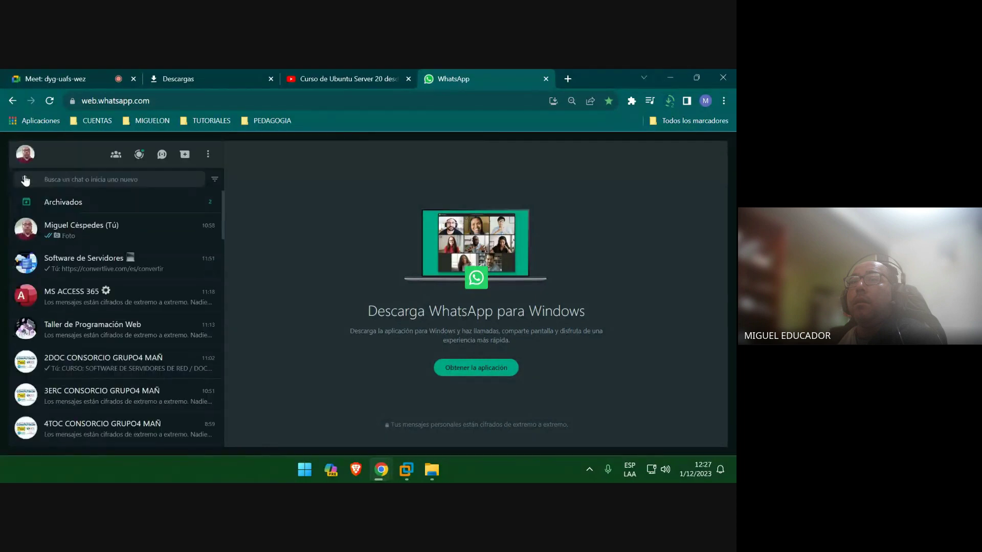
- Send the copied course link to the group chat "Software de Servidores" and close WhatsApp Web
click(141, 271)
right_click(368, 432)
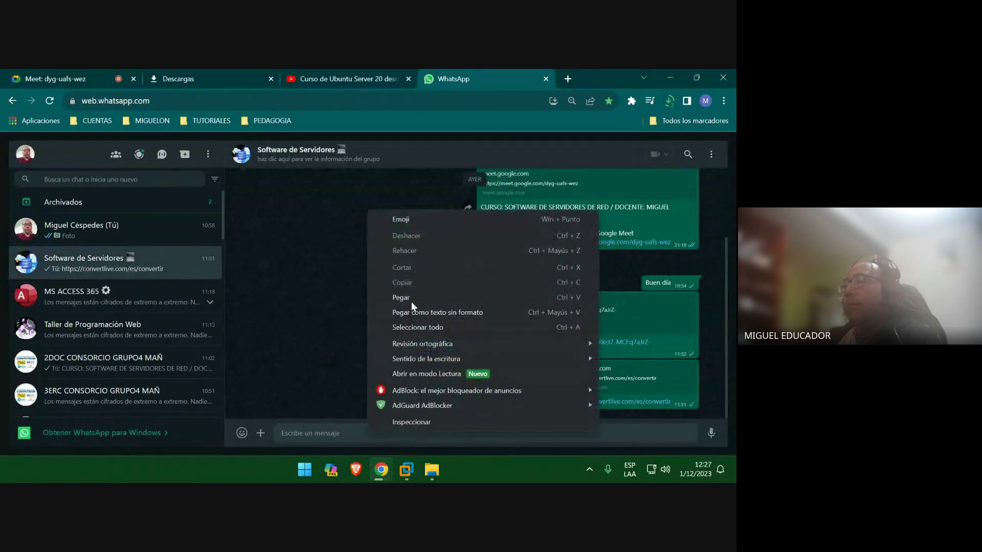
click(411, 297)
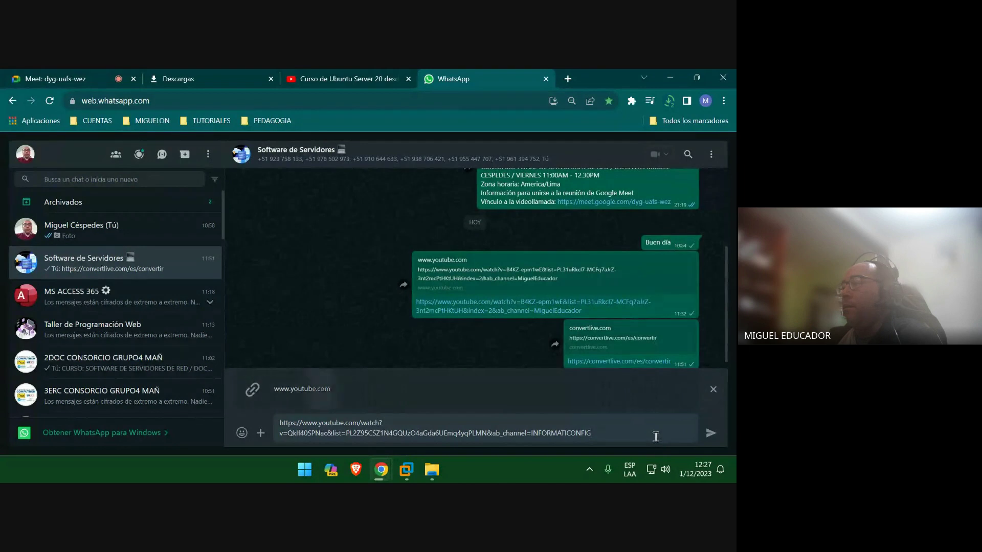
click(711, 434)
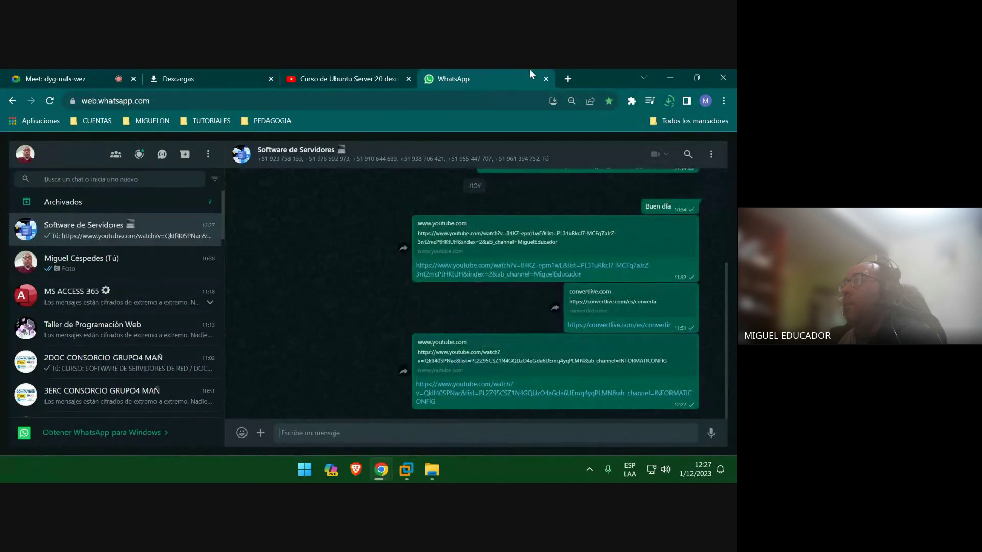
click(547, 79)
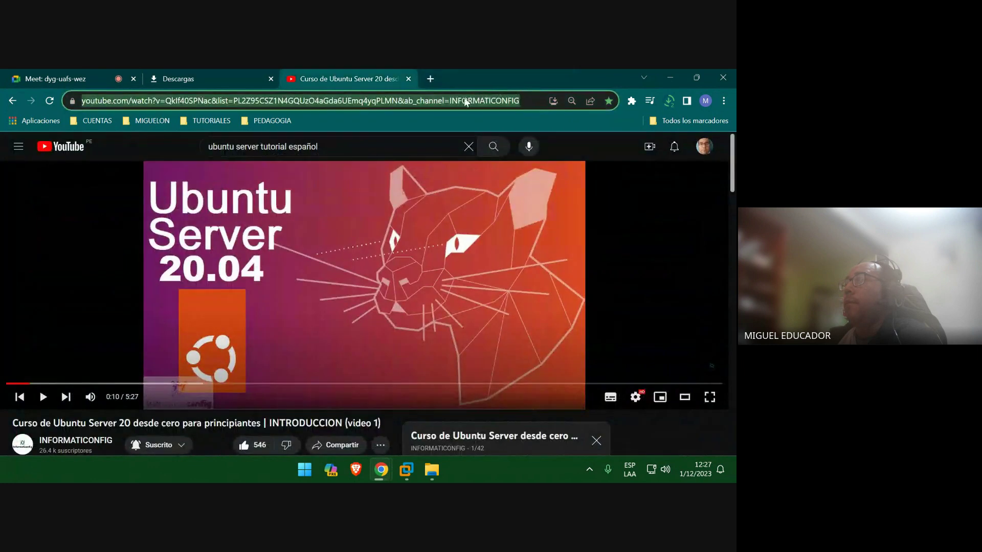
- Copy the YouTube course video's web address again and launch 4K Video Downloader
right_click(465, 101)
click(431, 173)
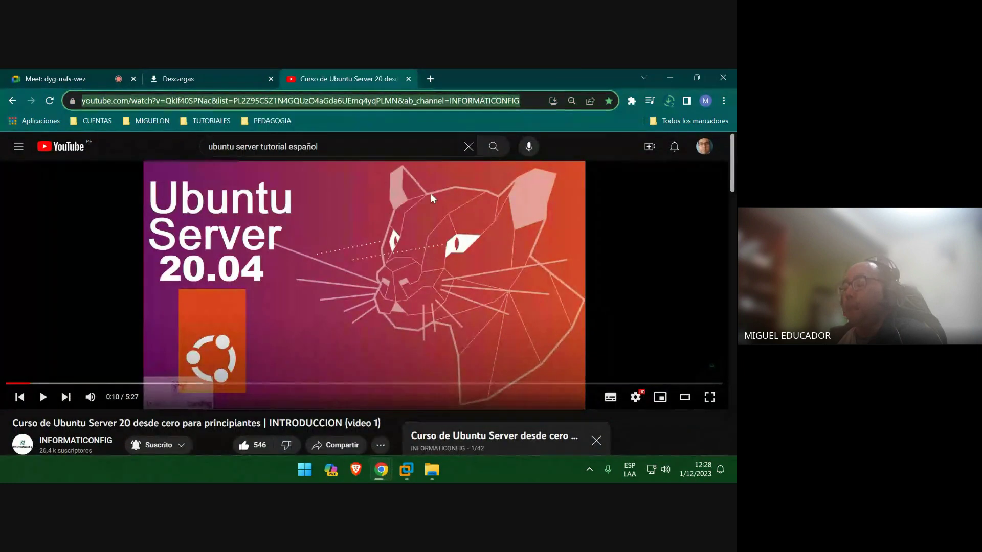
key(super)
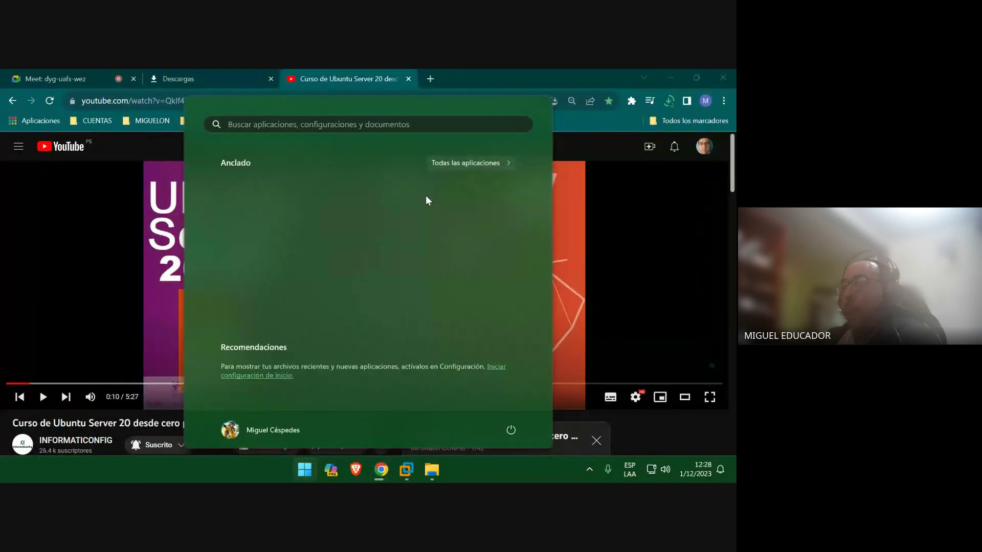
key(super)
key(super)
text(4K Video Downloader)
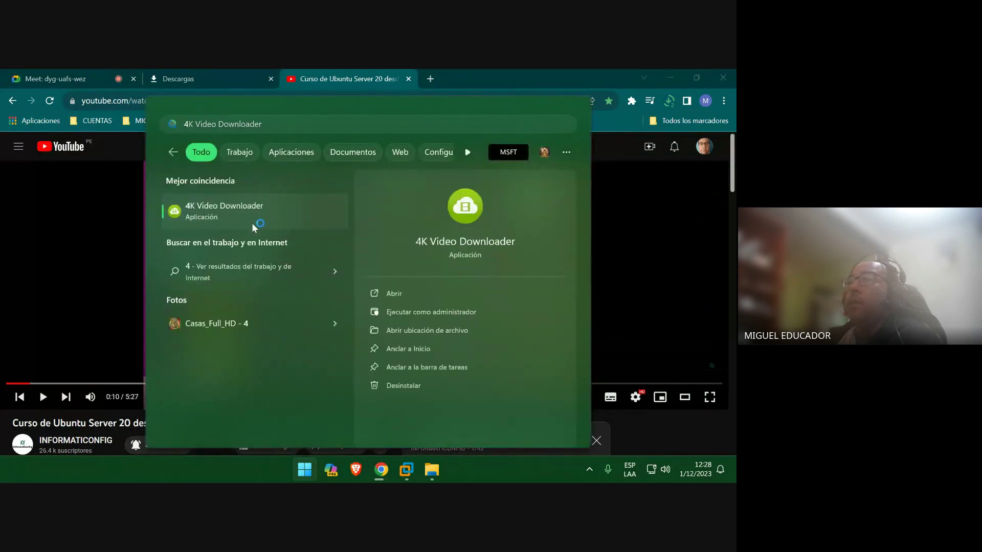
click(251, 221)
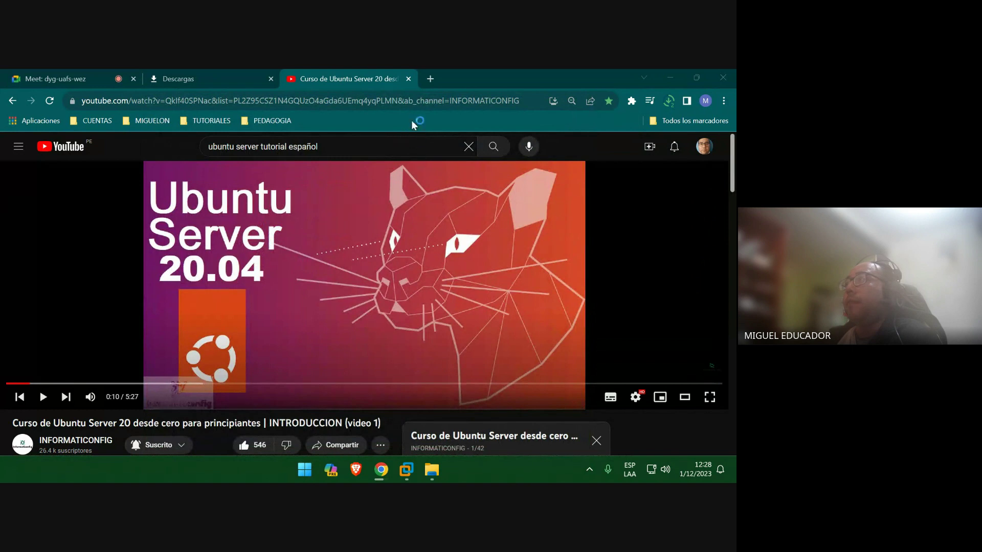
click(198, 72)
click(317, 72)
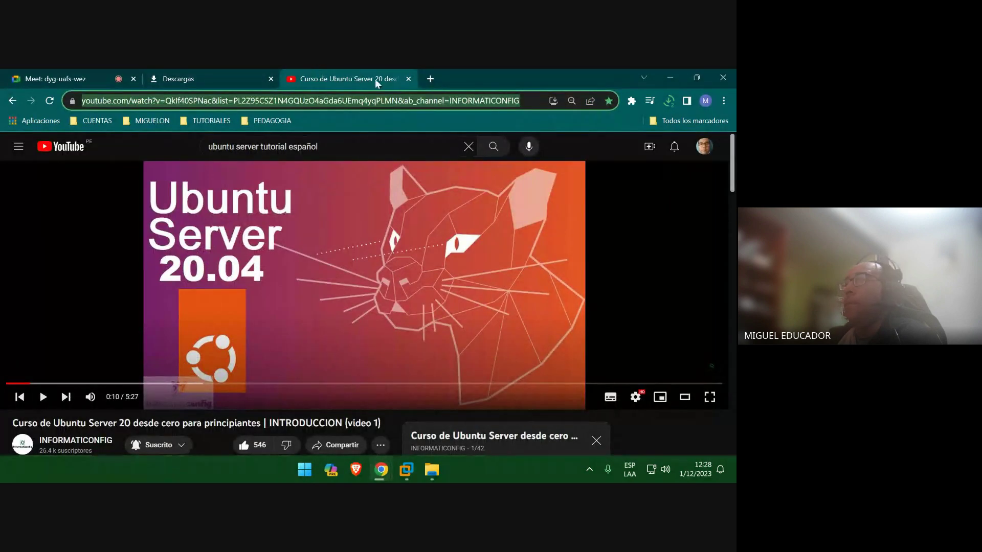
- Minimize Chrome and shut down the Ubuntu 64-bit virtual machine from its own desktop in VMware Workstation
click(669, 78)
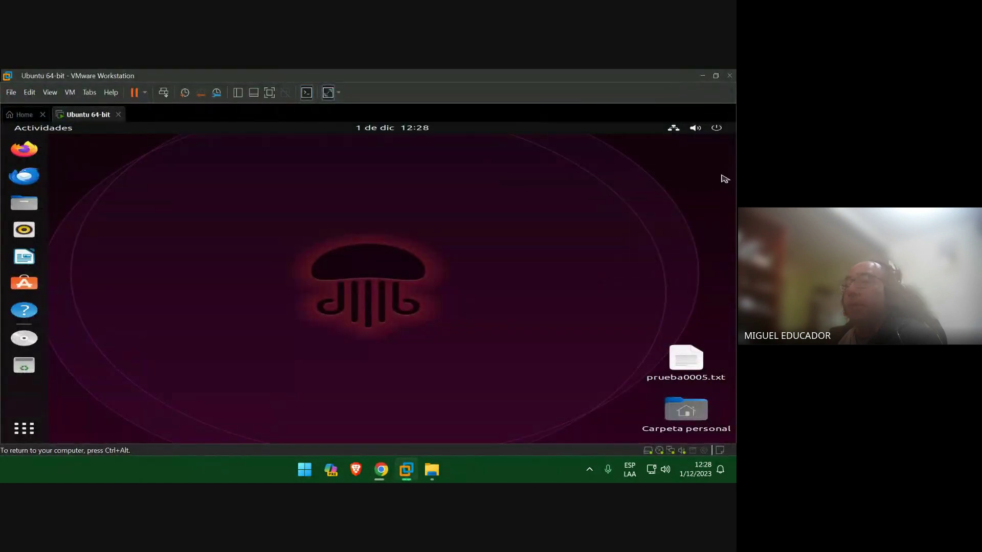
click(718, 128)
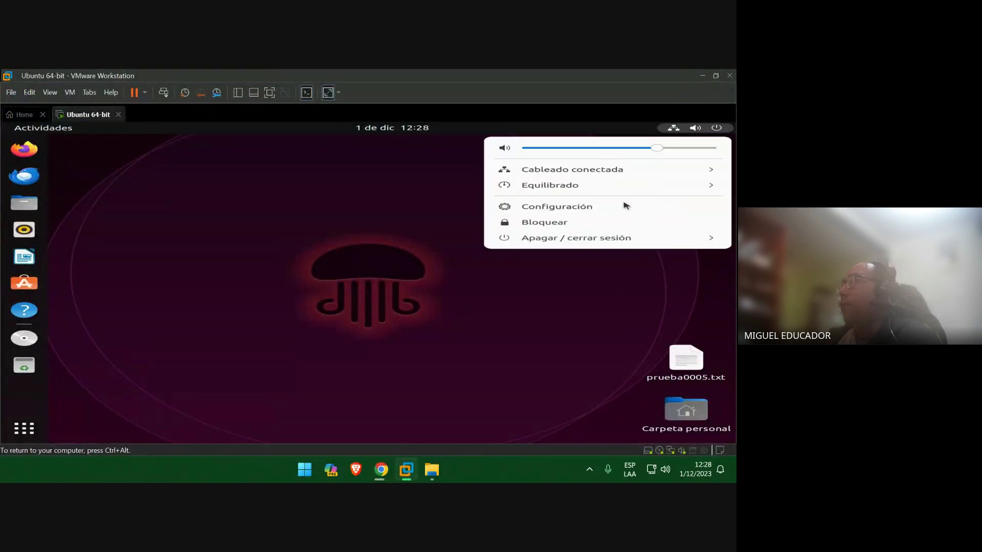
click(577, 239)
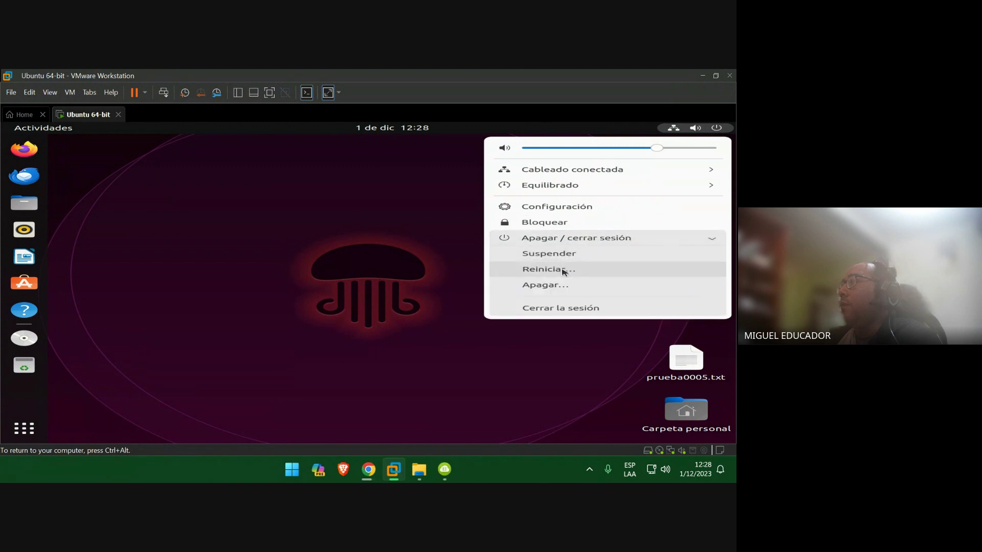
click(561, 286)
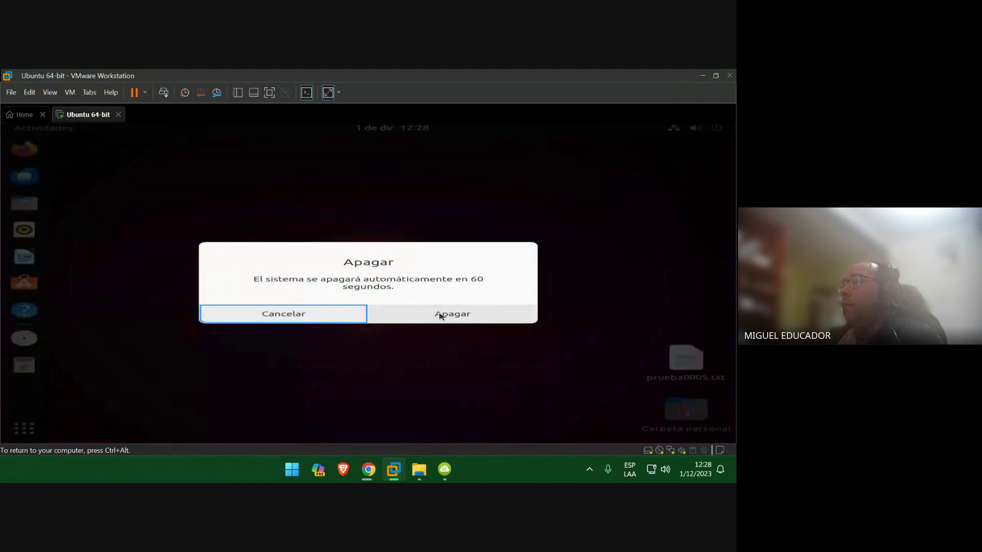
click(439, 316)
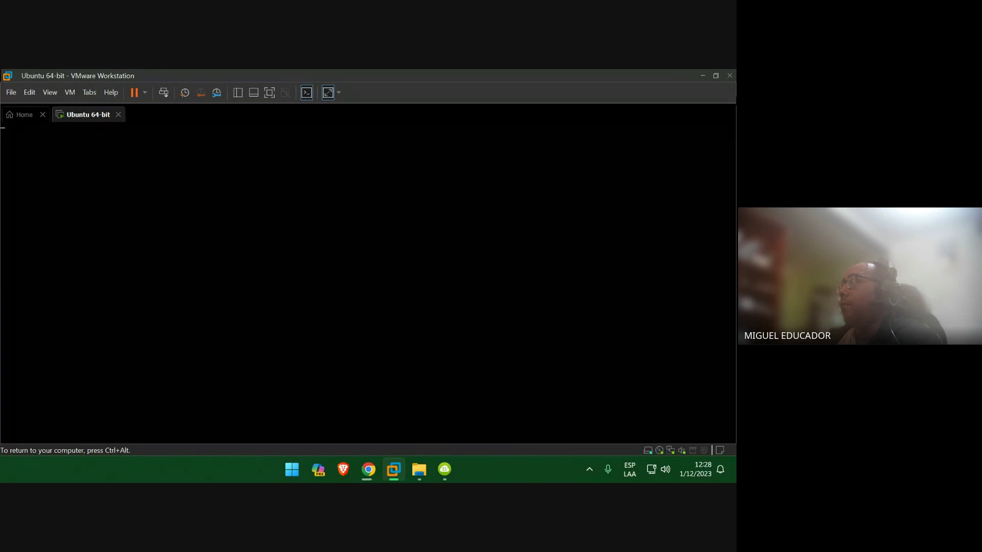
- Switch to 4K Video Downloader, paste the copied link and choose to download the whole playlist
key(ctrl+alt)
click(704, 76)
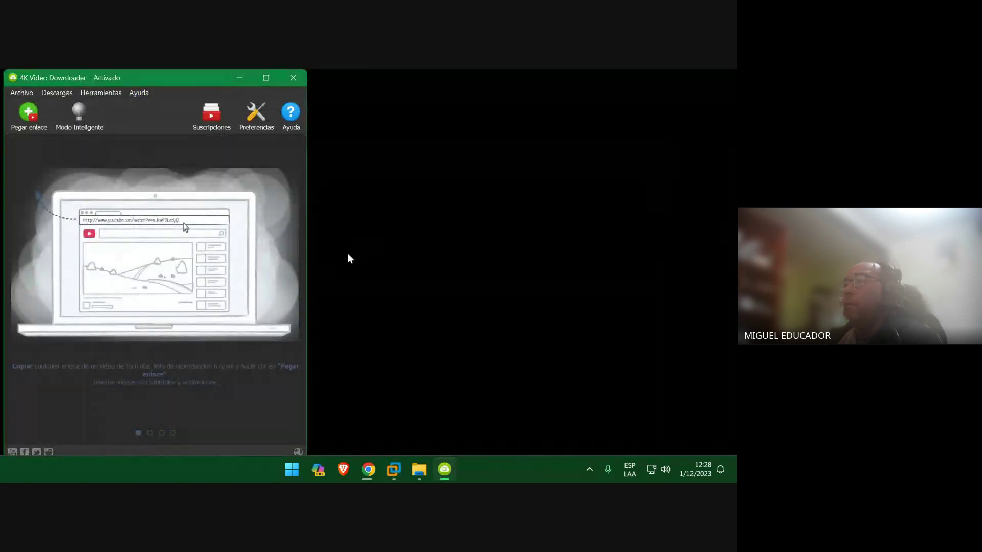
click(46, 113)
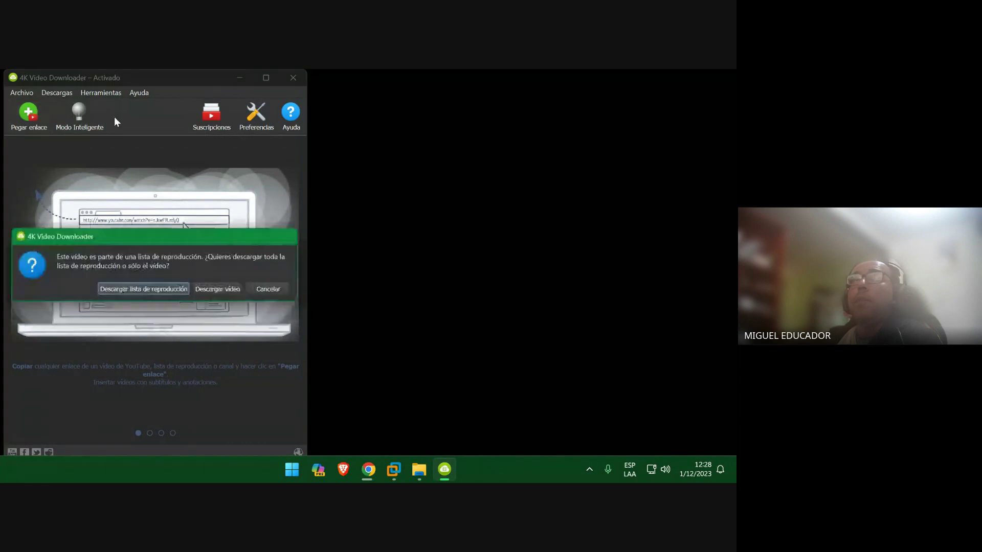
click(170, 288)
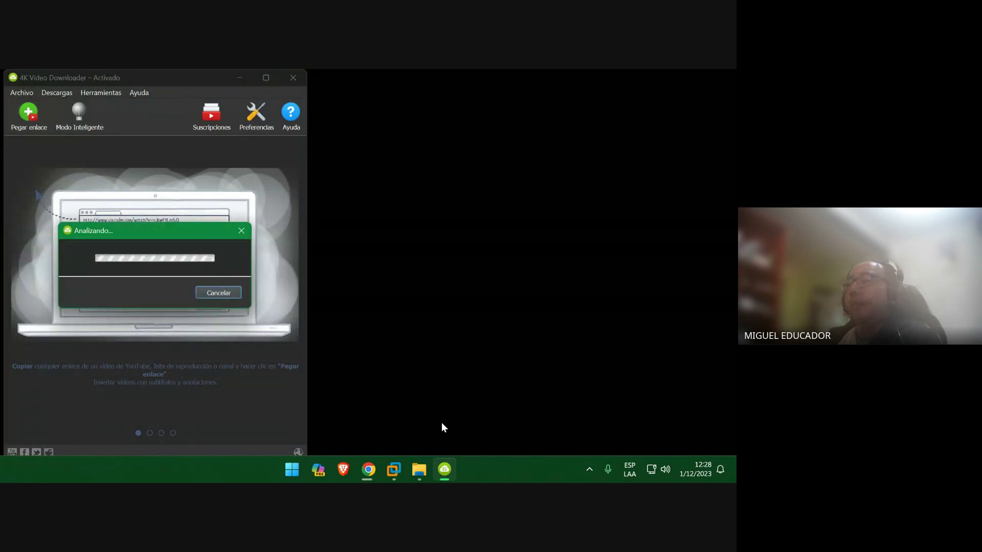
- Restore YouTube's default player view and close its tab in Chrome, and check the playlist analysis in 4K Video Downloader
click(356, 444)
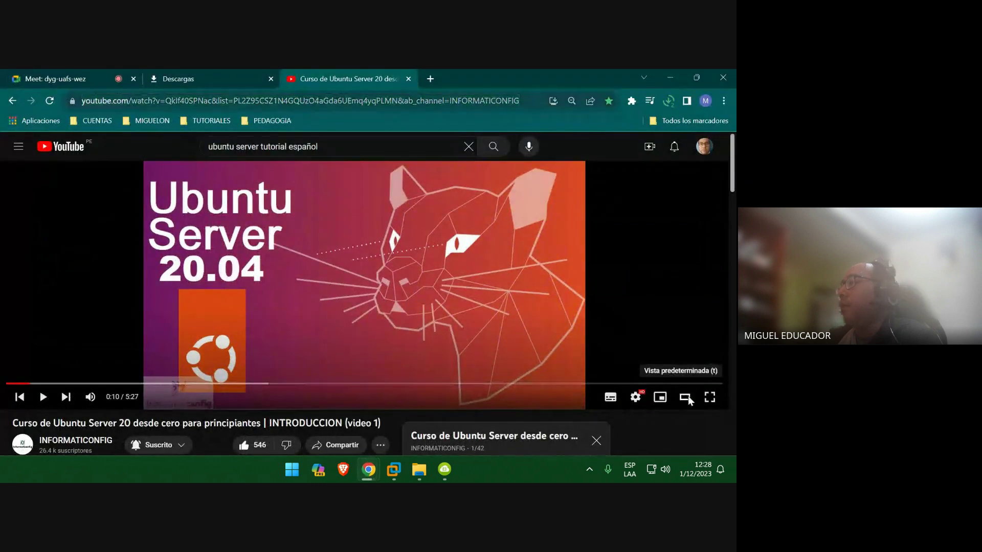
click(686, 396)
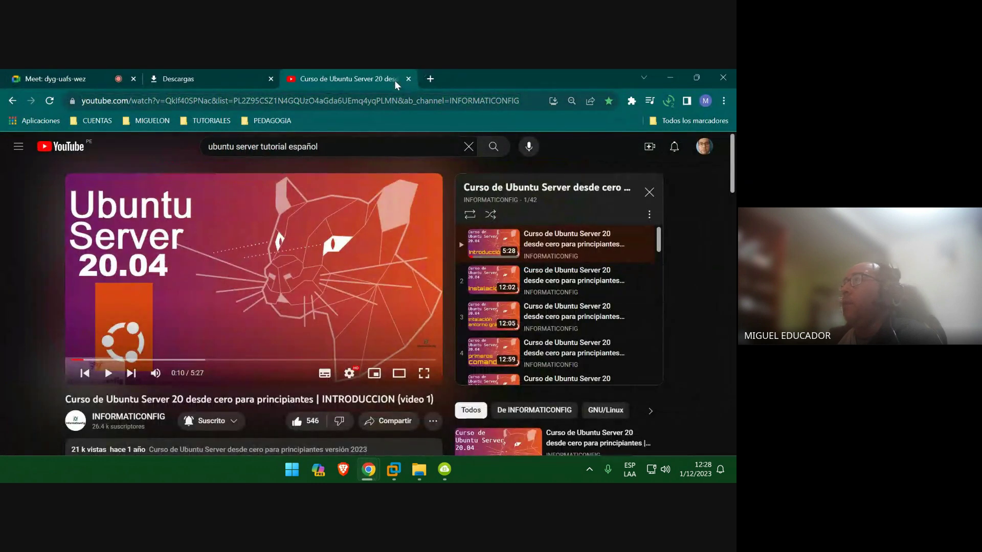
click(408, 79)
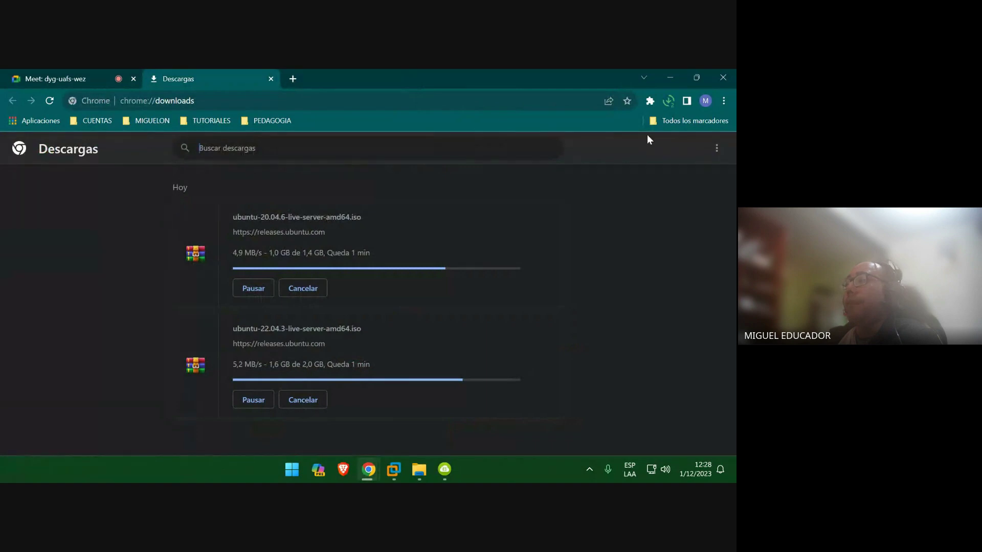
click(445, 469)
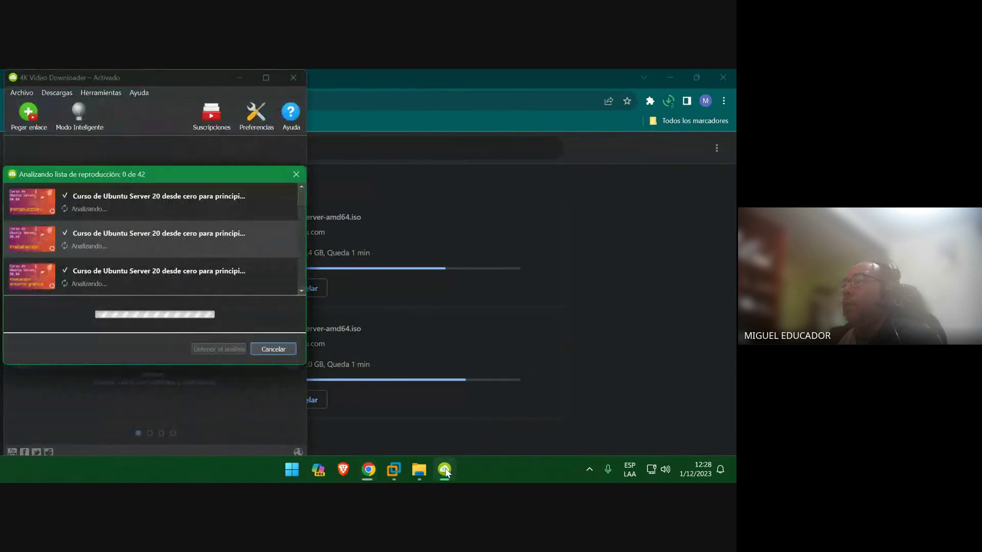
click(471, 72)
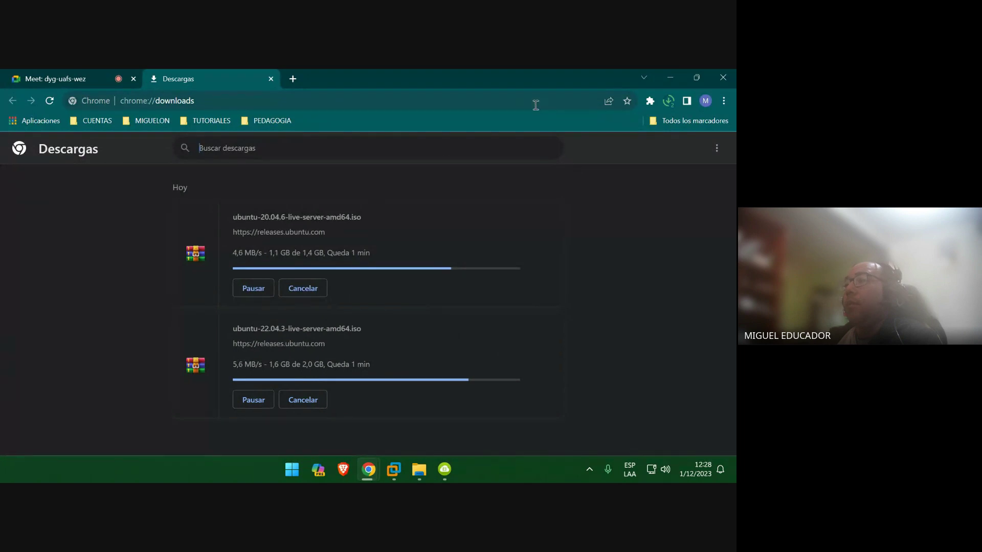
- Switch to File Explorer and open the MATERIAL DIDÁCTICO folder inside 09 - SOFTWARE DE SERVIDORES DE REDES
mouse_move(415, 475)
click(413, 416)
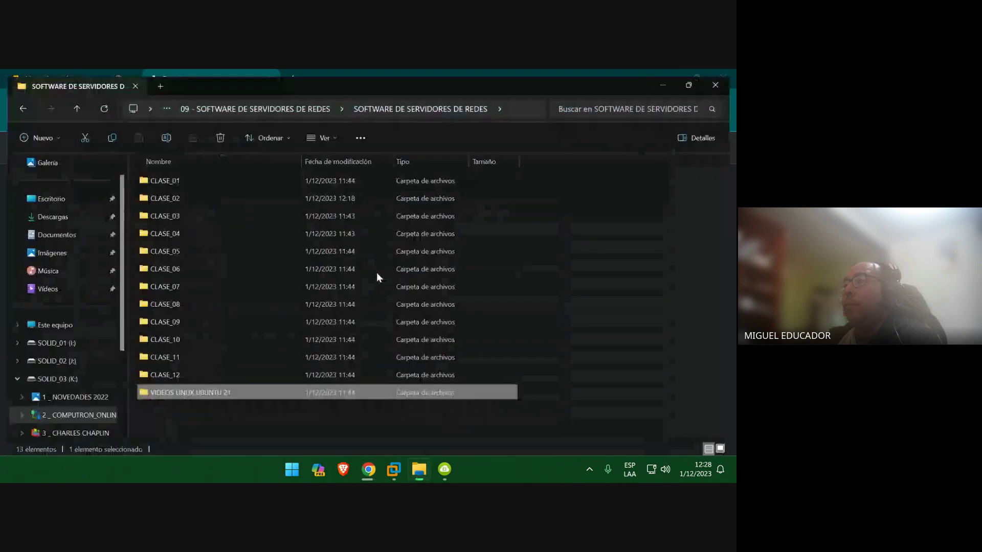
click(298, 101)
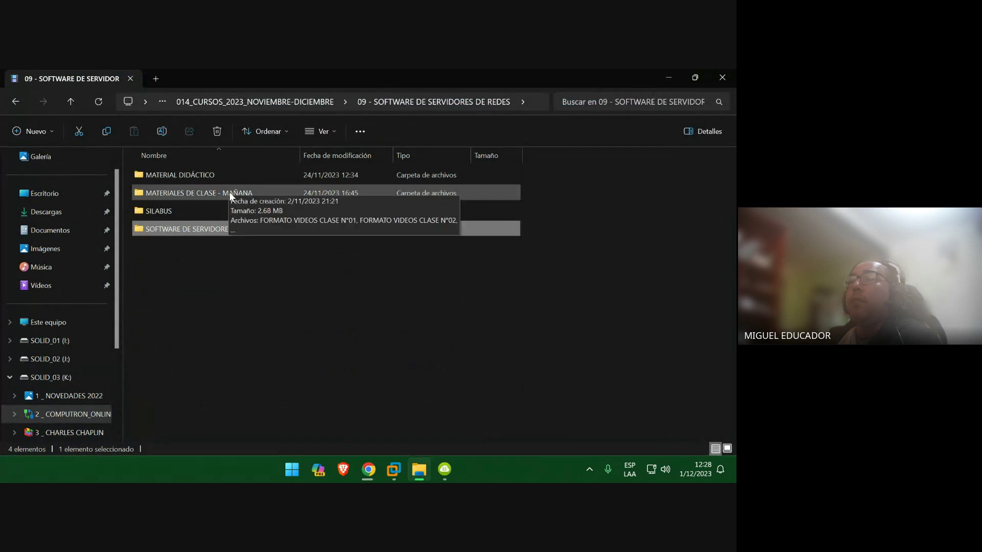
double_click(223, 175)
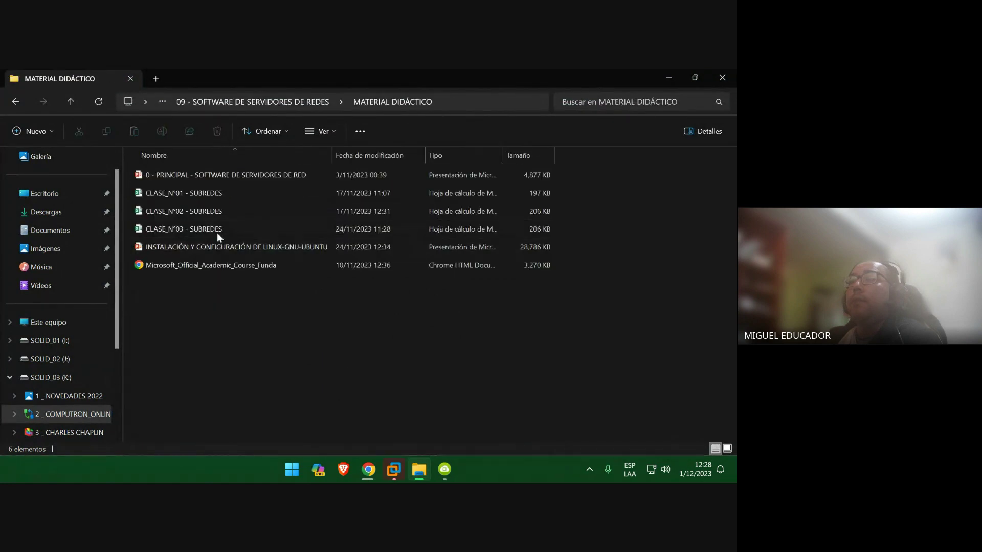
- Create a new folder named CLASE_N°04 in MATERIAL DIDÁCTICO
right_click(211, 302)
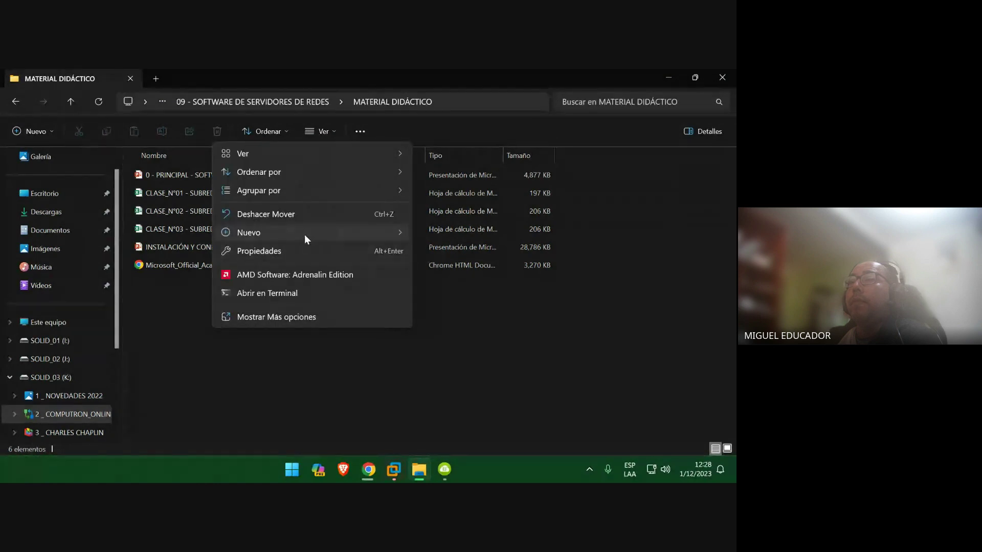
mouse_move(304, 235)
click(432, 234)
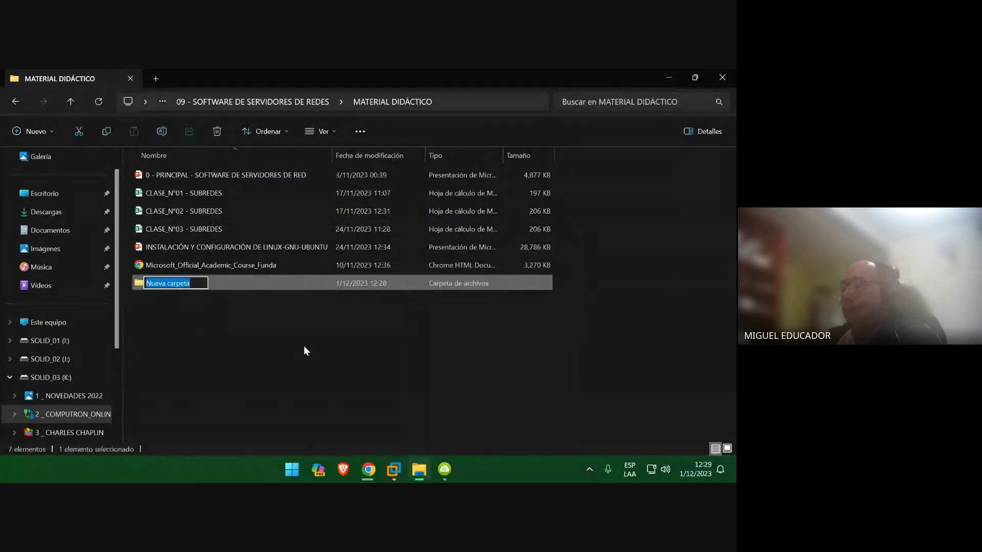
text(CLASE_)
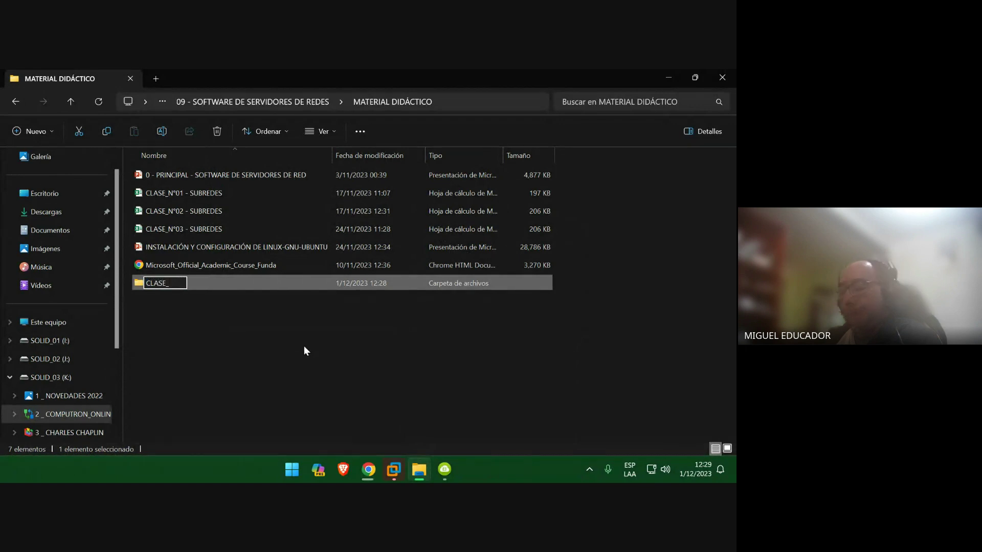
text(N°04)
key(Return)
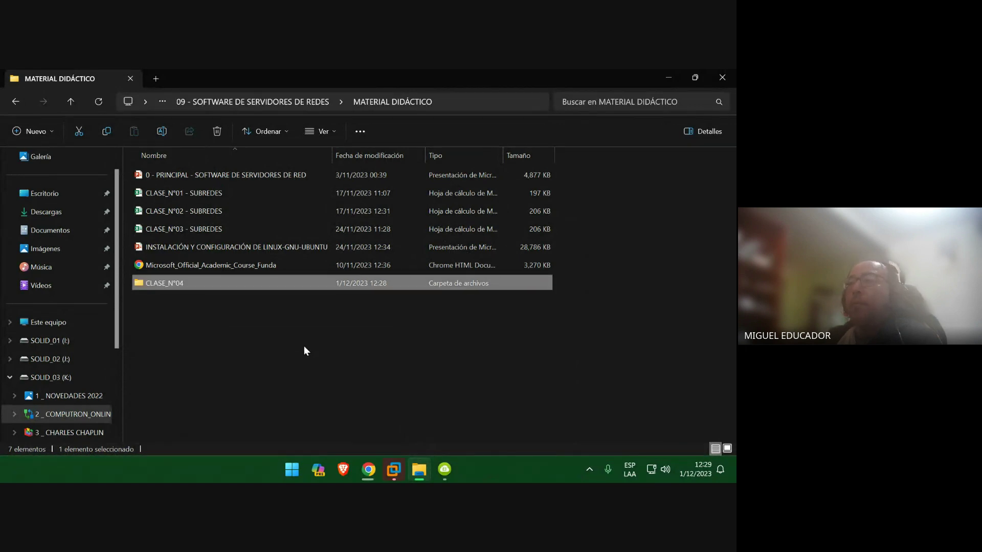
- Create two more folders named CLASE_N°05 and CLASE_N°06 in MATERIAL DIDÁCTICO
key(ctrl+shift+n)
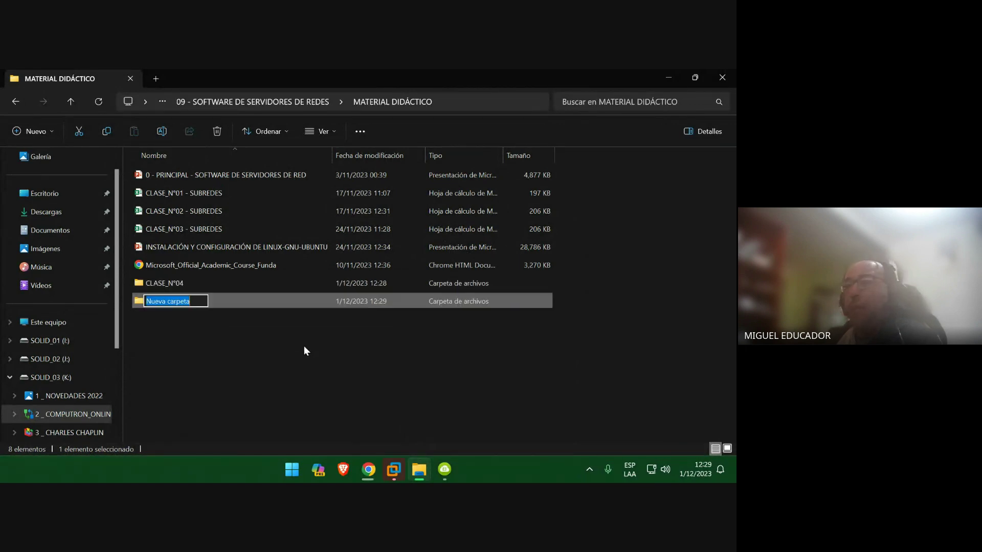
text(CLASE_)
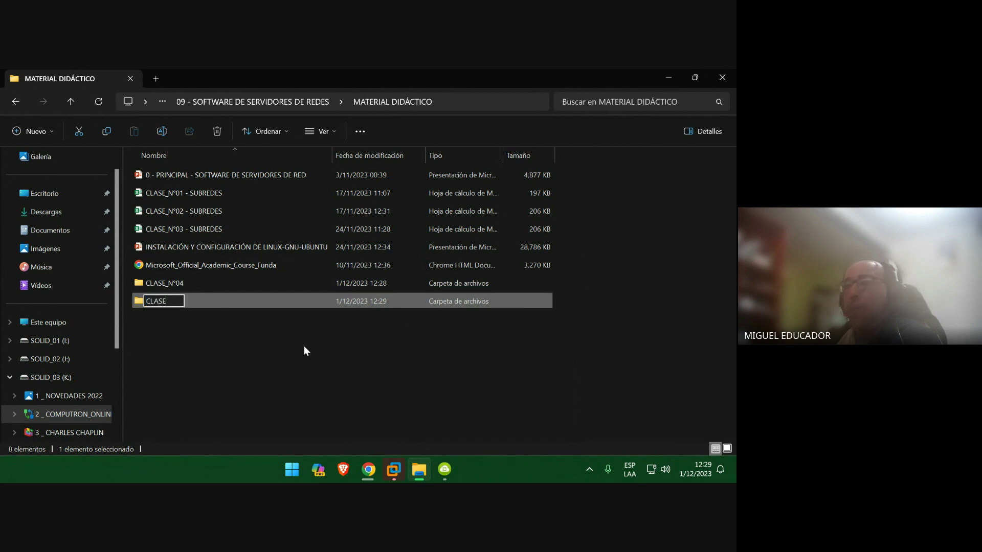
text(N°05)
key(Return)
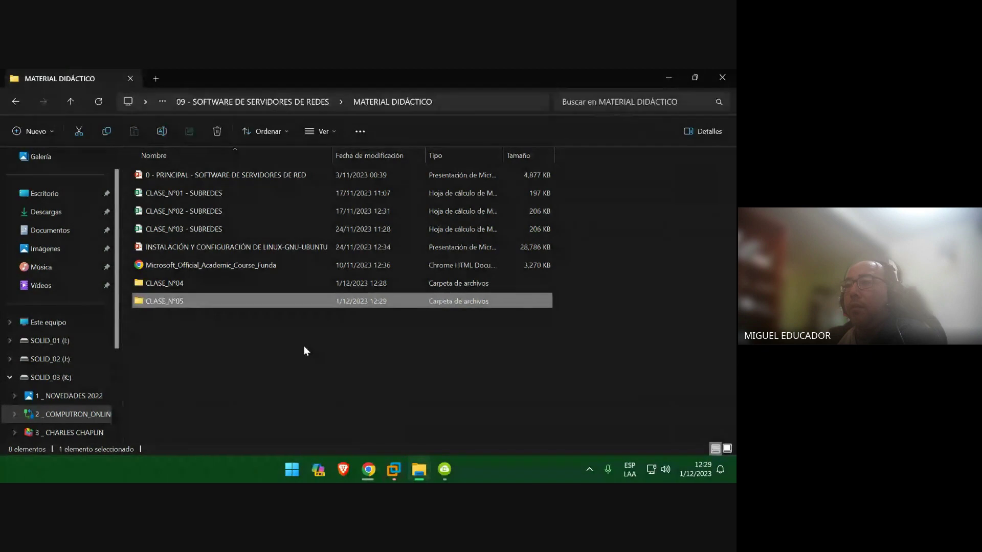
key(ctrl+shift+n)
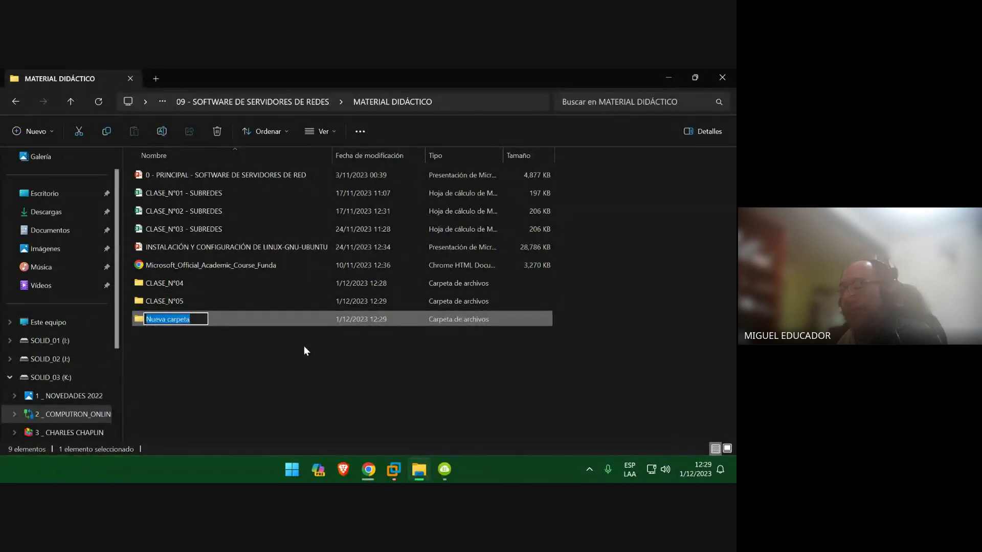
text(CLASE_)
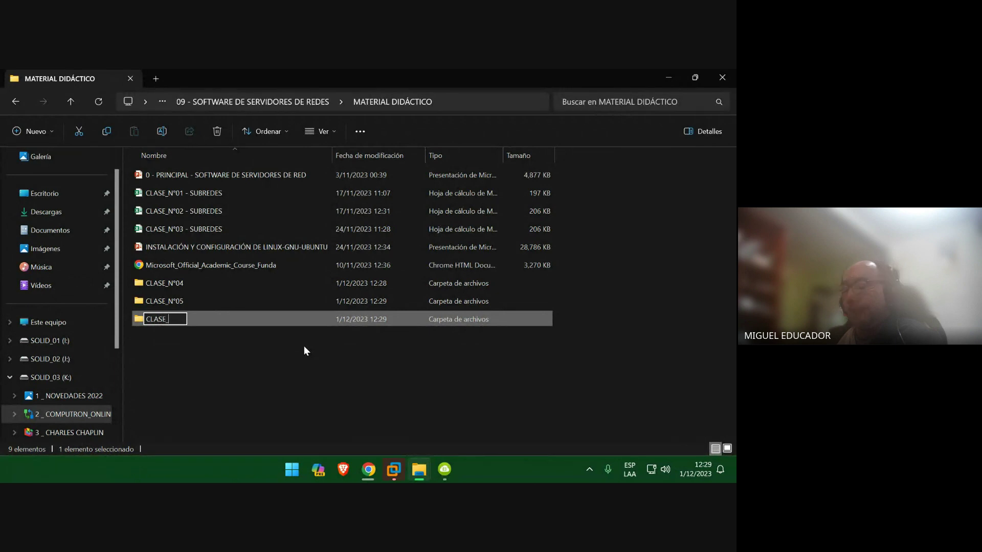
text(N°06)
key(Return)
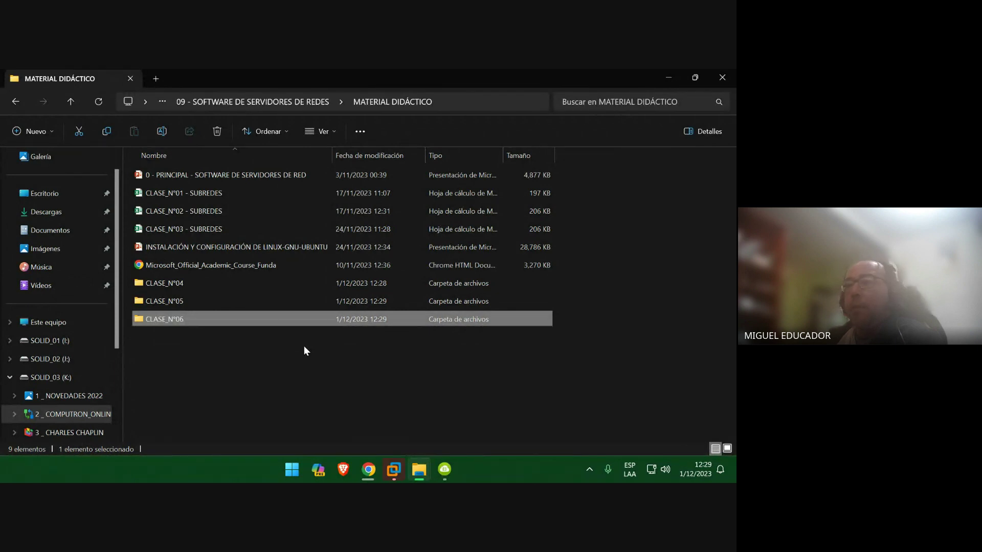
- Copy the documents Video_02 - Introducción a Linux and Video_03 - Comandos Básicos de Linux from SOFTWARE DE SERVIDORES DE REDES > CLASE_02
key(Up)
key(Up)
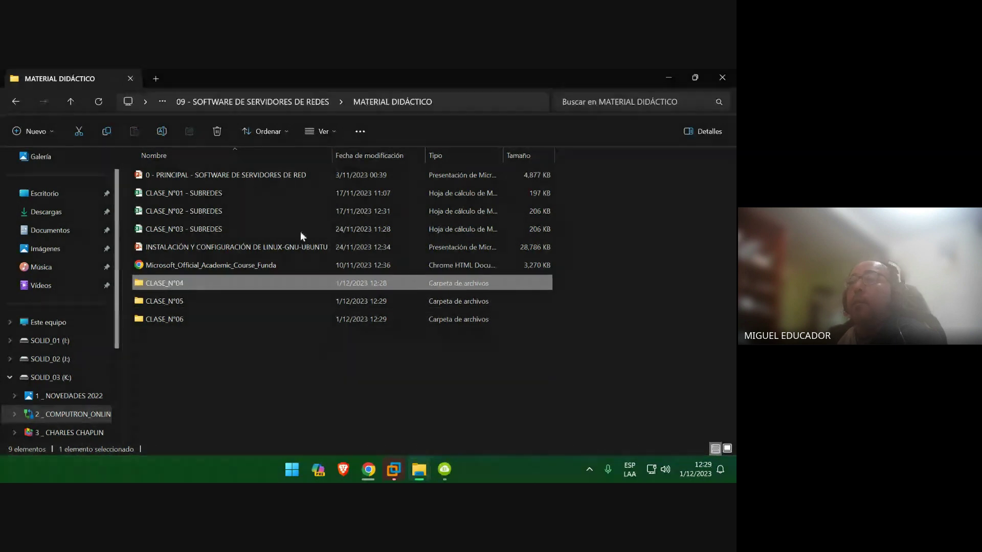
click(306, 102)
click(212, 193)
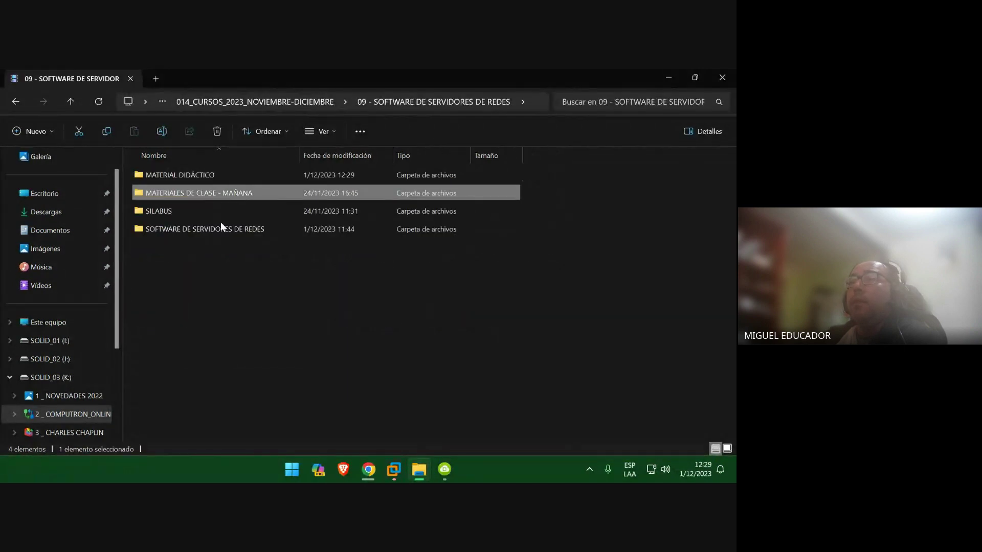
double_click(226, 231)
double_click(223, 198)
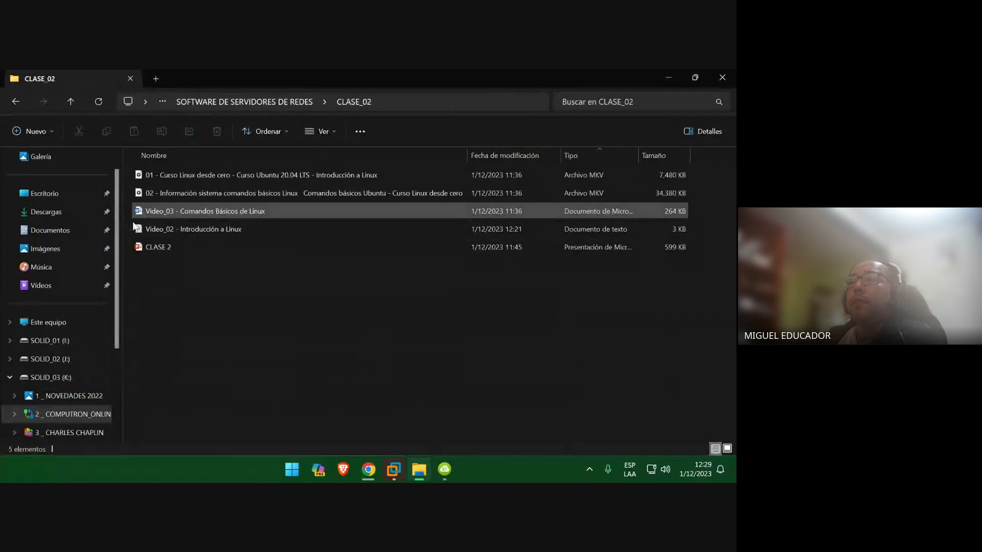
right_click(170, 229)
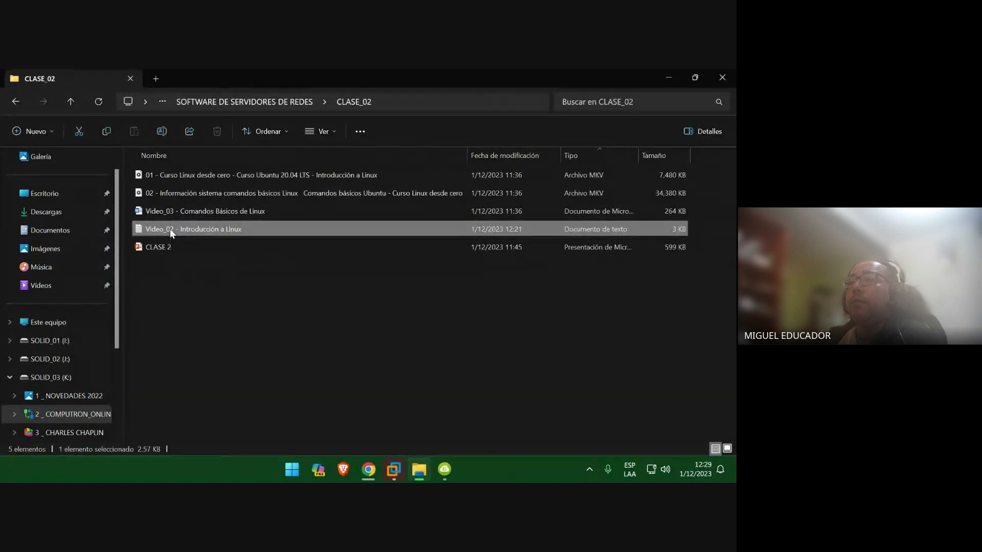
ctrl+click(134, 211)
right_click(197, 228)
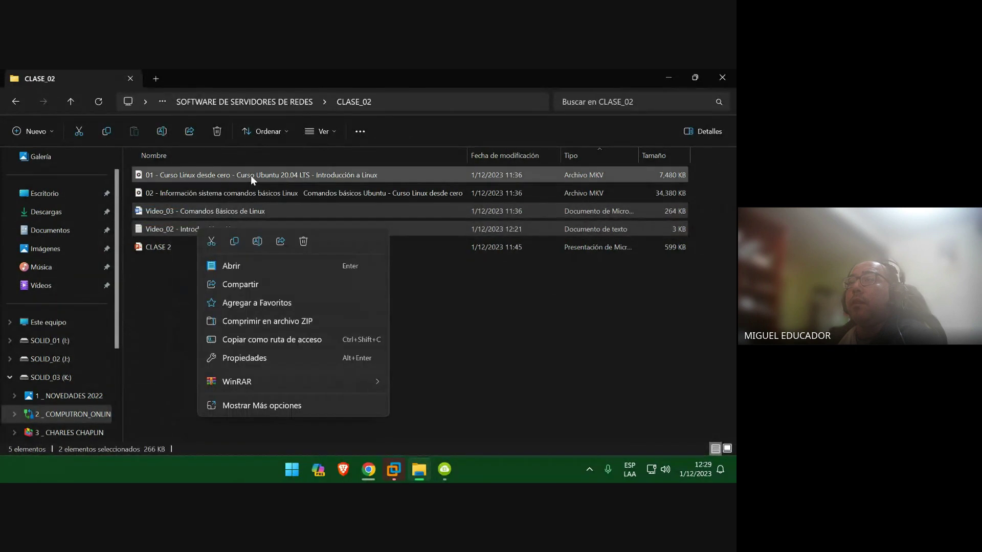
click(238, 243)
- Paste the two copied documents into the CLASE_N°04 folder of MATERIAL DIDÁCTICO
click(257, 98)
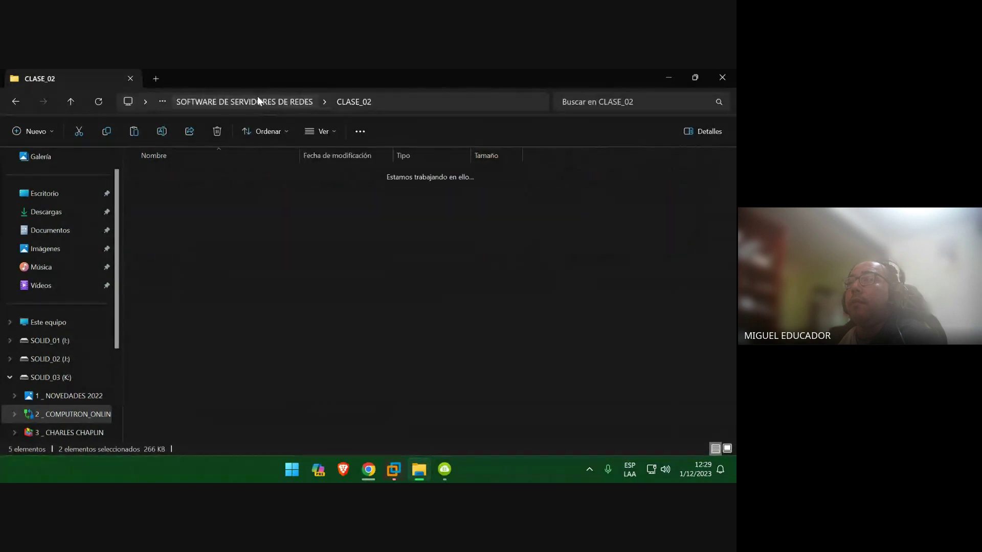
click(243, 101)
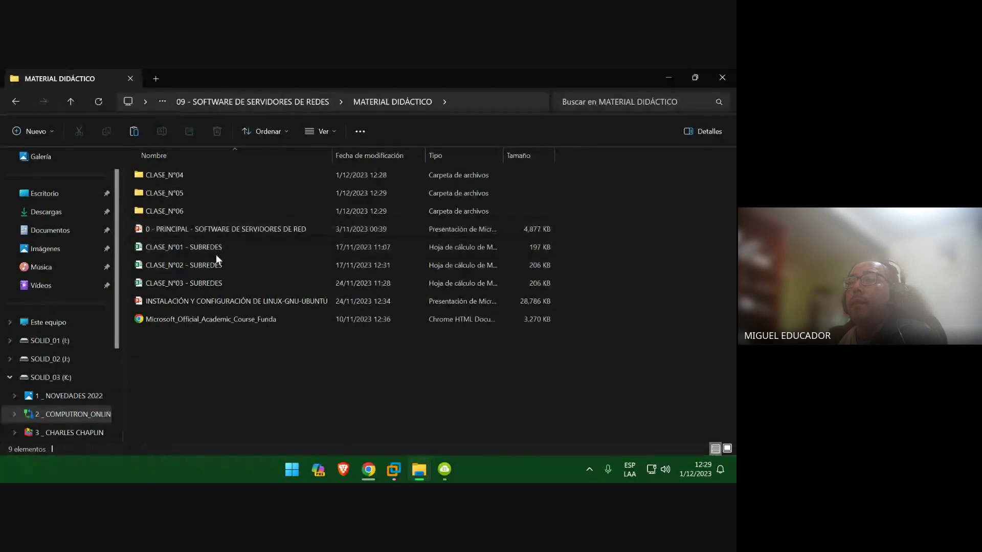
double_click(218, 178)
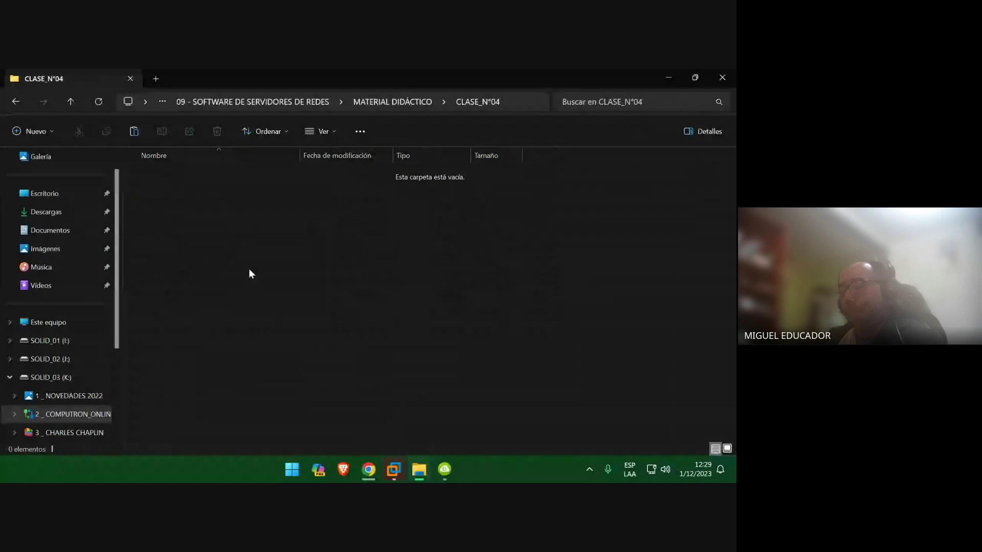
key(ctrl+v)
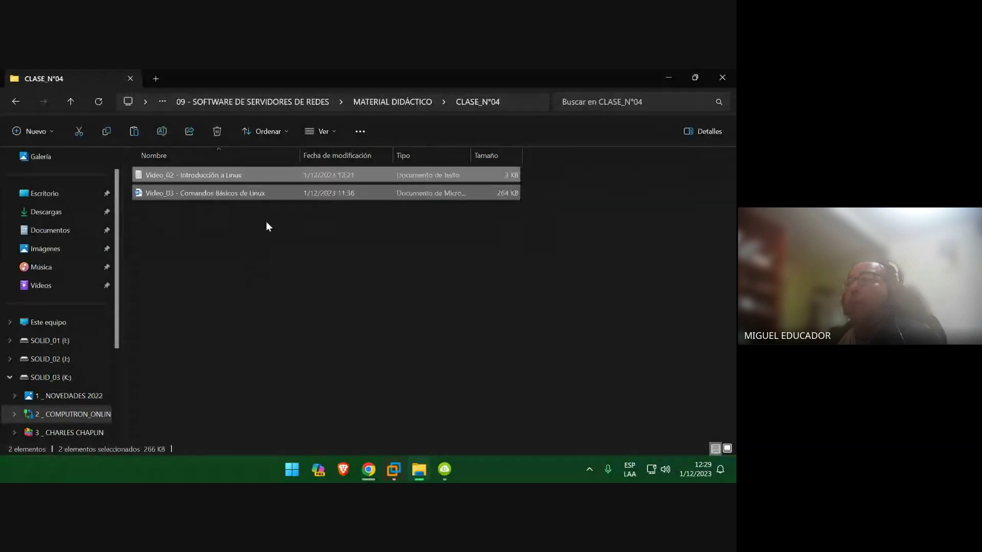
- Open the CLASE_N°05 folder in MATERIAL DIDÁCTICO and return to the downloads page in Chrome
click(373, 101)
double_click(240, 198)
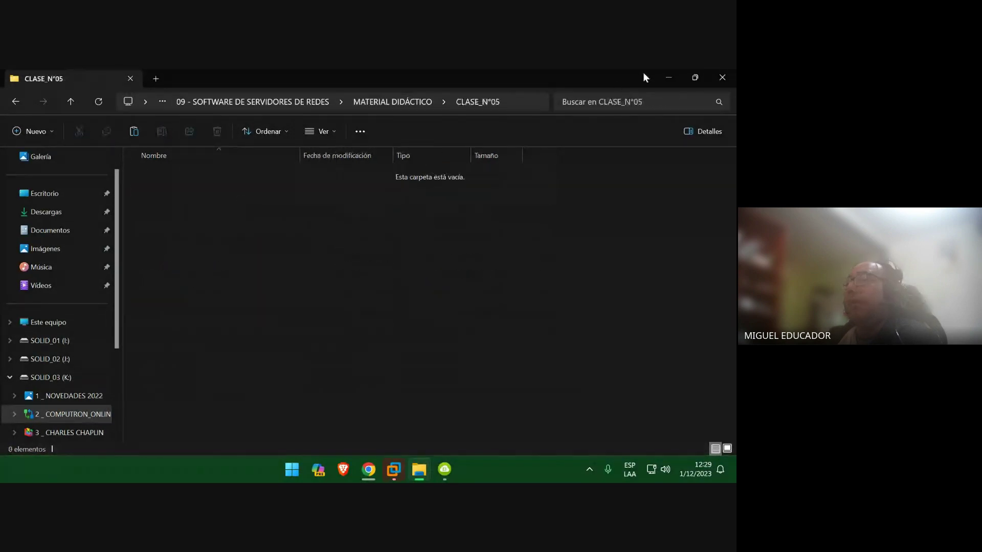
click(668, 77)
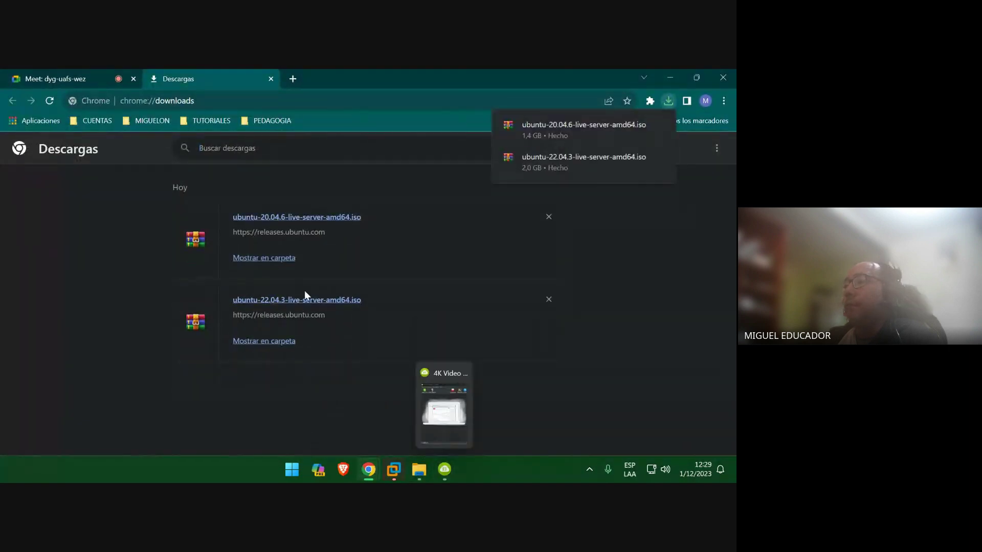
- Show the downloaded files in their folder, cut both Ubuntu live-server ISOs (20.04.6 and 22.04.3), and close the Descargas window
click(290, 260)
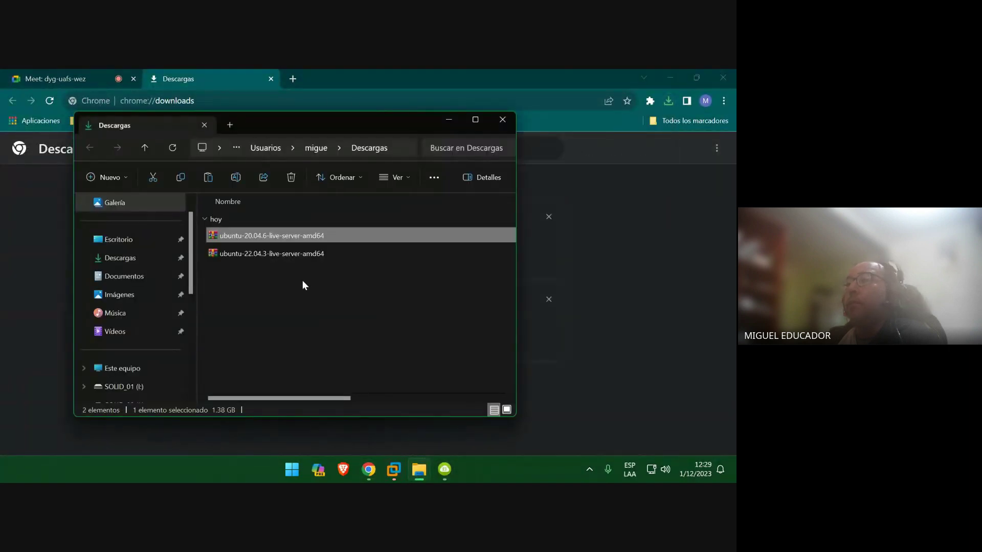
drag(354, 297, 321, 234)
right_click(367, 238)
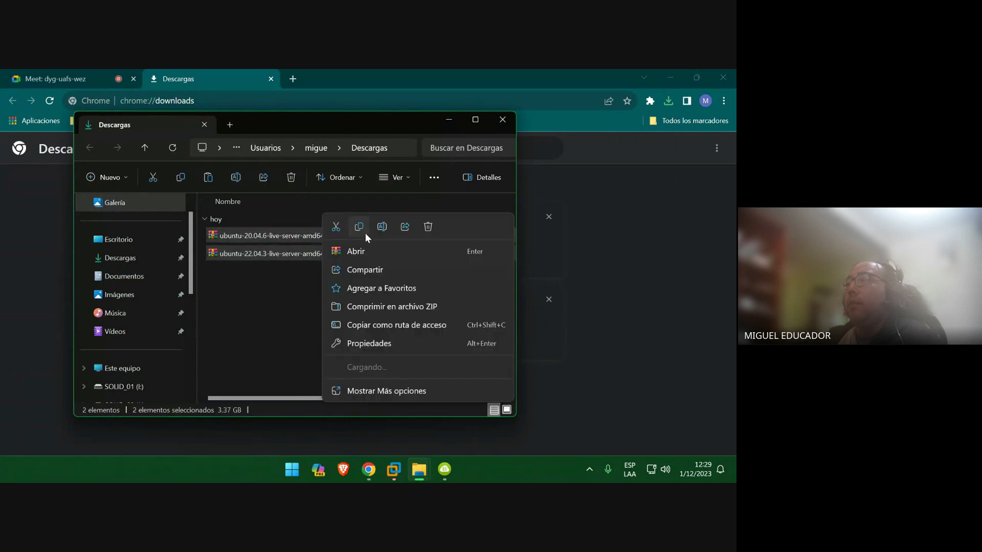
key(Escape)
click(503, 119)
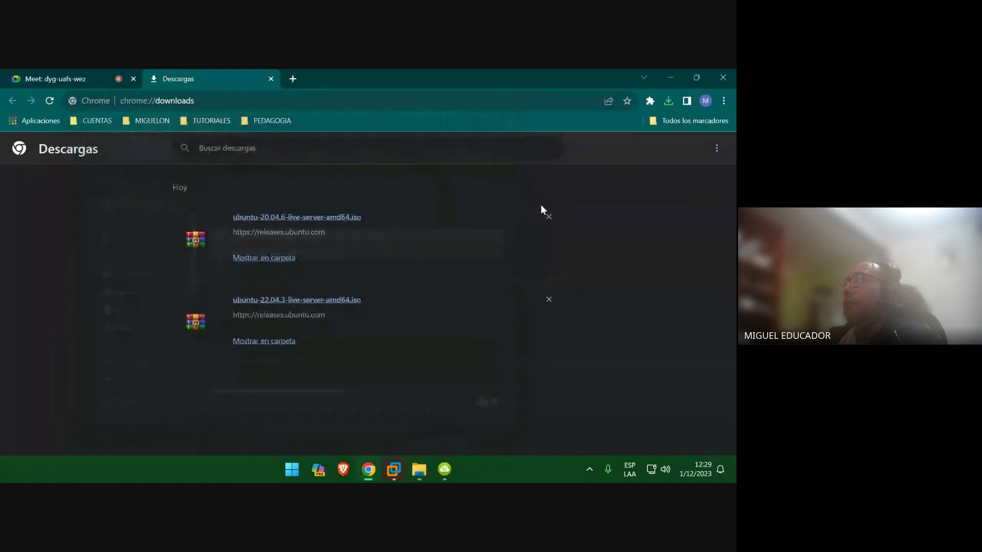
- Remove both Ubuntu ISO entries from Chrome's download list and close the downloads page
click(548, 217)
click(547, 217)
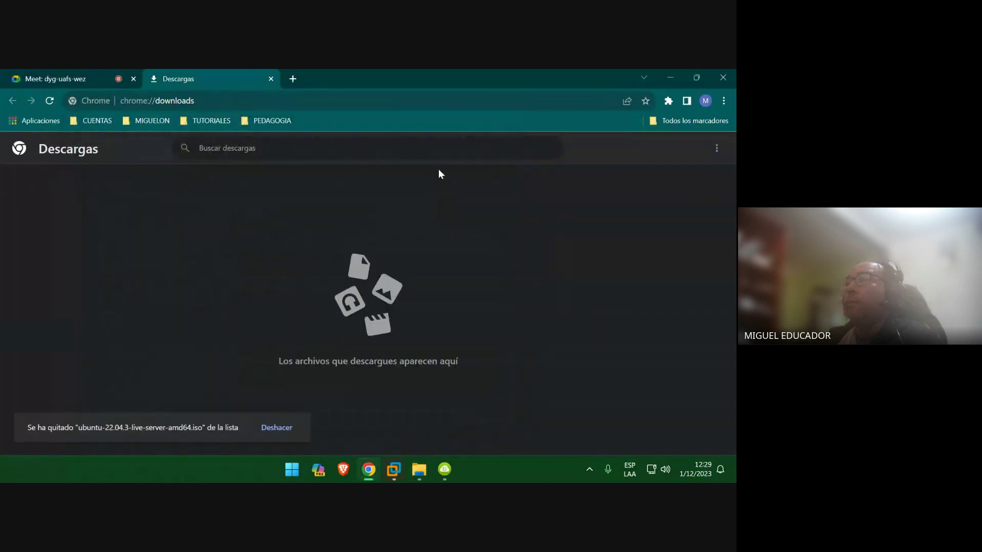
click(271, 79)
- Switch to File Explorer, paste the two cut Ubuntu ISOs into CLASE_N°05, and minimize the folder window
mouse_move(417, 468)
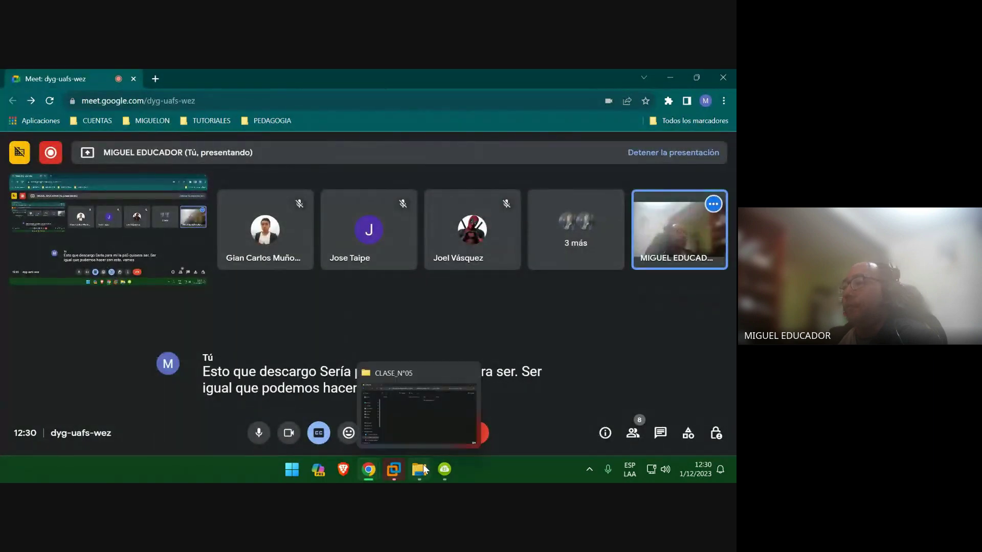
click(445, 386)
right_click(328, 252)
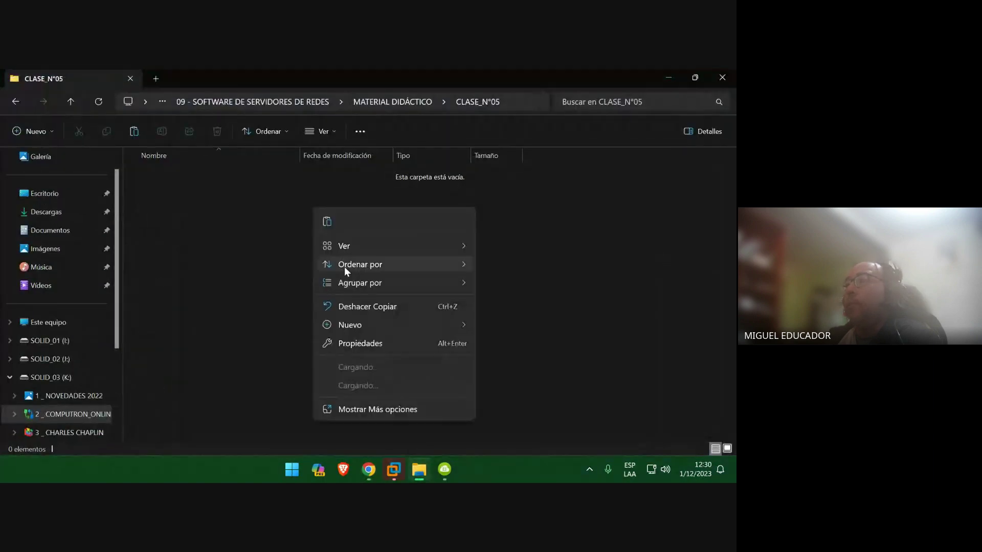
click(335, 225)
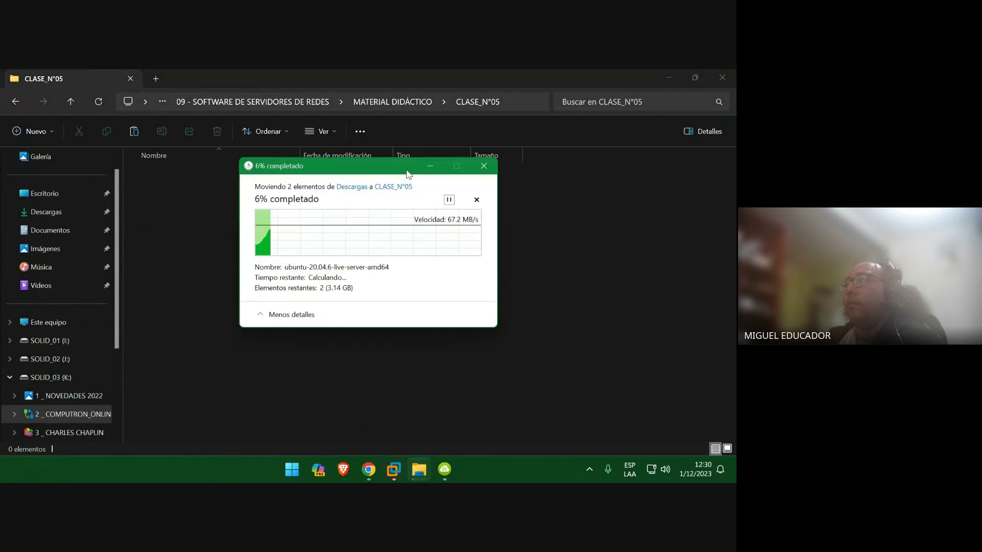
click(527, 229)
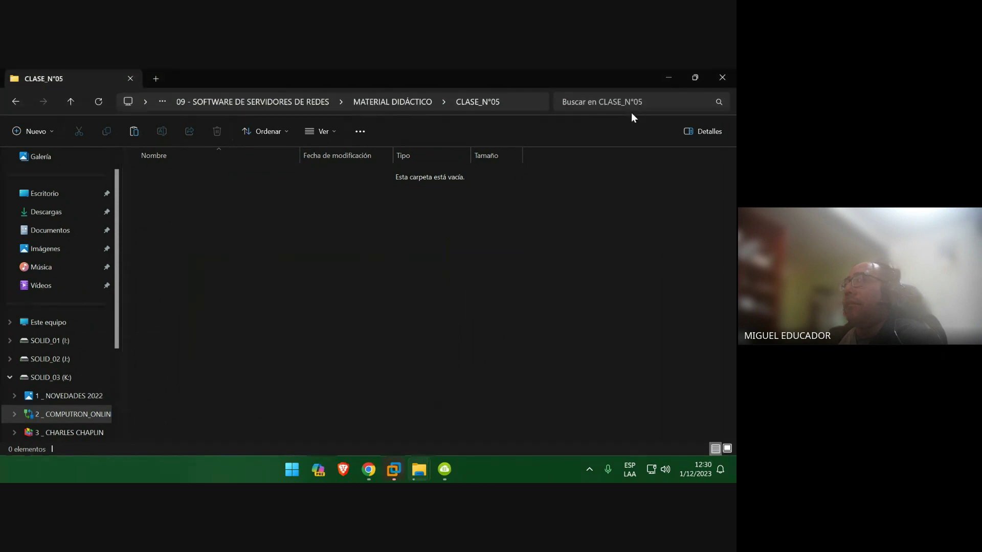
click(670, 76)
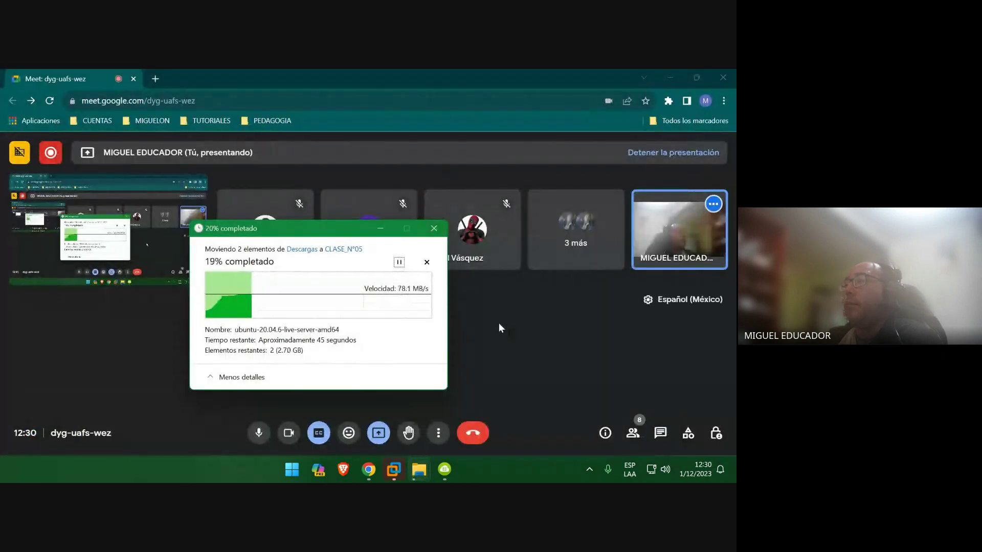
- Switch to 4K Video Downloader and browse to Escritorio as the save location for the playlist download
click(444, 470)
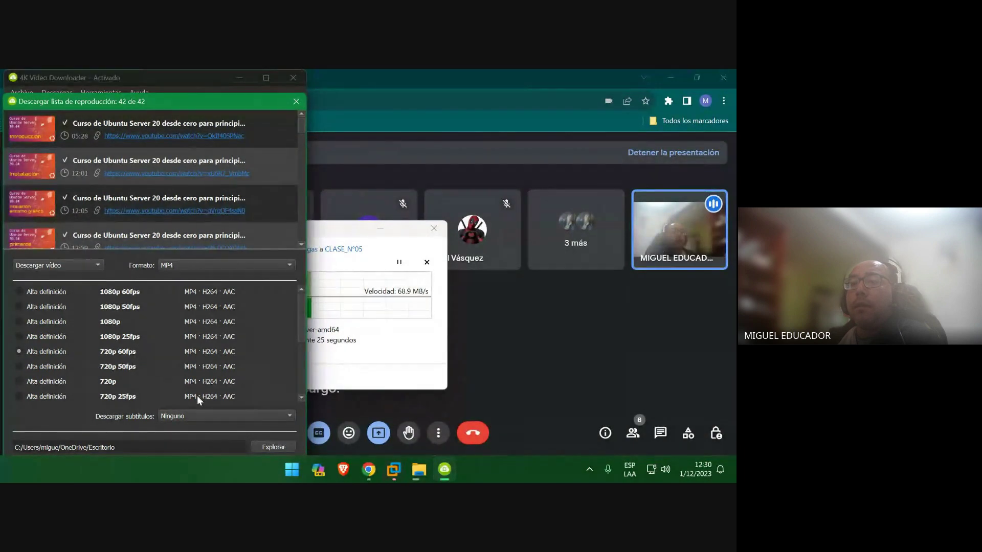
click(268, 445)
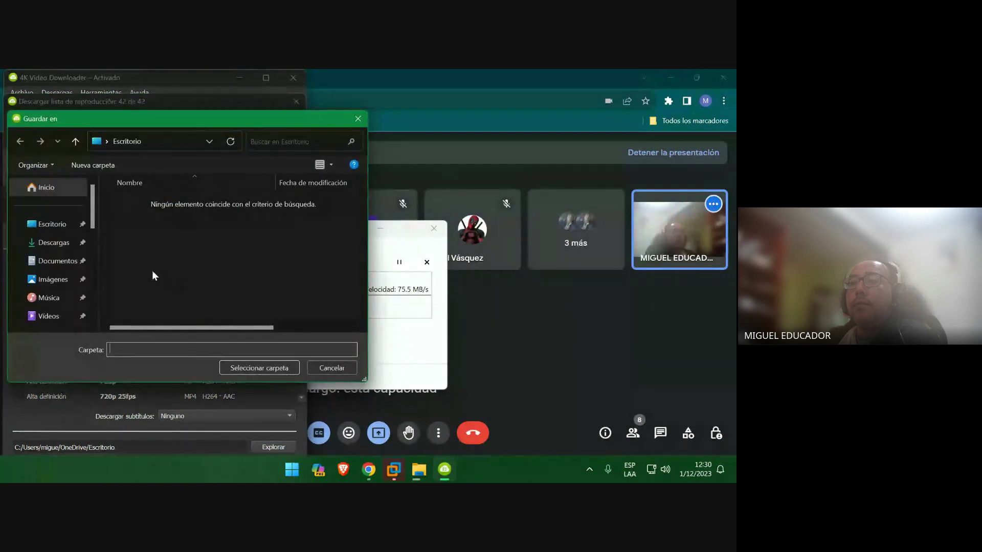
drag(91, 219, 96, 250)
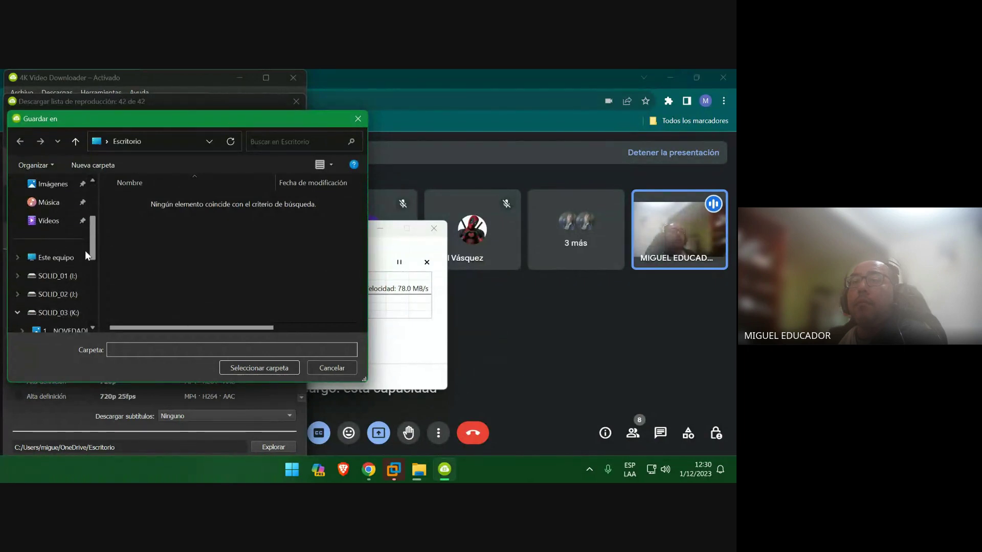
scroll(74, 222, up, 3)
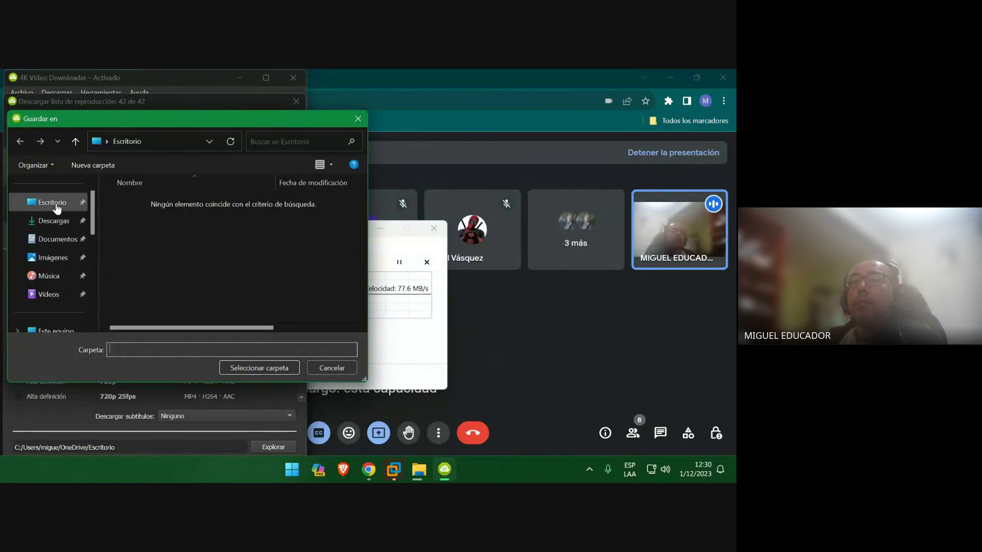
click(53, 202)
- Create a folder named TUTORIAL DE UBUNTU SERVER 20 in Escritorio and select it as the playlist's save location
click(109, 167)
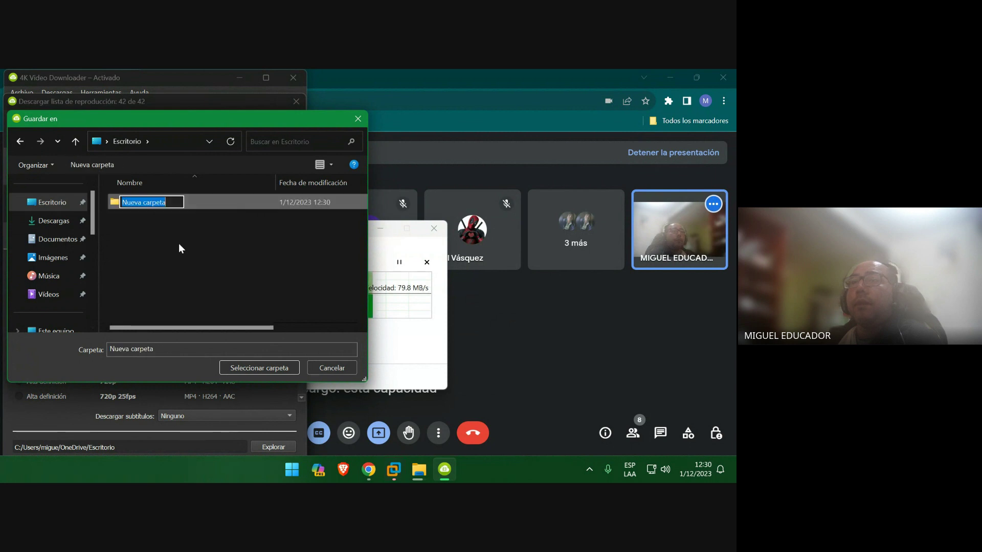
text(T)
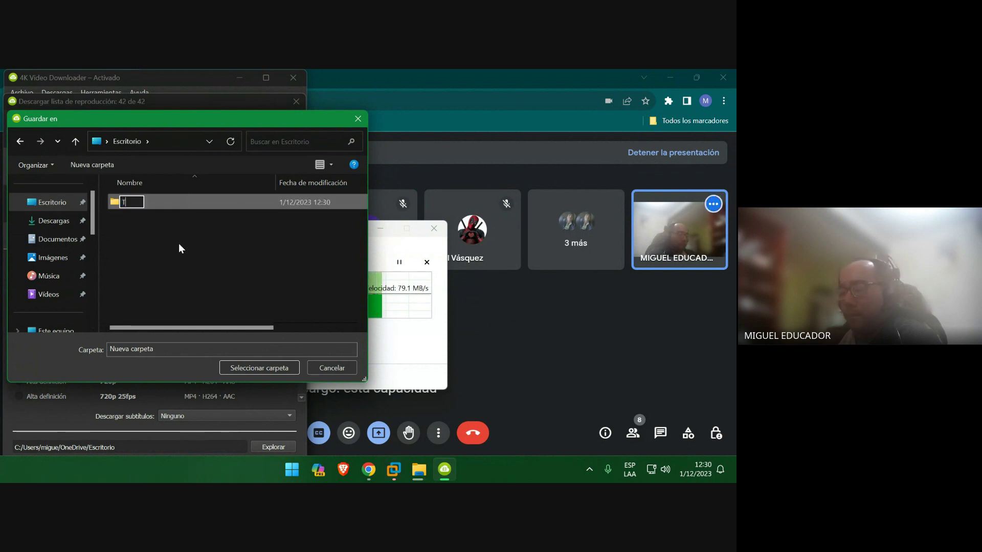
text(UTORIAL )
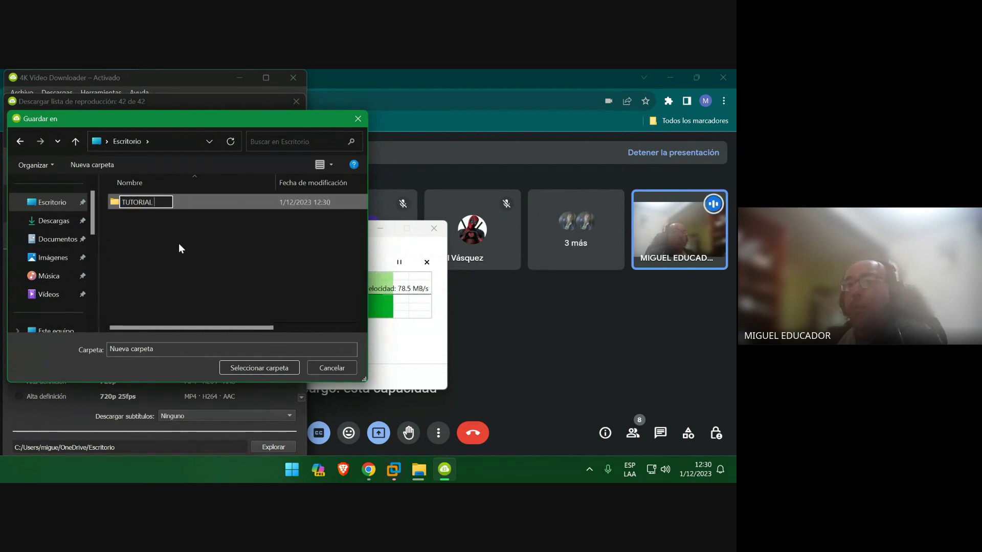
text(DE UBUB)
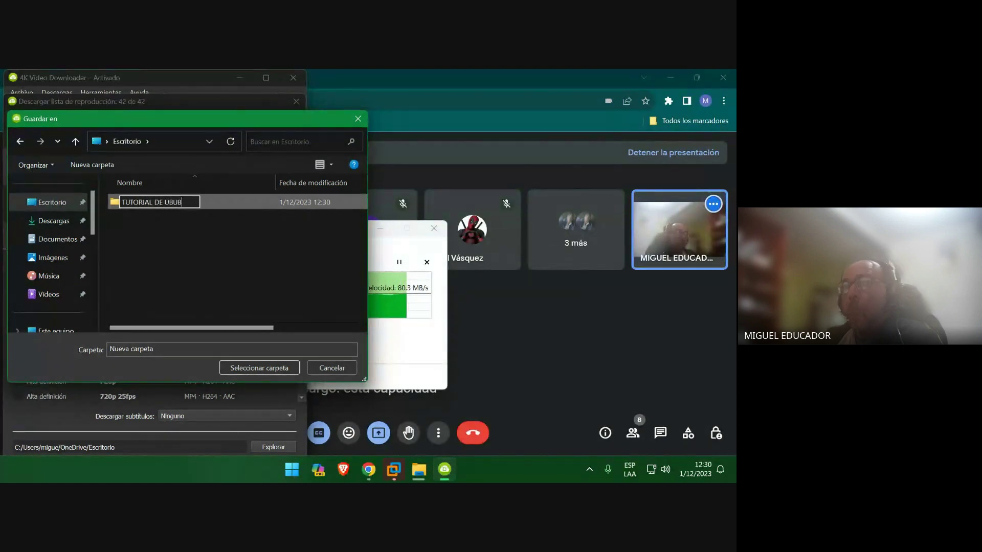
key(BackSpace)
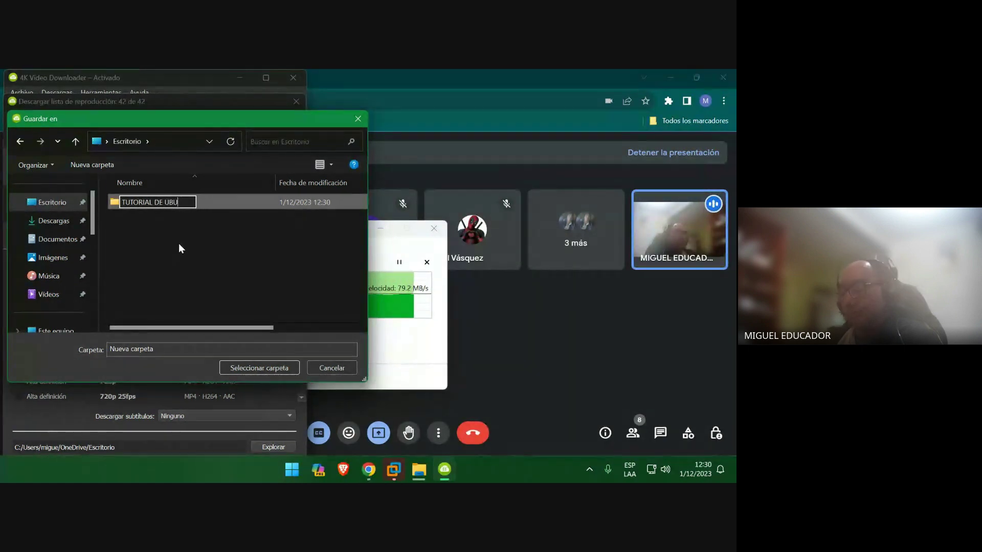
text(NTU )
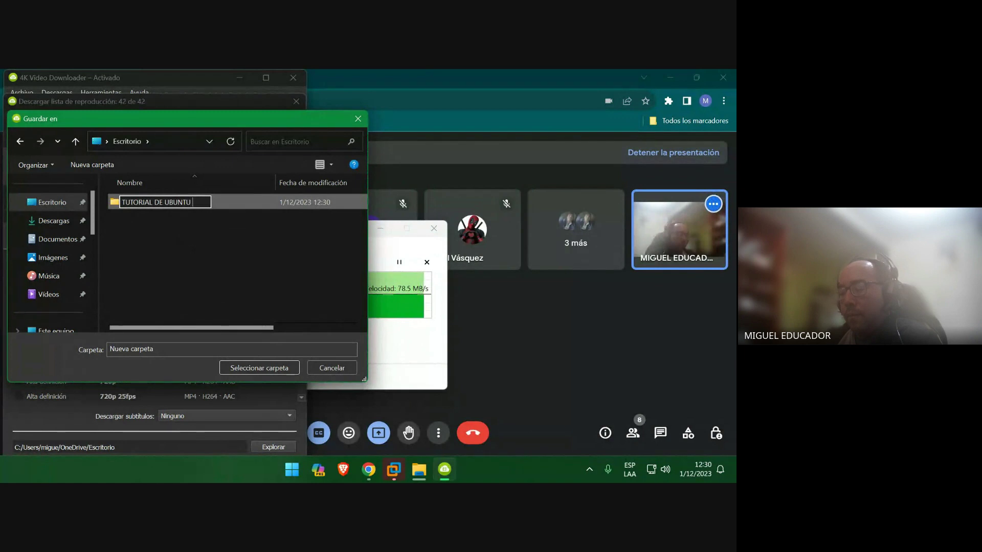
text(SERVER 20)
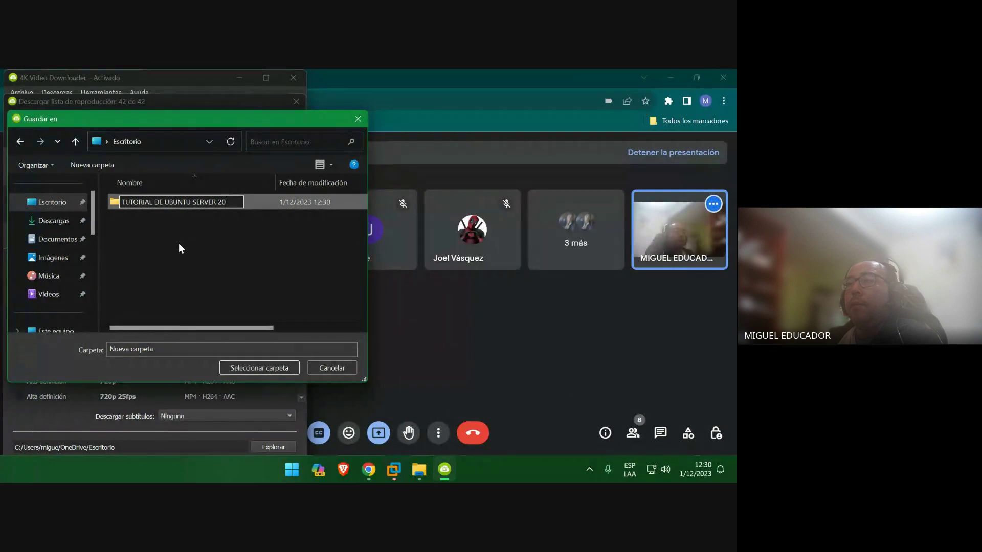
key(Return)
key(Return)
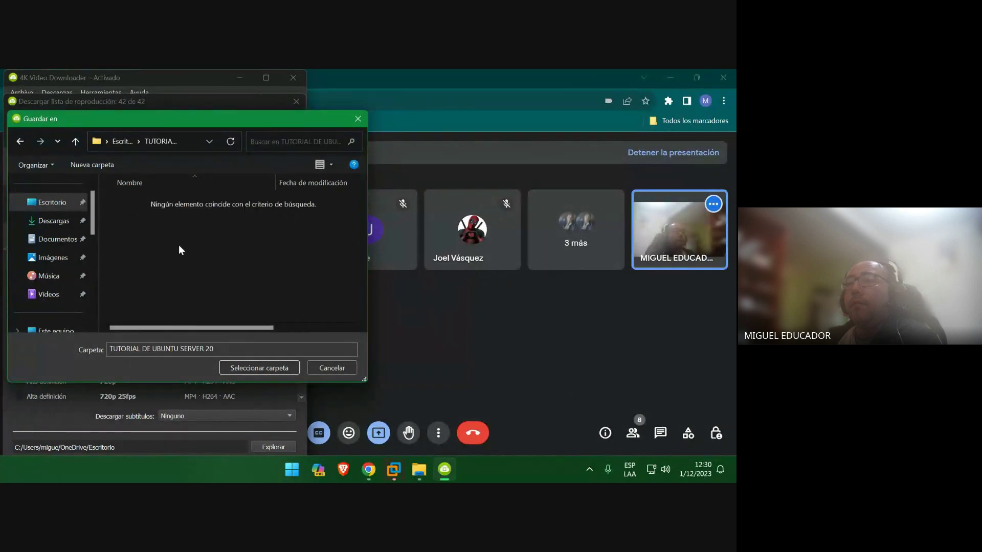
click(265, 373)
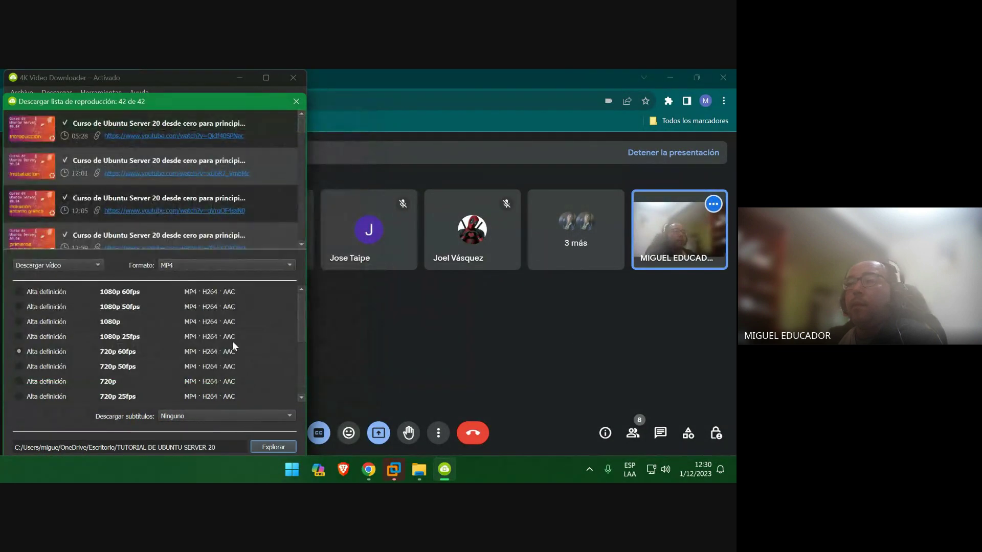
- Start the playlist download in 1080p 25fps MP4 quality and minimize the downloader window
click(139, 338)
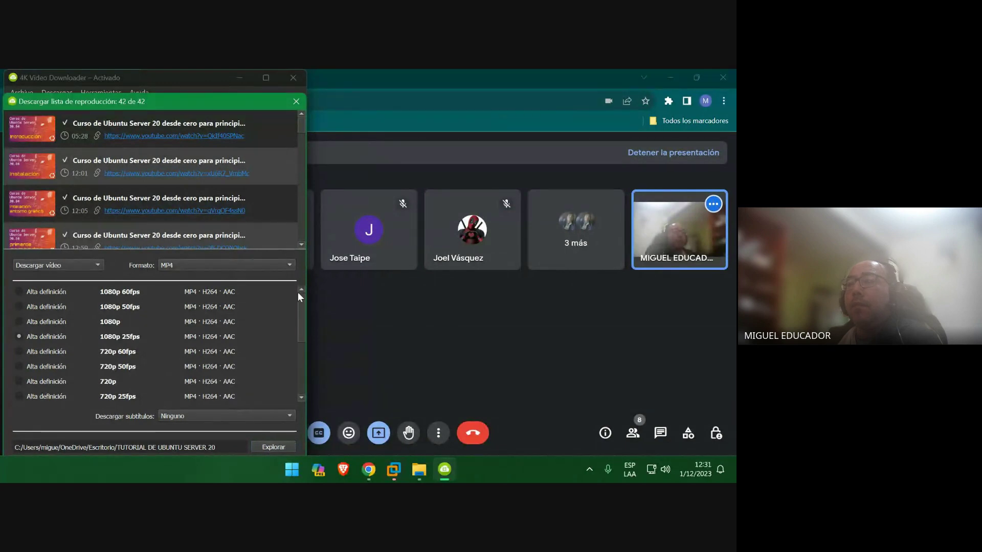
drag(224, 100, 240, 81)
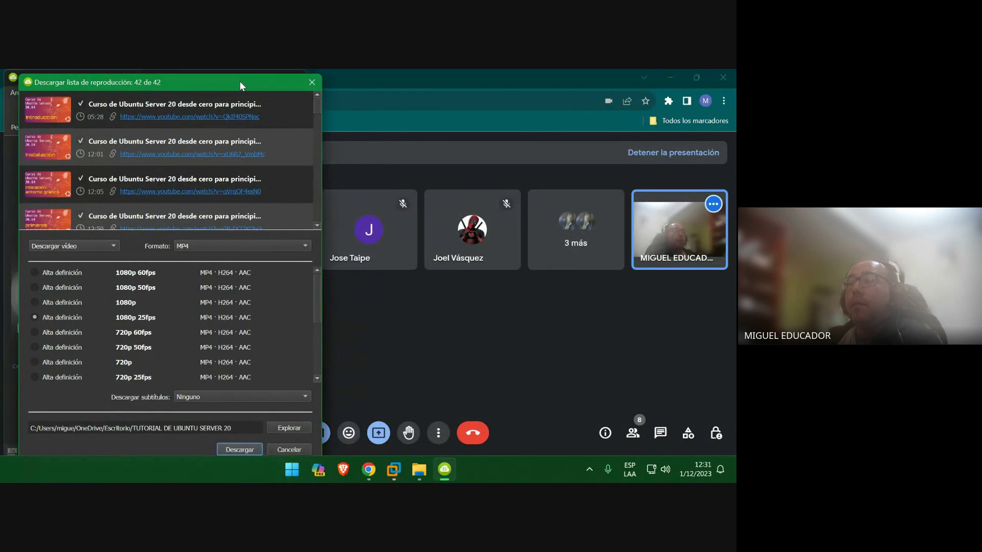
click(236, 447)
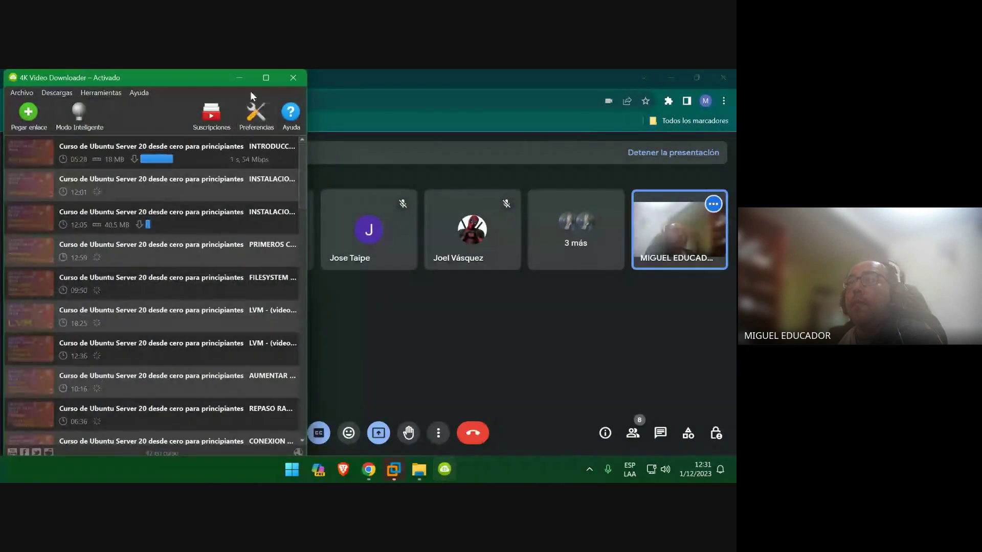
click(239, 77)
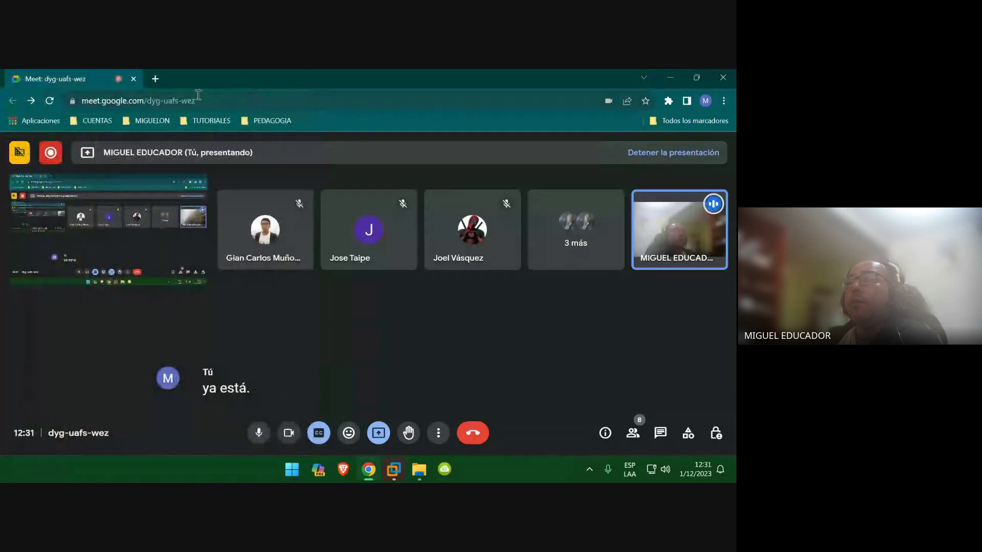
- Switch to the CLASE_N°05 folder in File Explorer and restore it to a smaller floating window
mouse_move(422, 471)
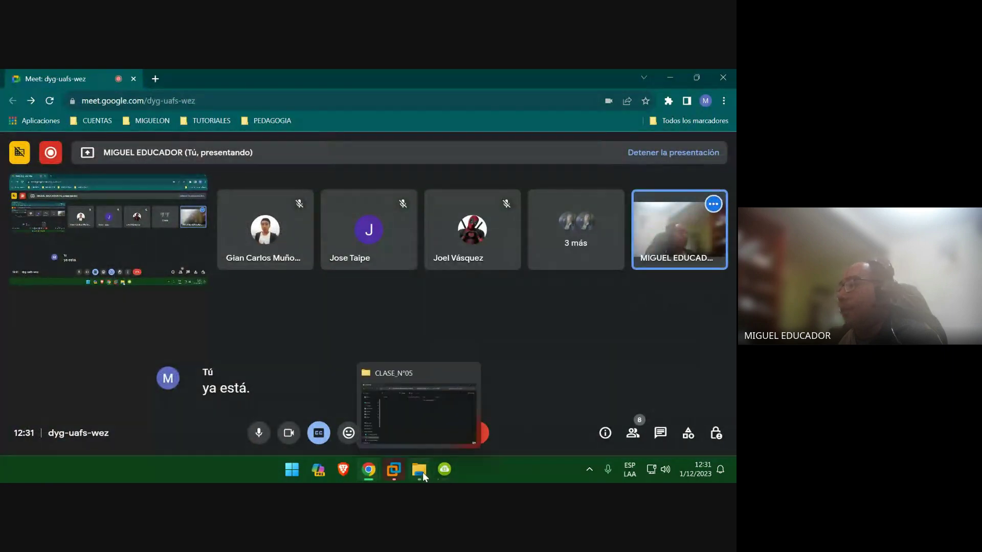
click(410, 407)
right_click(305, 208)
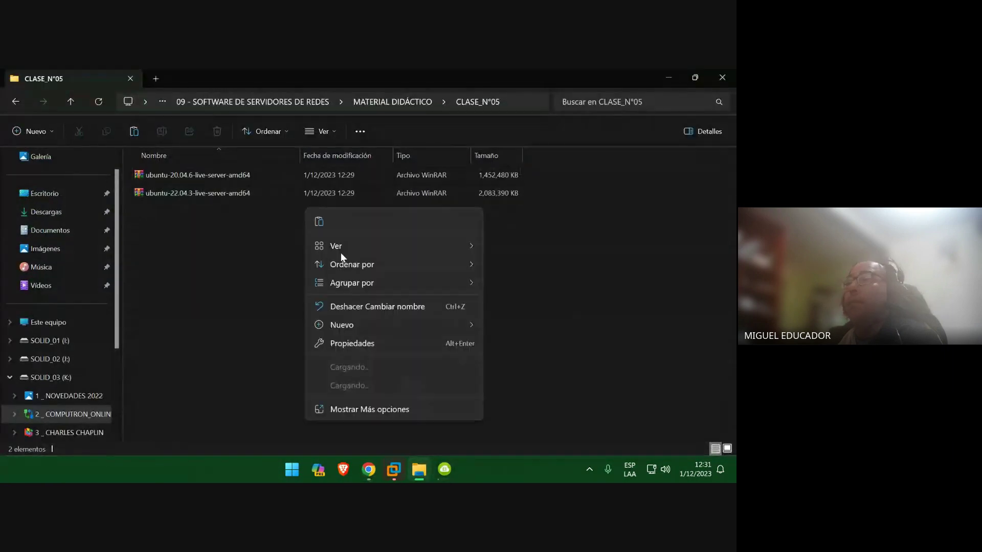
click(274, 69)
drag(275, 69, 262, 135)
- Switch to Chrome in a smaller floating window and reopen the recently closed CLASE_N°04 Google Drive page, closing the empty tab
click(159, 75)
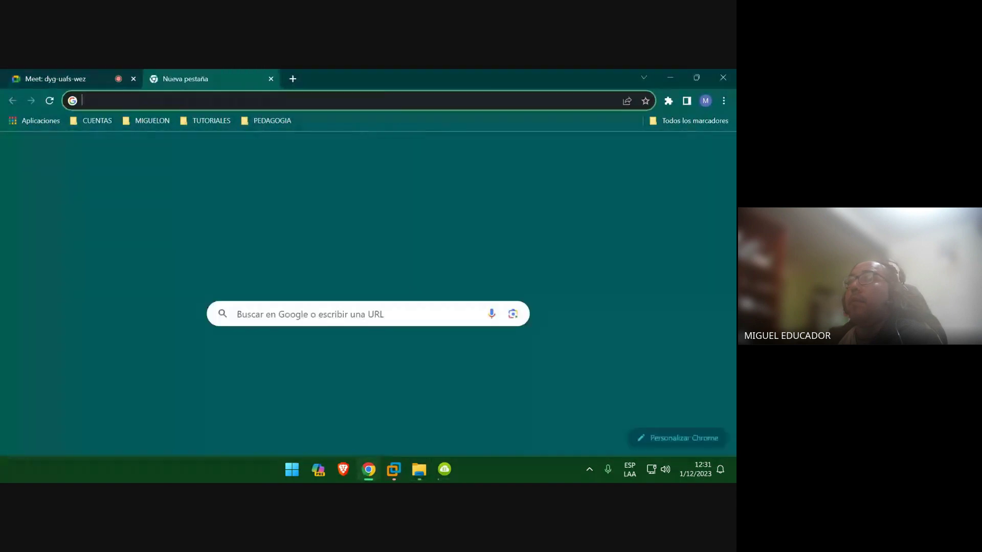
drag(464, 79, 463, 106)
click(666, 235)
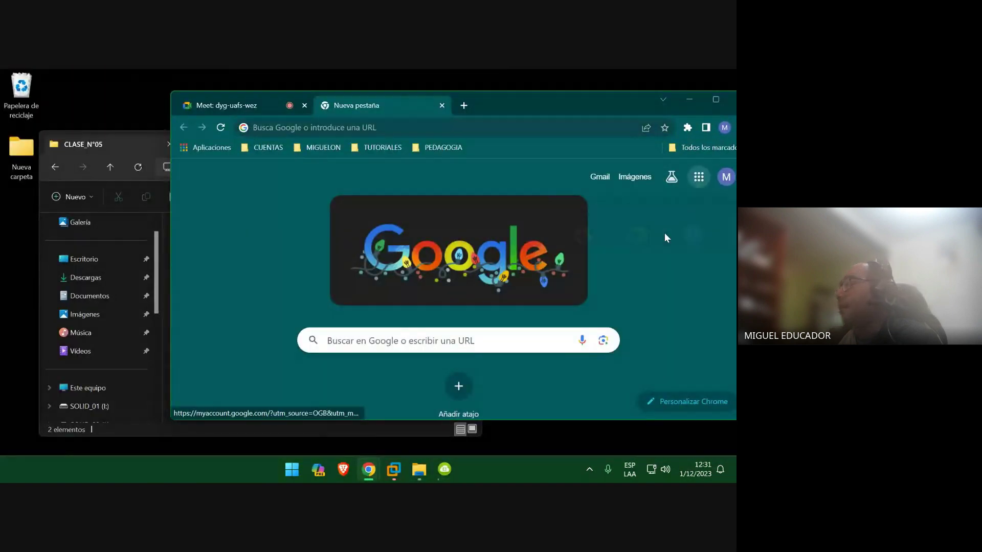
click(699, 177)
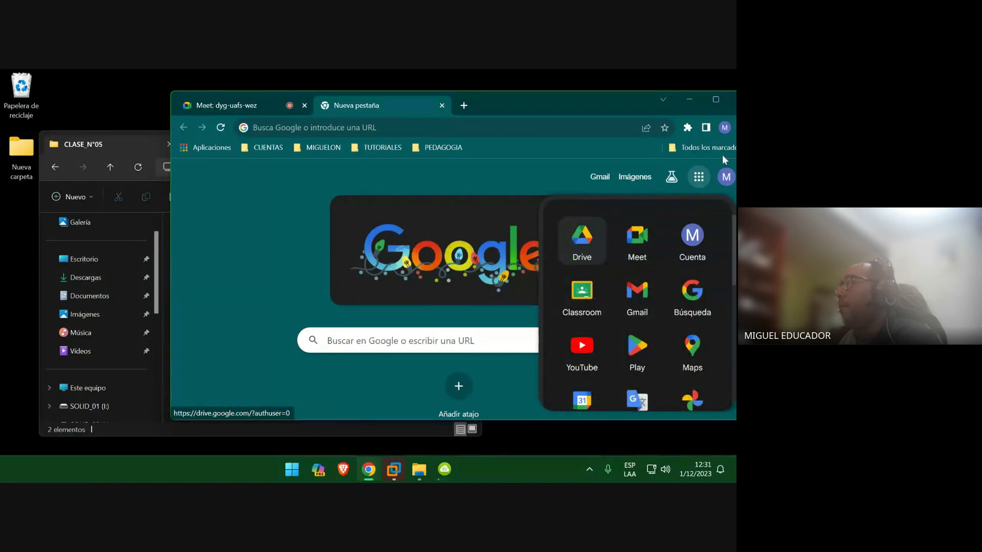
drag(628, 96, 605, 100)
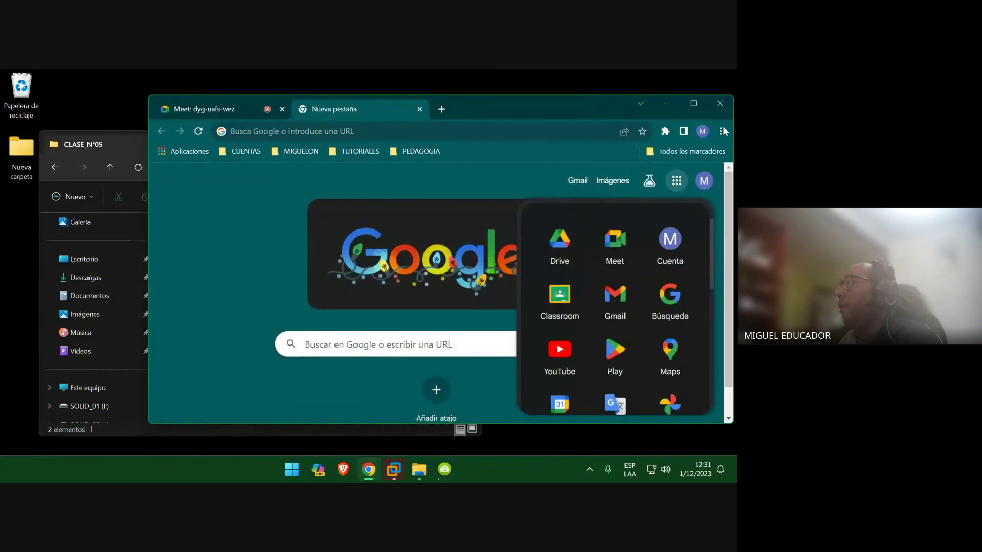
click(722, 132)
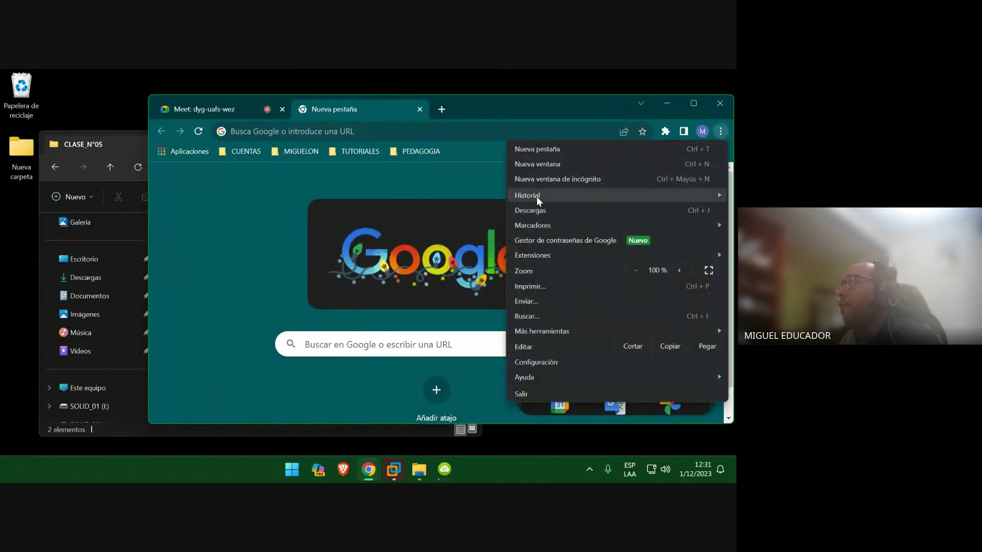
mouse_move(535, 196)
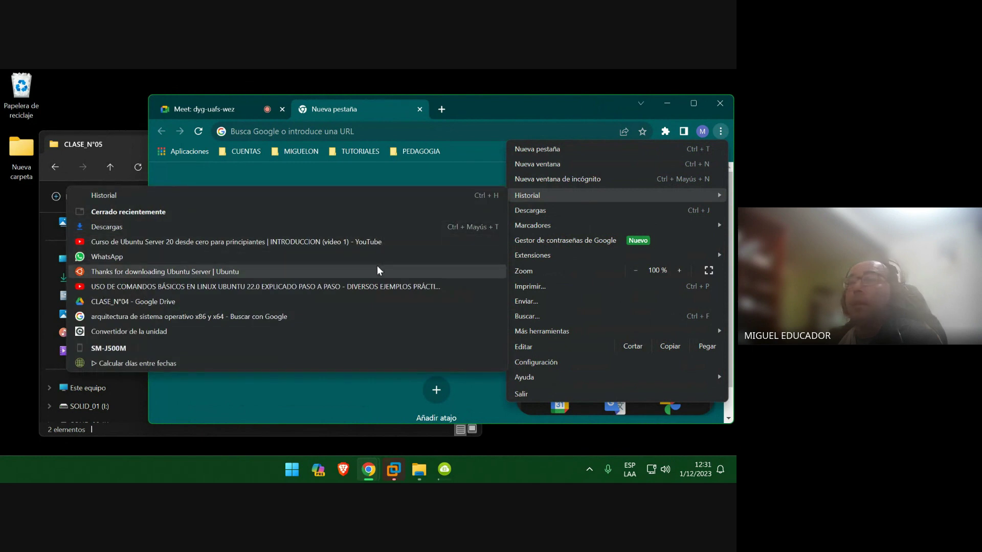
click(368, 298)
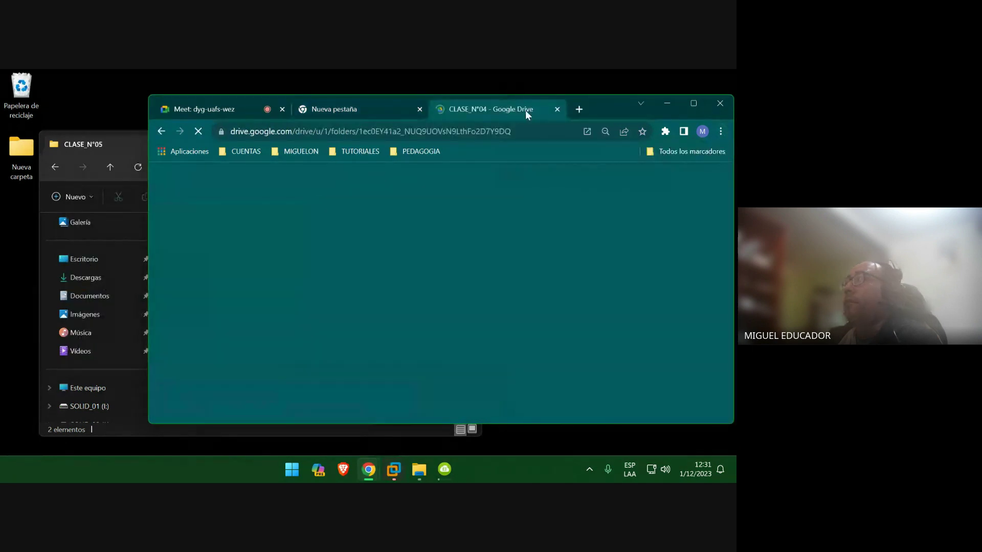
click(420, 109)
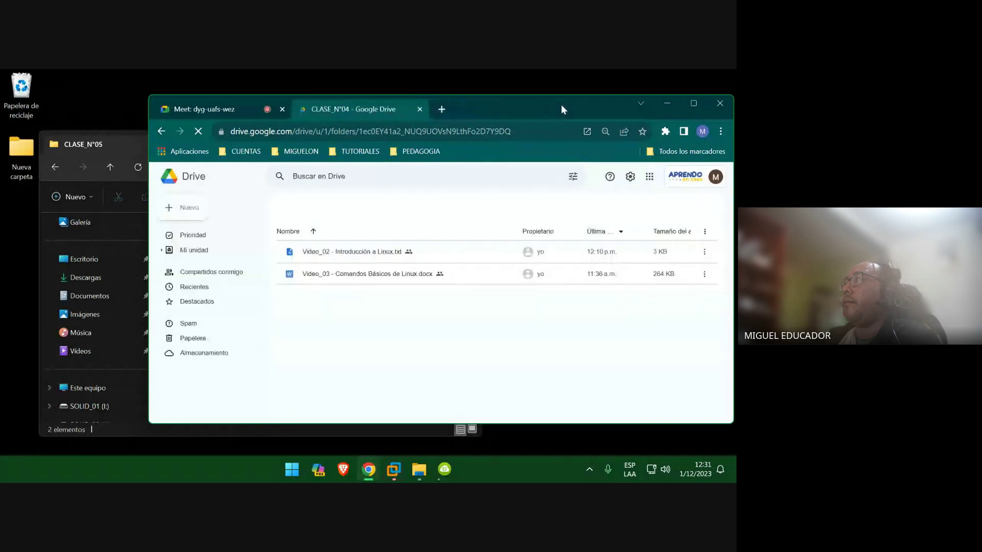
- Go up to the 08 - SOFTWARE DE SERVIDORES folder in Google Drive and open its CLASE_N°05 subfolder
drag(562, 106, 573, 112)
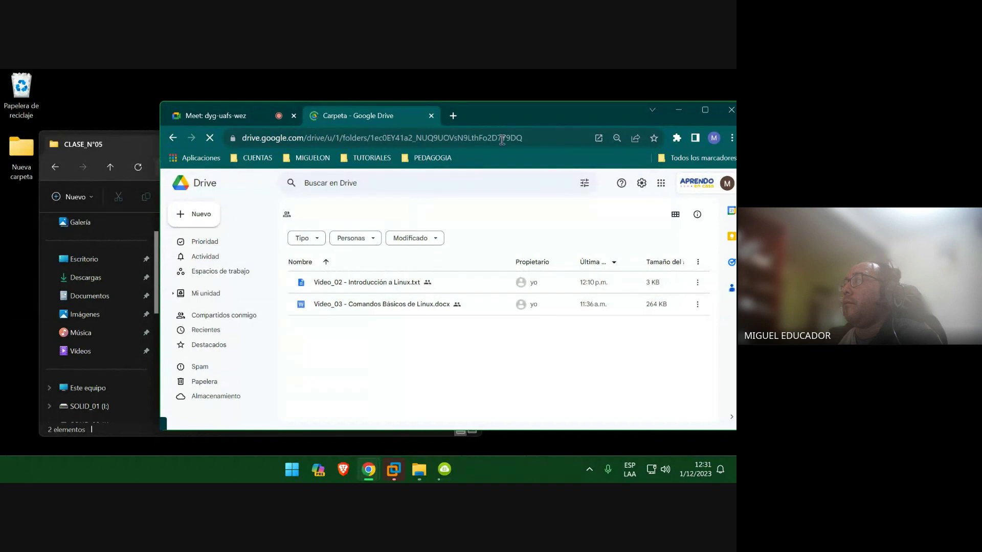
click(465, 81)
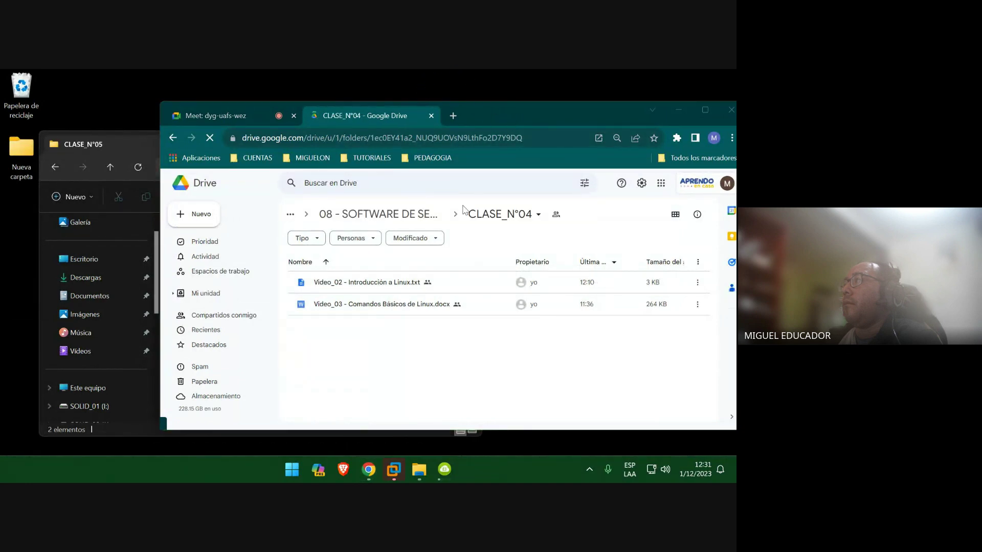
click(379, 214)
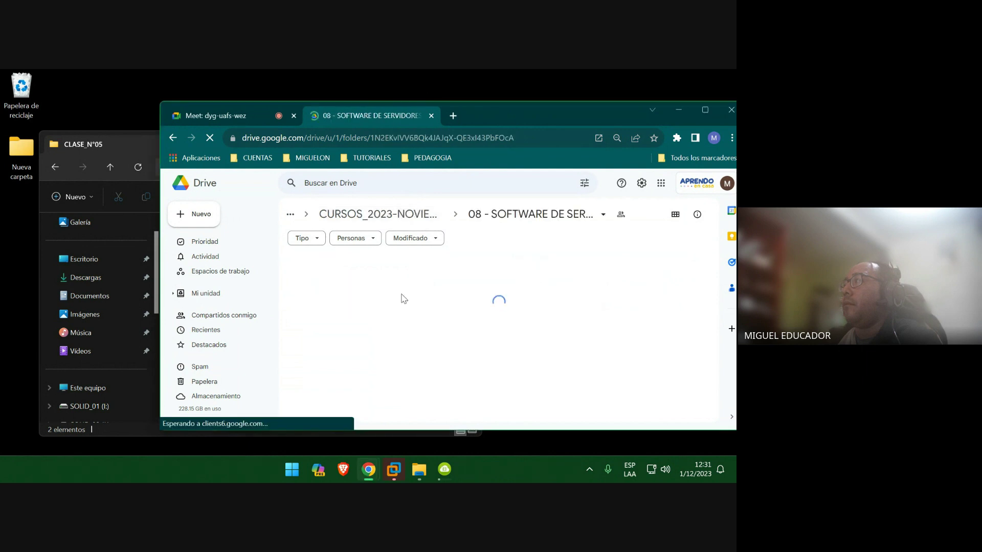
click(350, 368)
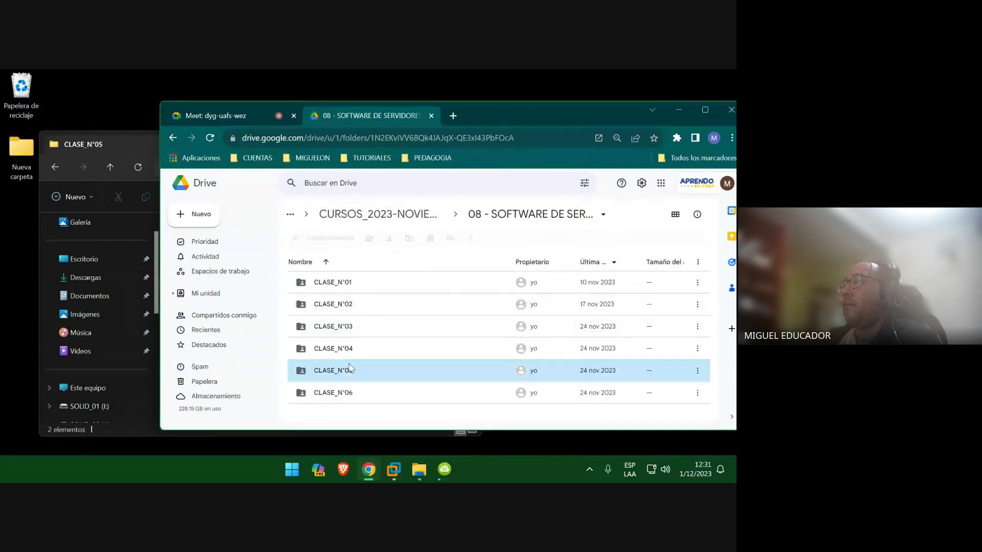
double_click(351, 368)
- Upload both Ubuntu live-server ISOs from File Explorer into Drive's CLASE_N°05, return to the parent Drive folder, and close the local folder window
click(131, 134)
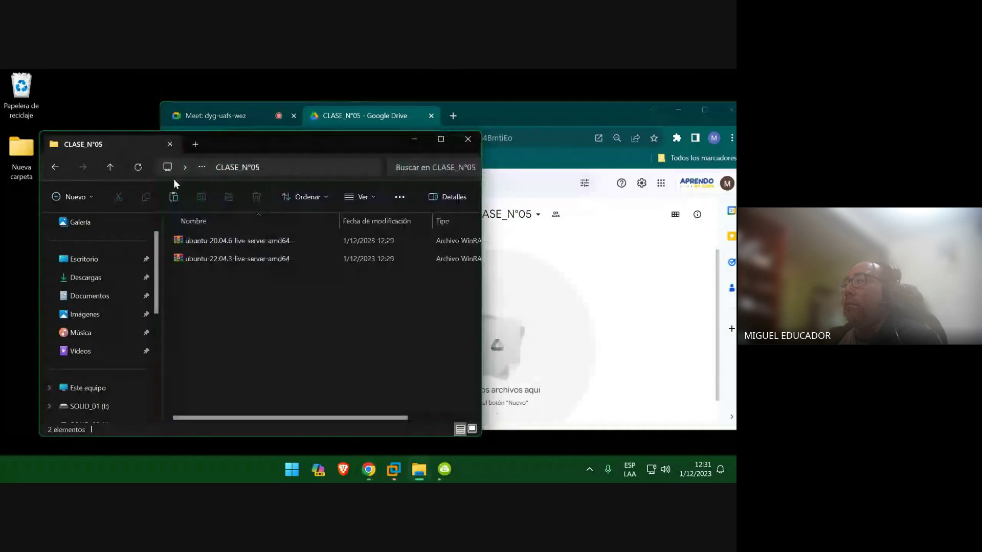
drag(276, 299, 526, 289)
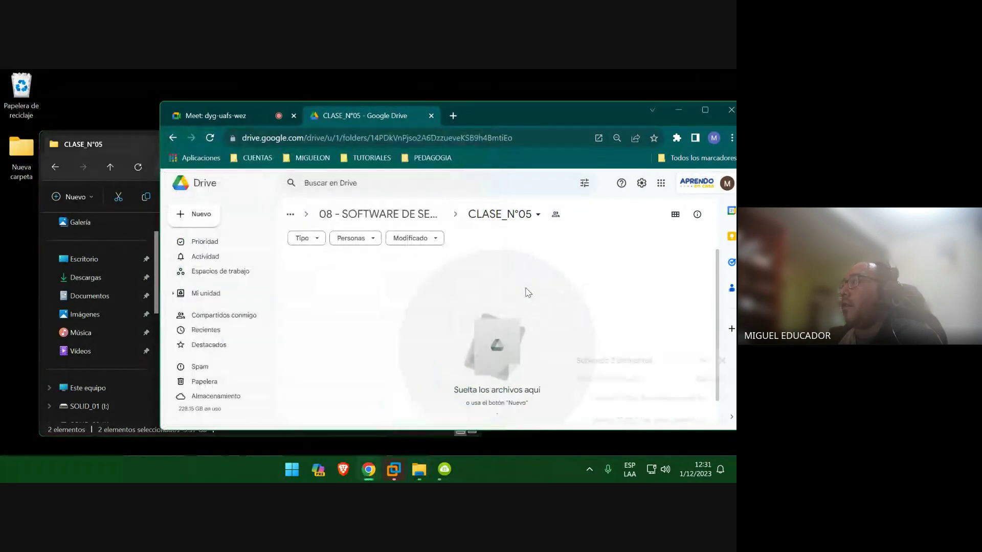
click(402, 214)
click(97, 152)
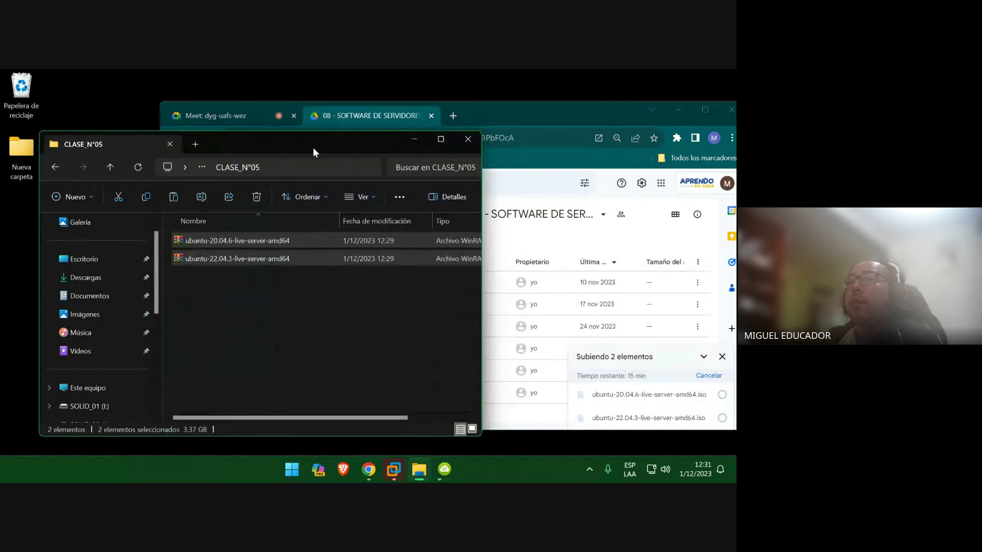
click(468, 139)
- Refresh the desktop and empty the Papelera de reciclaje, returning to a maximized Chrome window
right_click(100, 131)
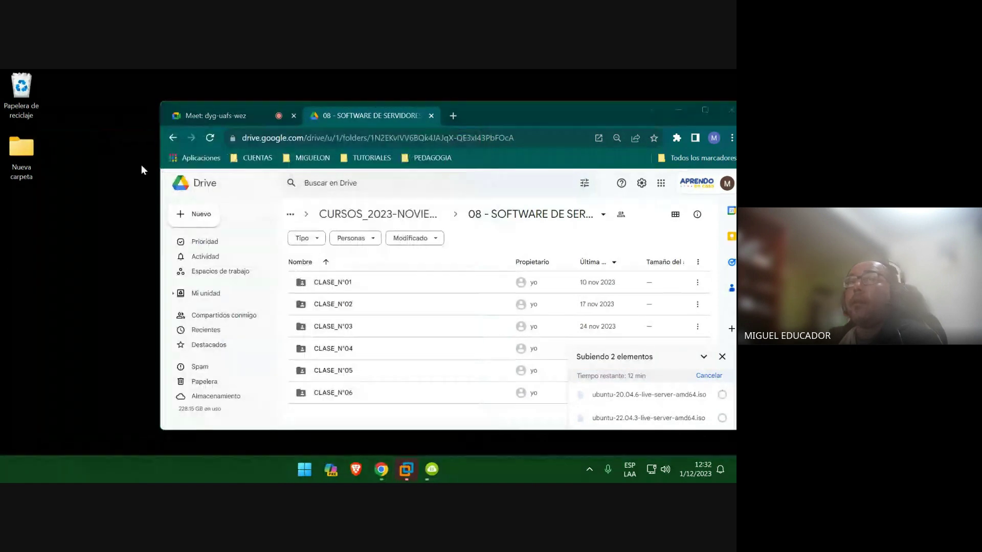
click(137, 206)
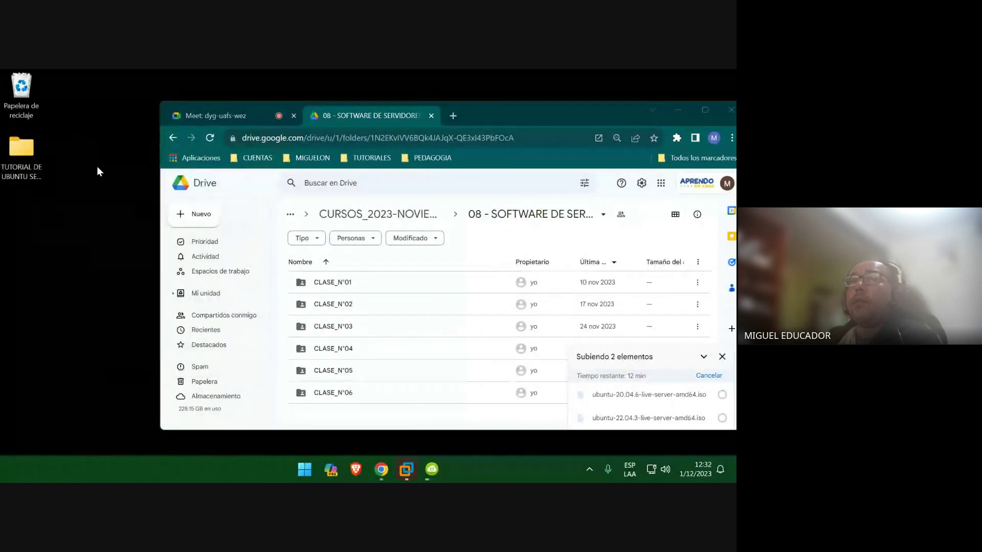
right_click(19, 88)
click(88, 141)
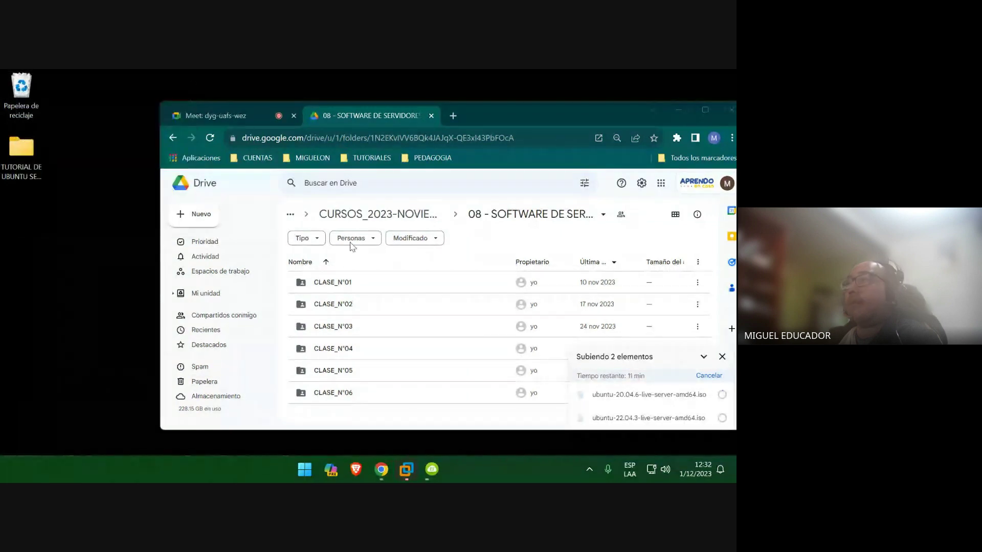
click(413, 284)
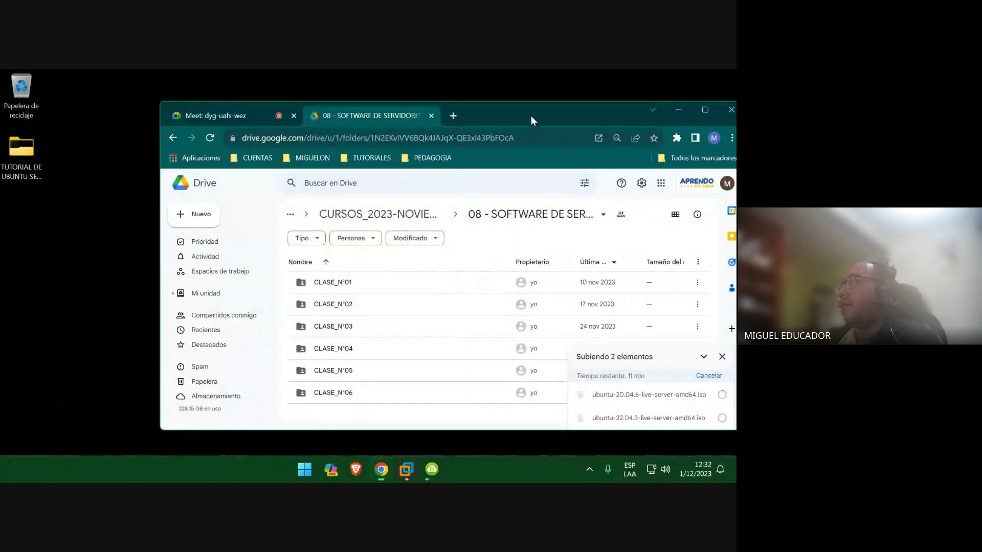
double_click(530, 117)
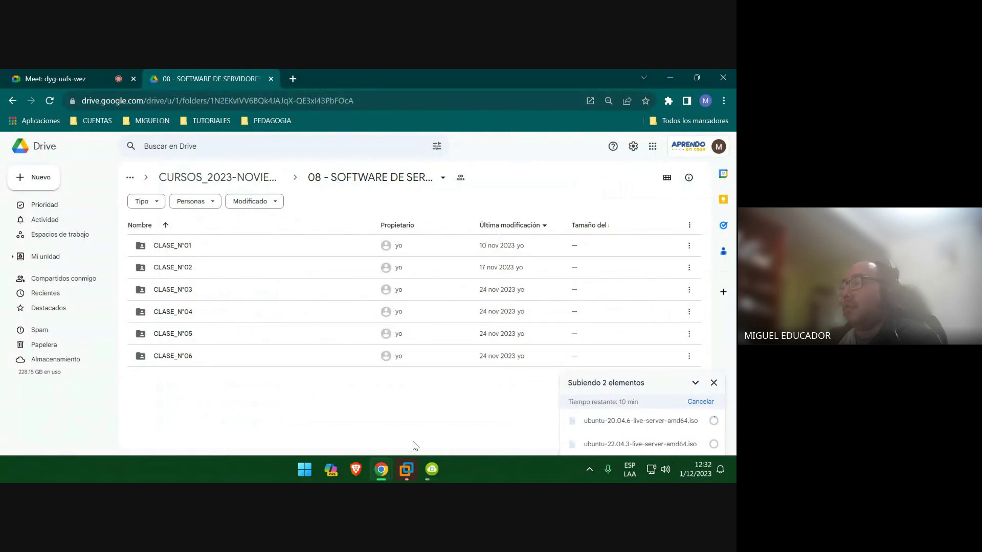
- Switch to 4K Video Downloader to check the Ubuntu Server course downloads, and return to the Drive page in Chrome
click(439, 472)
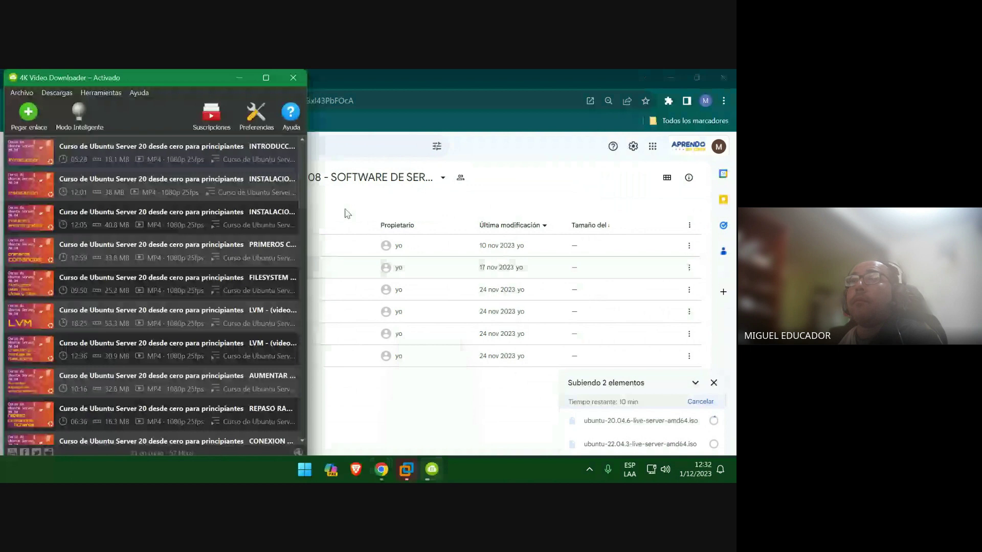
mouse_move(265, 79)
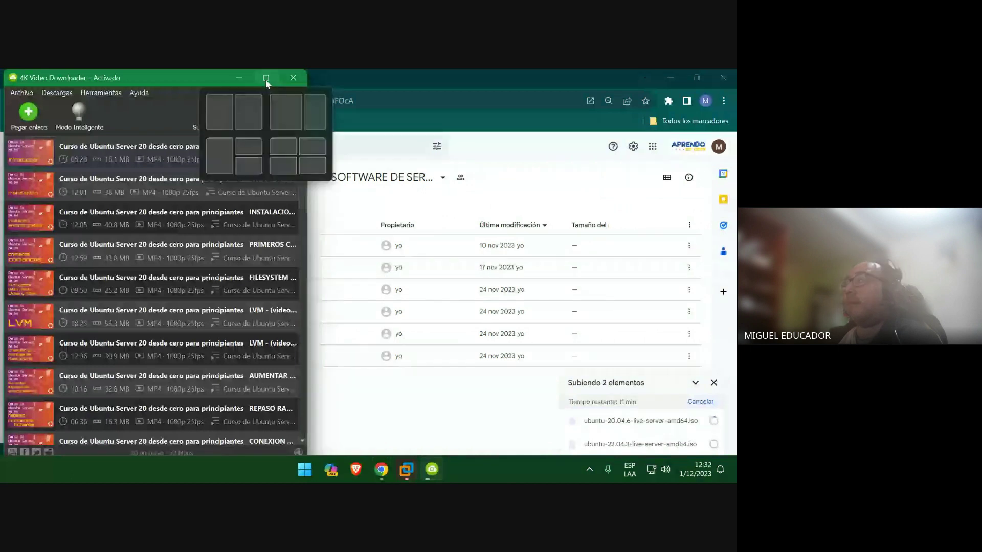
click(315, 77)
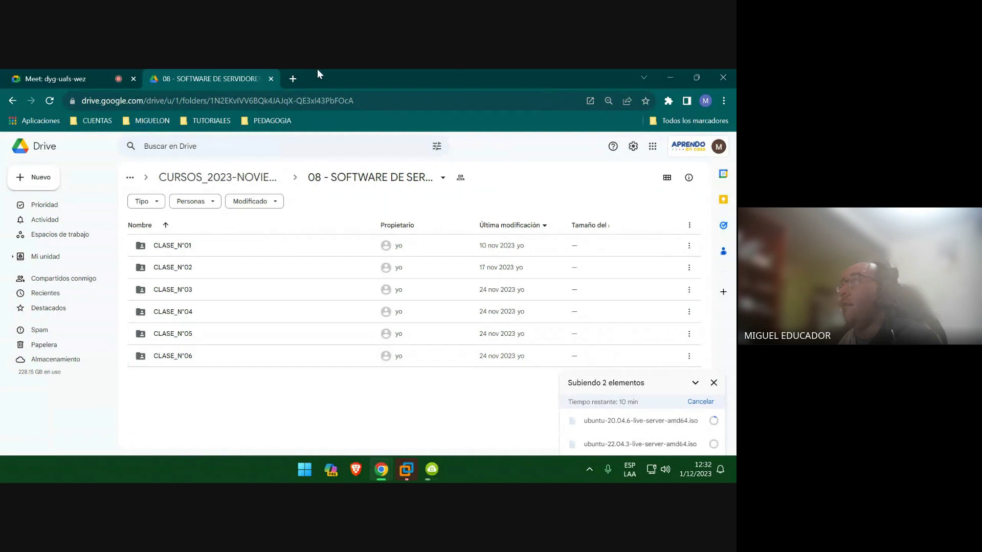
- Go to the Meet tab, switch to VMware Workstation, and defragment and compact the Ubuntu 64-bit virtual machine's hard disk from its settings
click(74, 77)
click(383, 443)
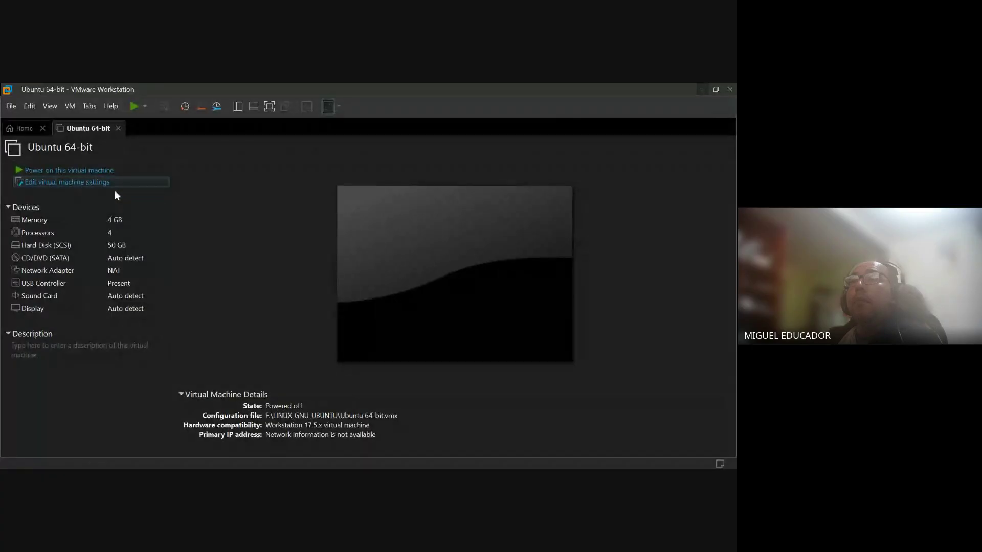
click(106, 183)
click(198, 154)
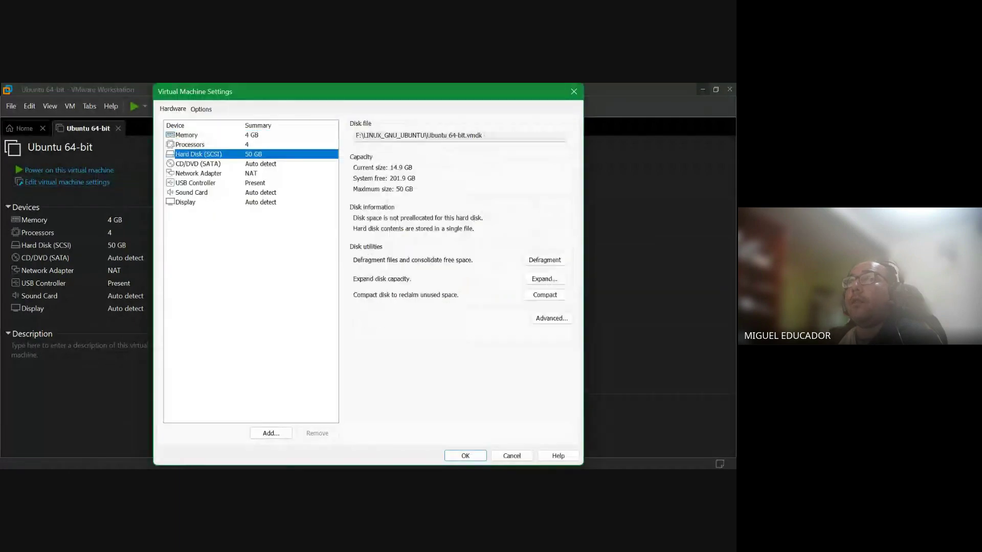
click(545, 260)
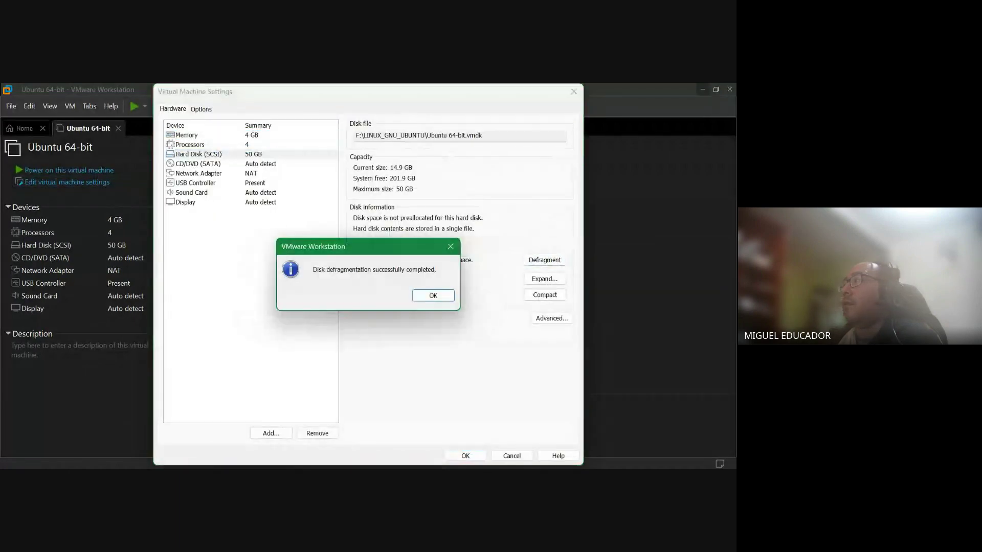
click(434, 296)
click(545, 295)
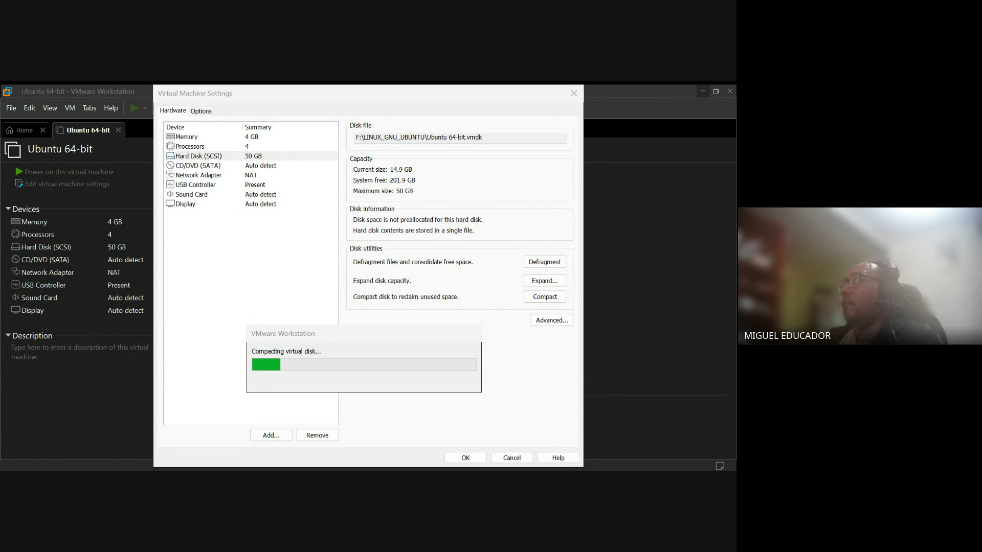
click(712, 136)
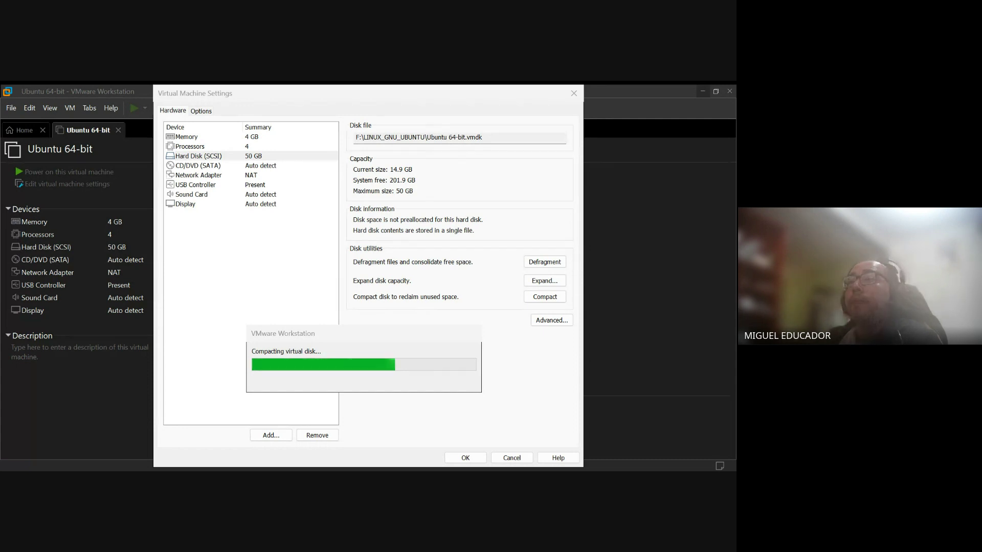
key(alt+Tab)
key(alt+Tab)
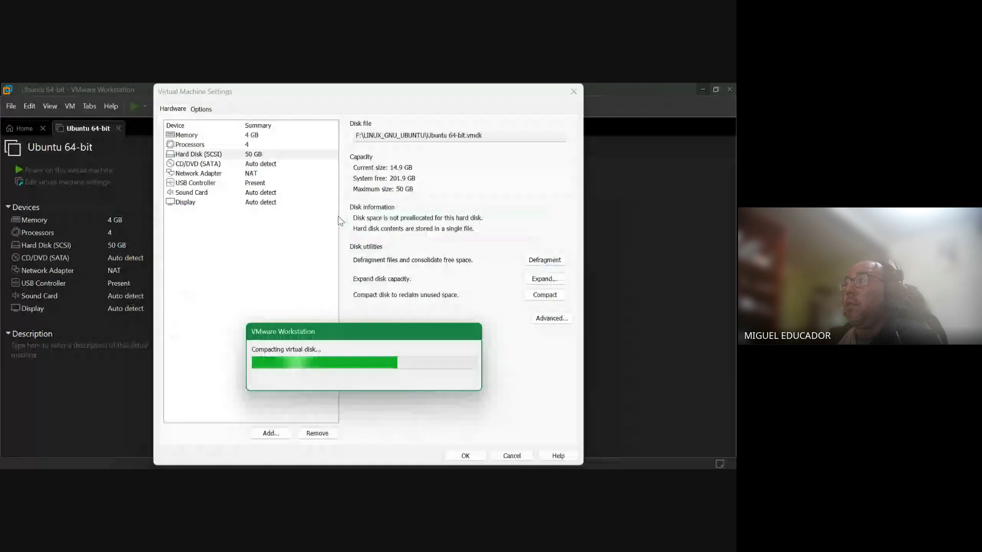
key(alt+Tab)
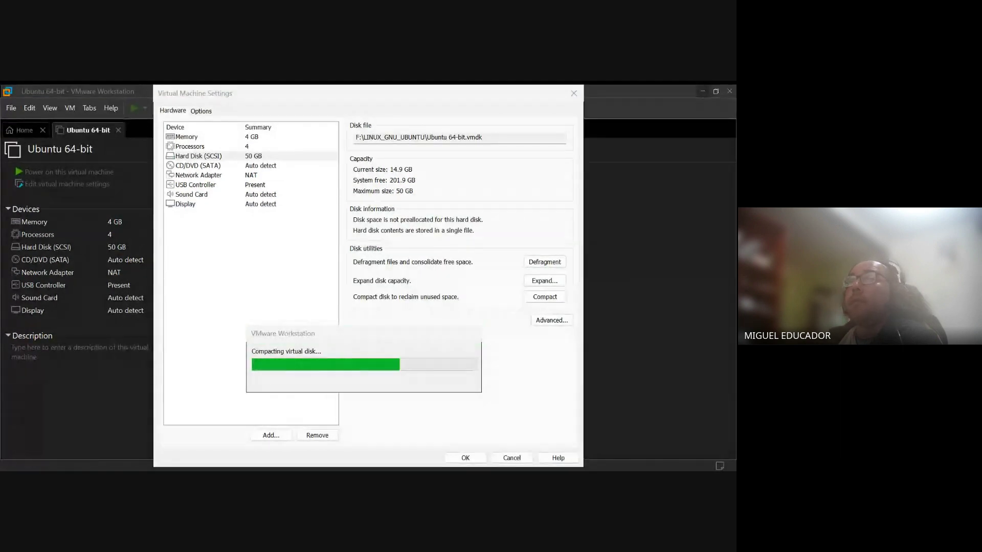
key(alt+Tab)
key(alt+Tab)
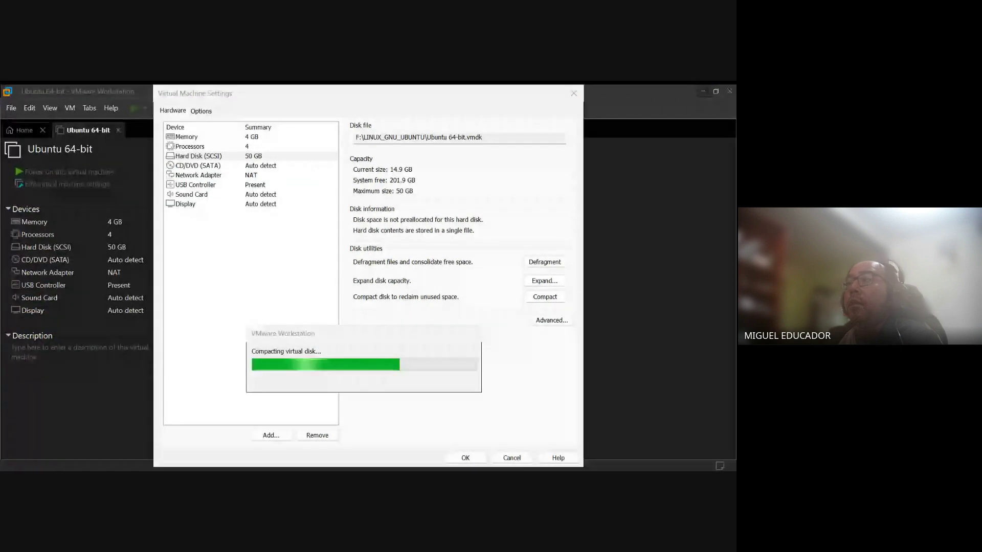